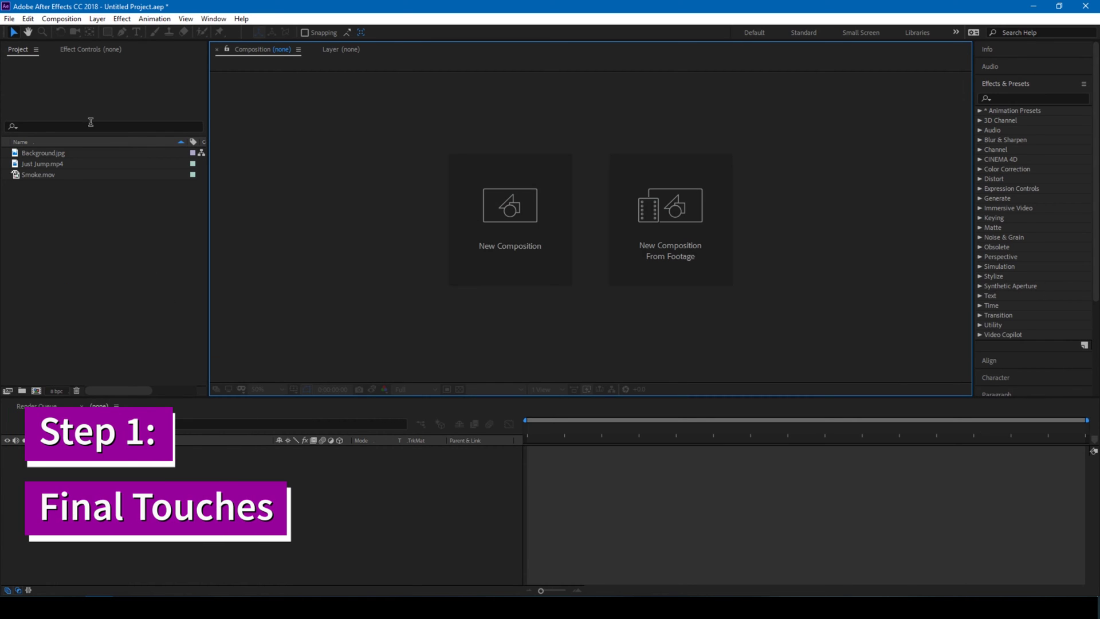
Step: Preview Just Jump.mp4 and Background.jpg, then create a Just Jump composition from the clip
{"action": "double_click", "coordinate": [38, 165]}
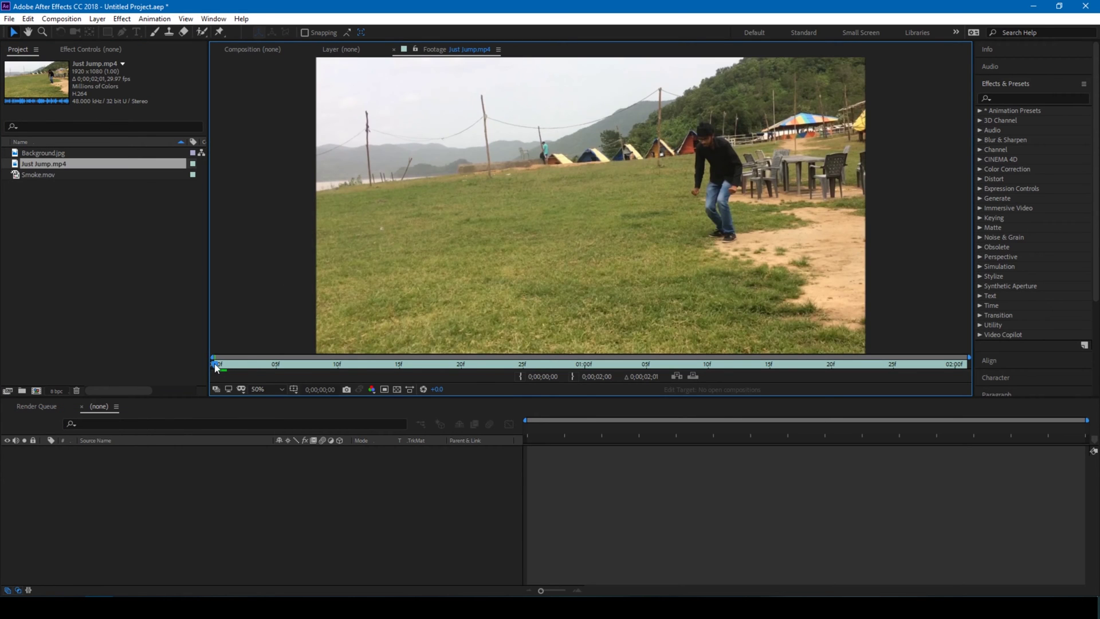
{"action": "left_click_drag", "start_coordinate": [215, 363], "coordinate": [744, 367]}
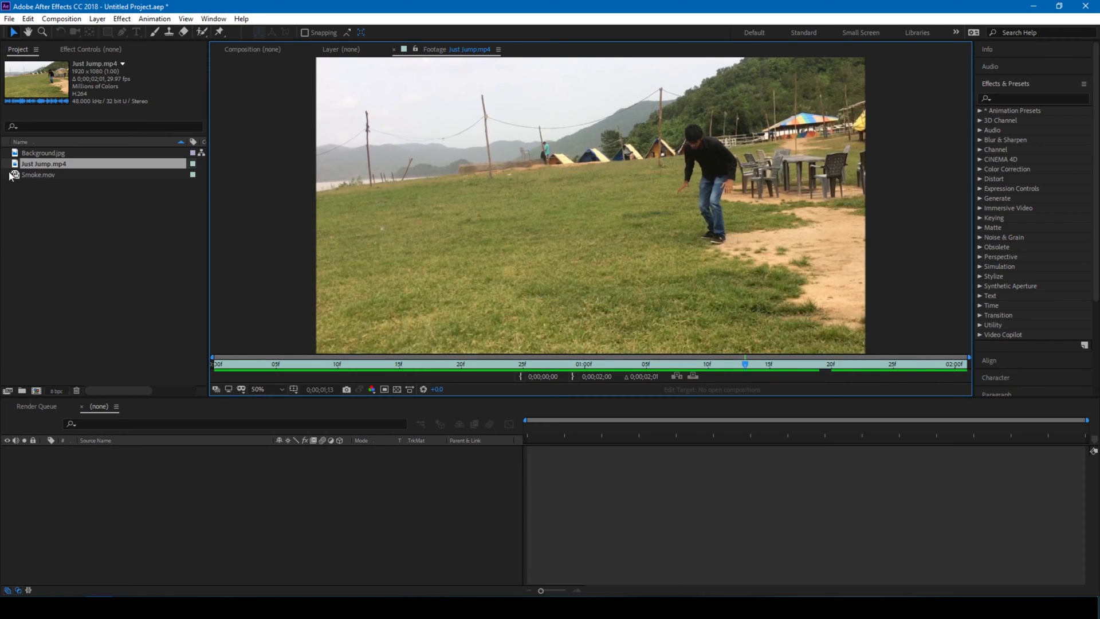
{"action": "double_click", "coordinate": [23, 153]}
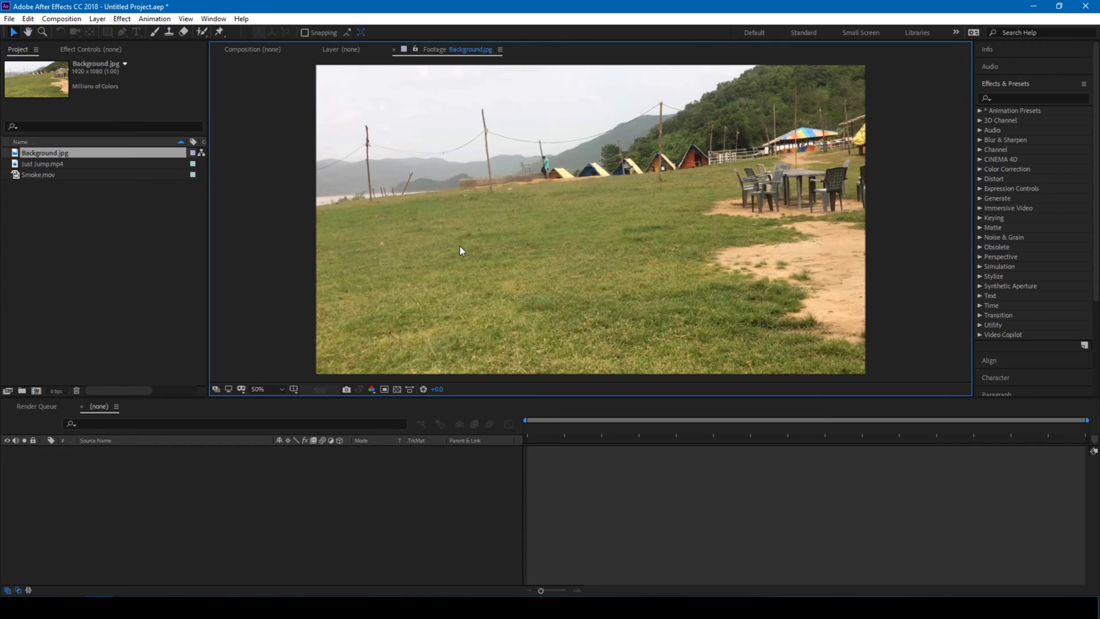
{"action": "left_click", "coordinate": [42, 165]}
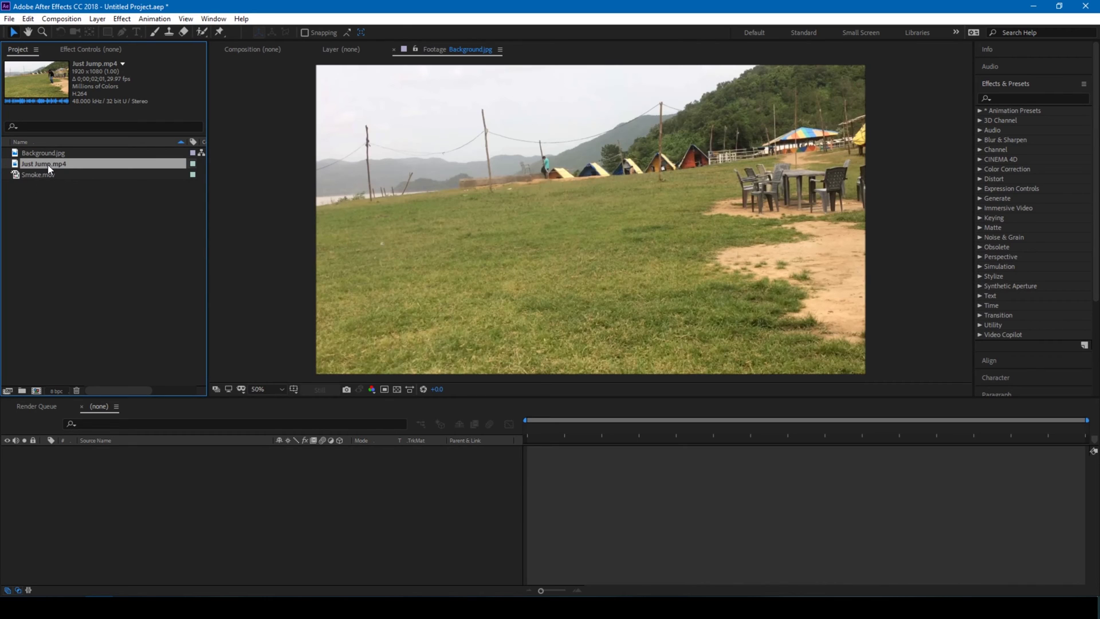
{"action": "left_click_drag", "start_coordinate": [46, 164], "coordinate": [36, 391]}
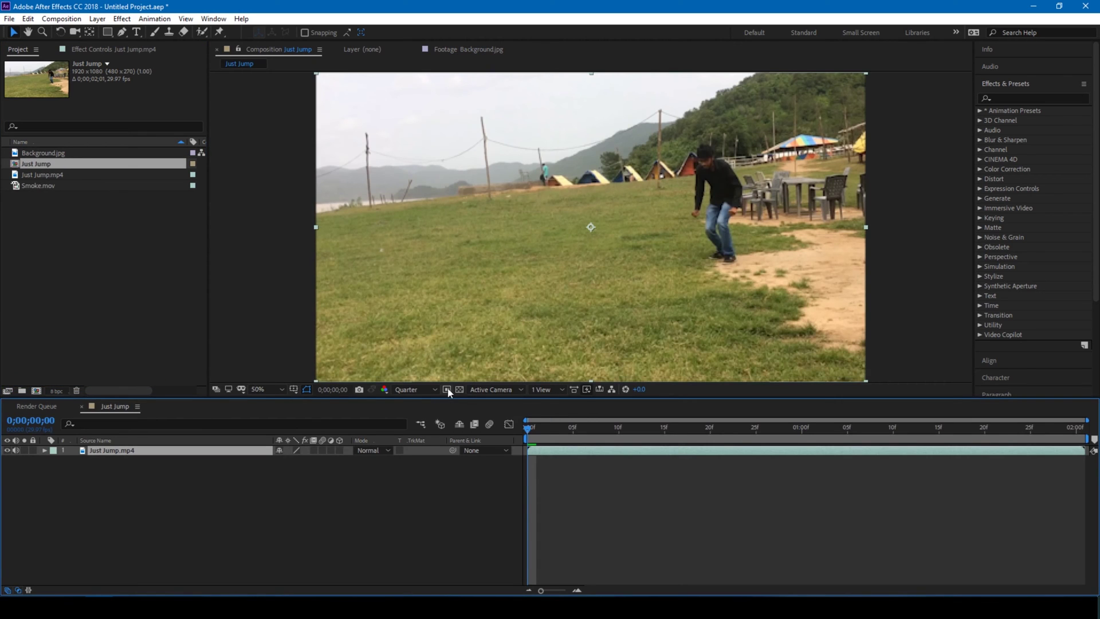
Step: Add Background.jpg as a layer beneath Just Jump.mp4, then select the Just Jump.mp4 layer
{"action": "left_click_drag", "start_coordinate": [541, 428], "coordinate": [765, 434]}
{"action": "left_click", "coordinate": [50, 150]}
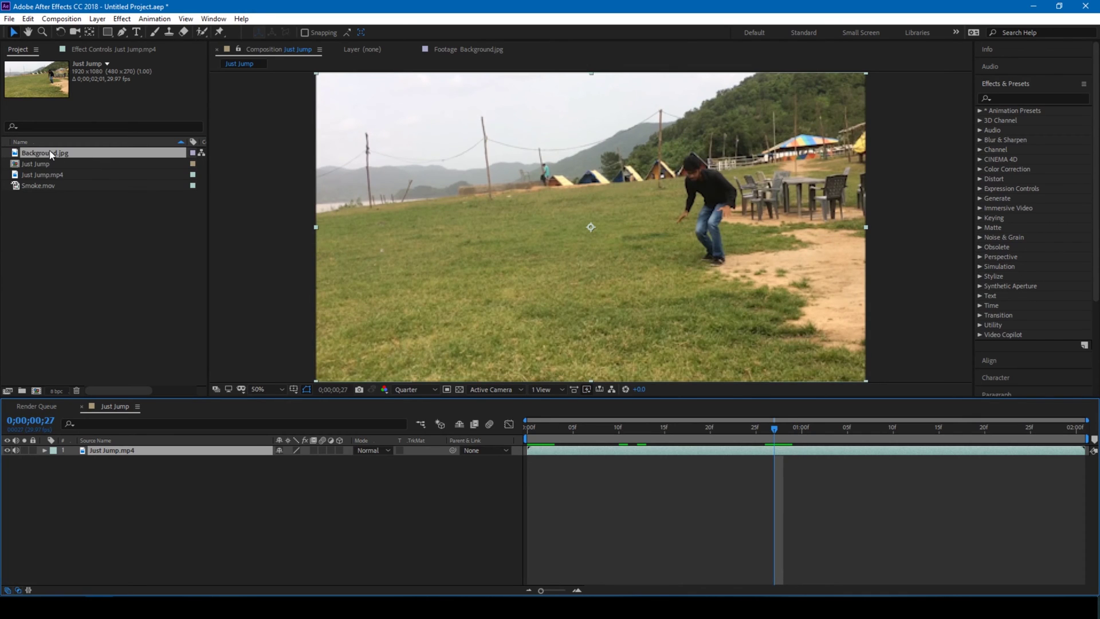
{"action": "left_click_drag", "start_coordinate": [50, 149], "coordinate": [74, 459]}
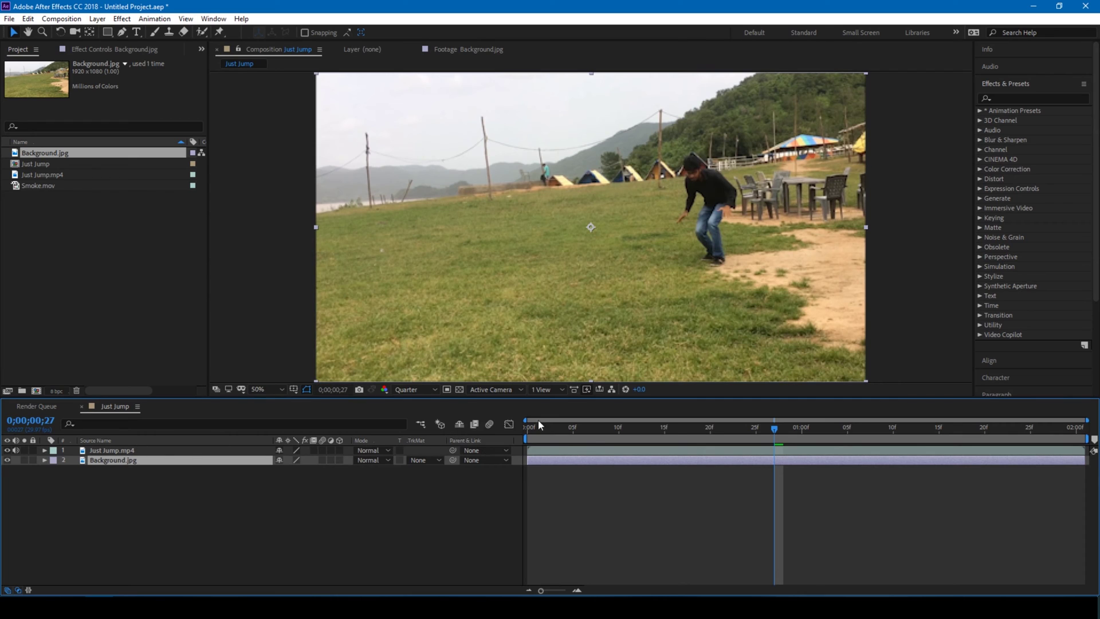
{"action": "left_click_drag", "start_coordinate": [541, 425], "coordinate": [662, 428]}
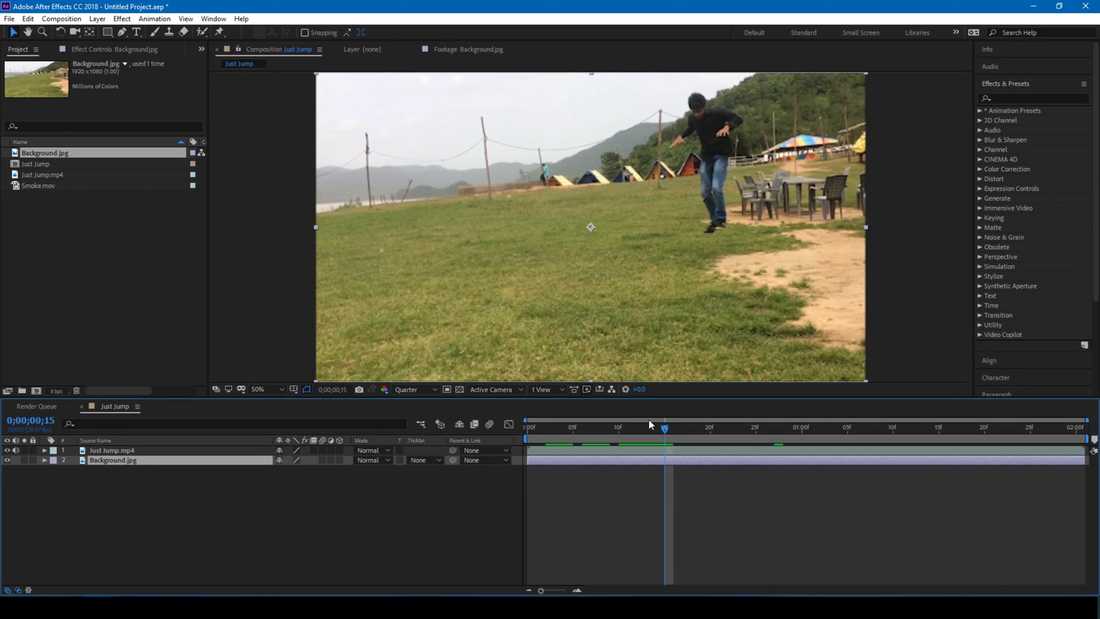
{"action": "left_click", "coordinate": [666, 450]}
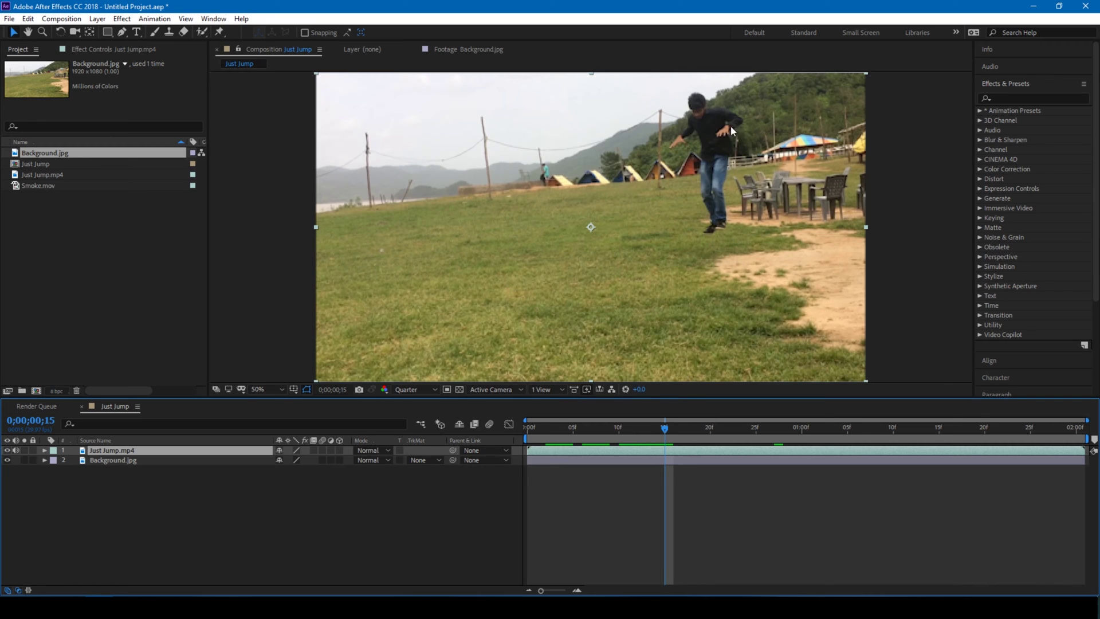
Step: Freeze Just Jump.mp4 on the current frame and trim its out-point to the playhead
{"action": "right_click", "coordinate": [596, 450]}
{"action": "mouse_move", "coordinate": [625, 293]}
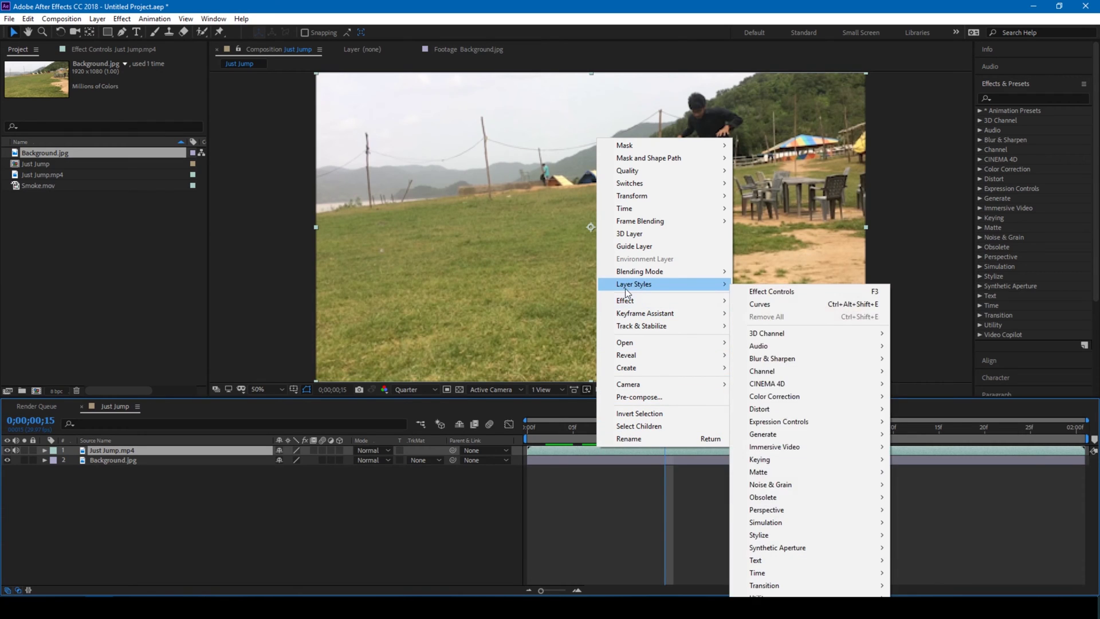
{"action": "mouse_move", "coordinate": [629, 216]}
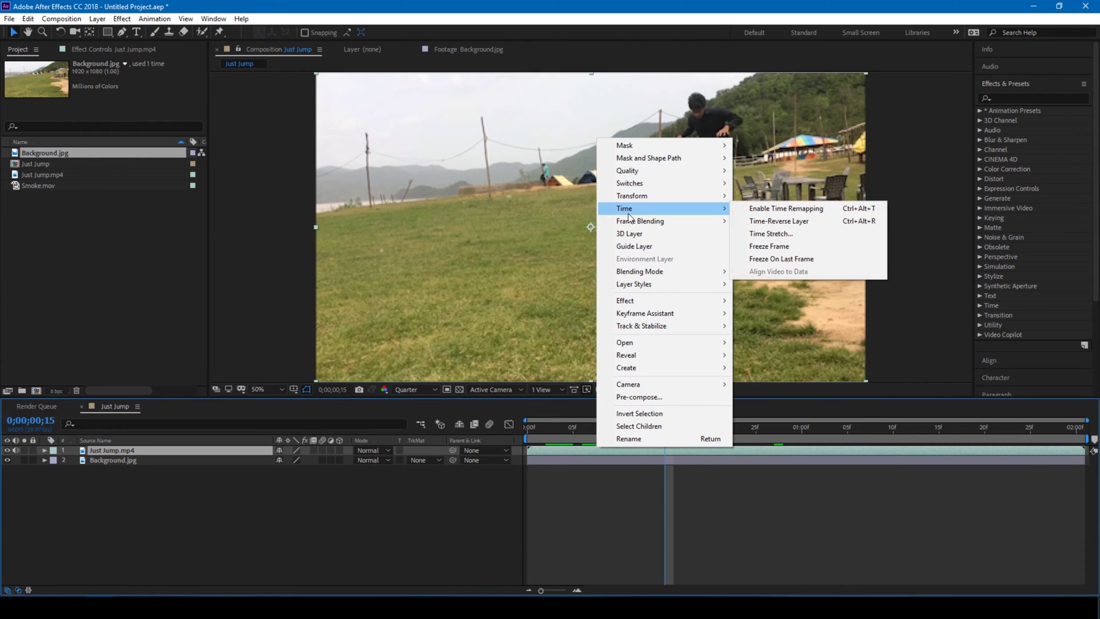
{"action": "left_click", "coordinate": [780, 246]}
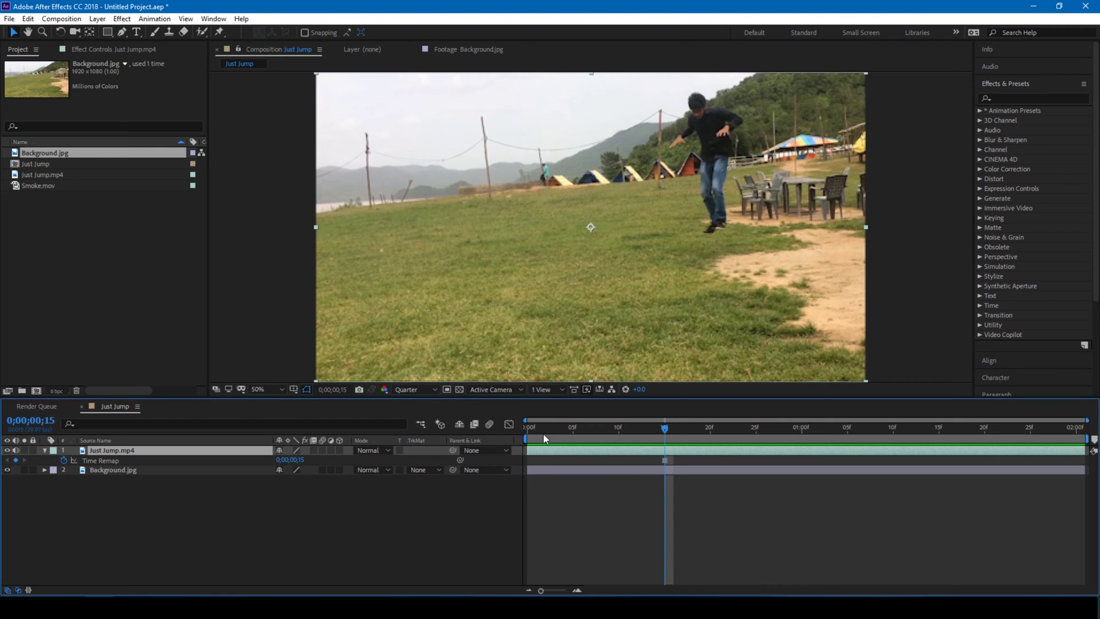
{"action": "left_click_drag", "start_coordinate": [539, 438], "coordinate": [727, 430]}
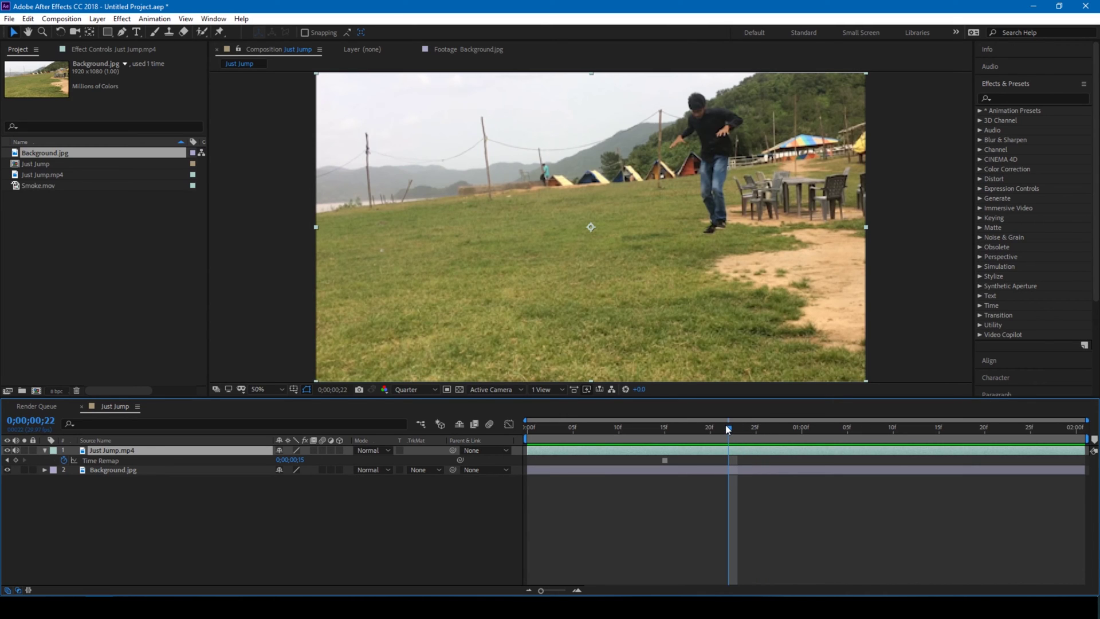
{"action": "left_click_drag", "start_coordinate": [1083, 451], "coordinate": [727, 460]}
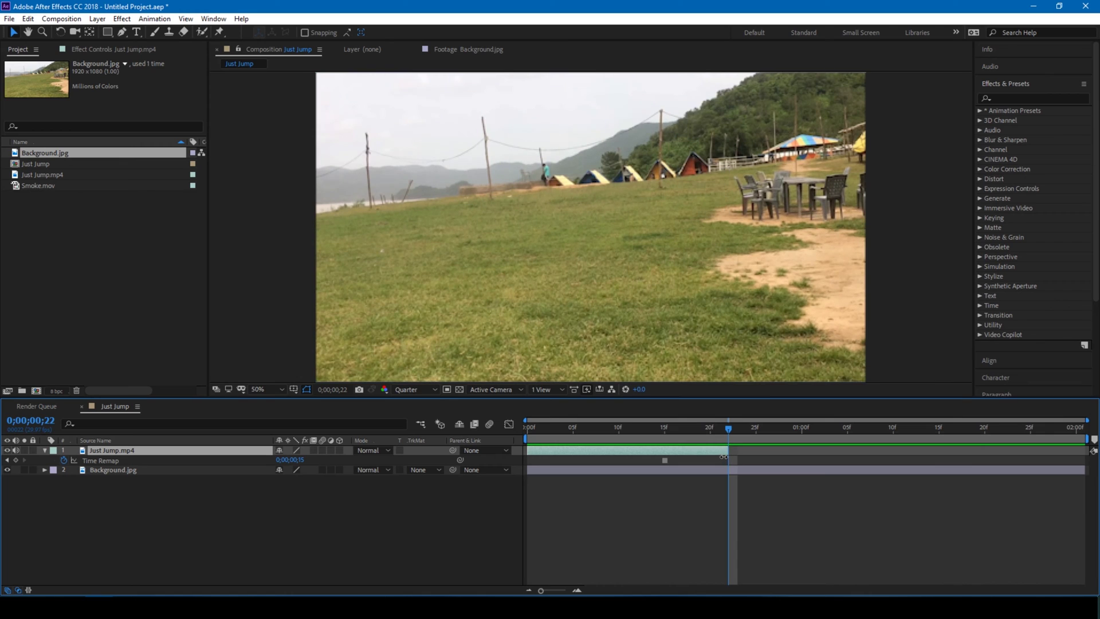
Step: Slide the Just Jump layer slightly later and set preview resolution to Half
{"action": "left_click", "coordinate": [536, 429]}
{"action": "left_click_drag", "start_coordinate": [559, 452], "coordinate": [654, 429]}
{"action": "left_click", "coordinate": [636, 428]}
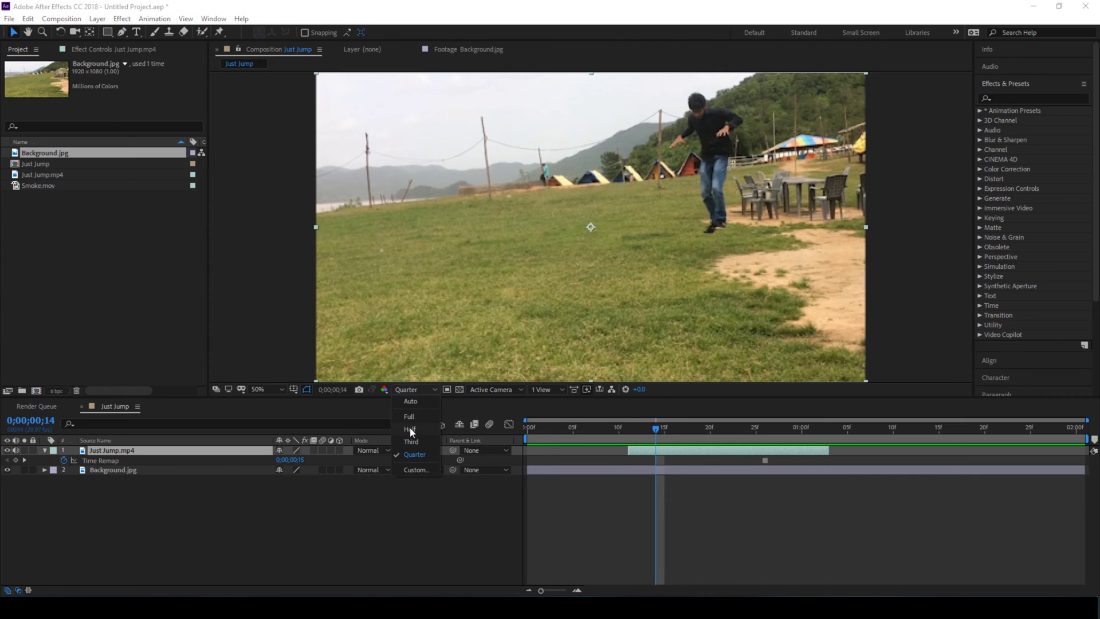
{"action": "key", "text": "ctrl+shift+j"}
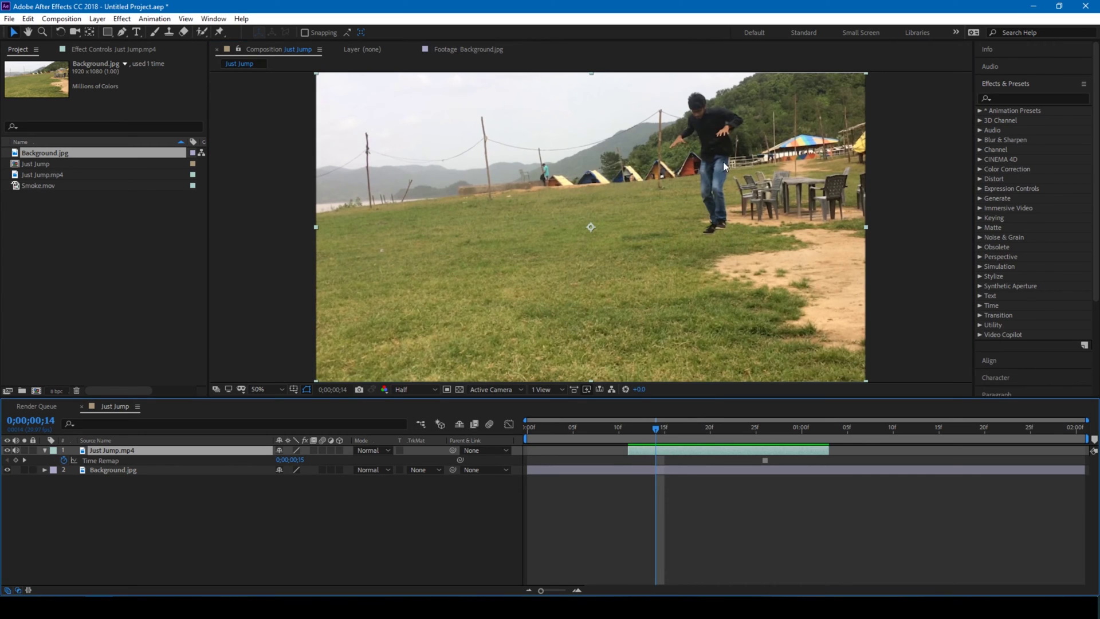
{"action": "key", "text": "h"}
{"action": "left_click_drag", "start_coordinate": [713, 160], "coordinate": [684, 248]}
{"action": "key", "text": "v"}
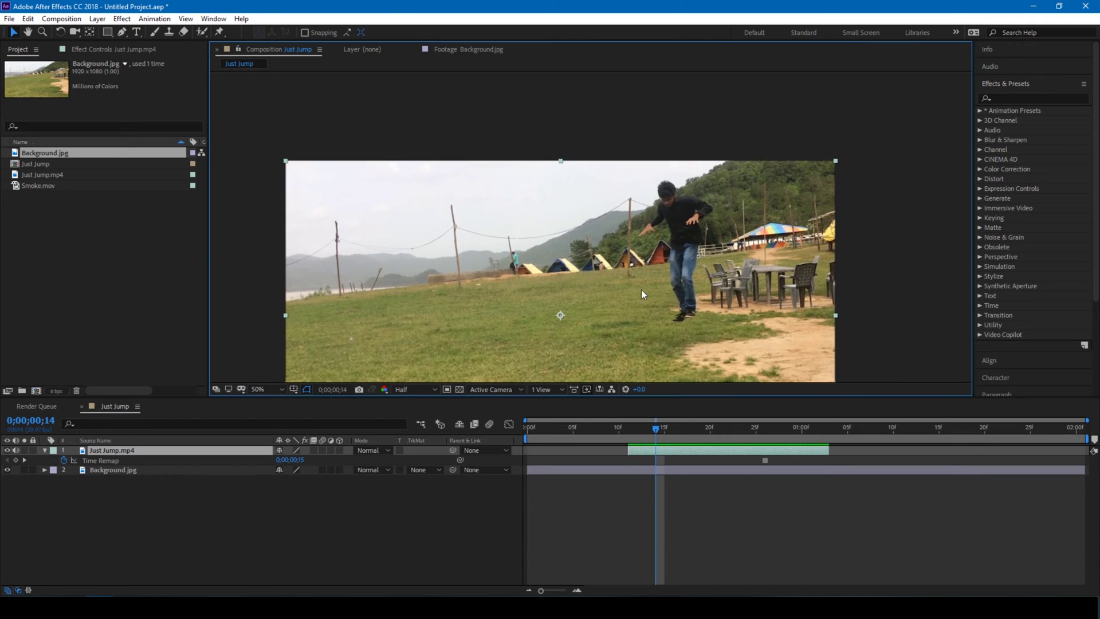
Step: Start a pen mask tracing the jumper's head, right shoulder and forearm
{"action": "left_click", "coordinate": [122, 33]}
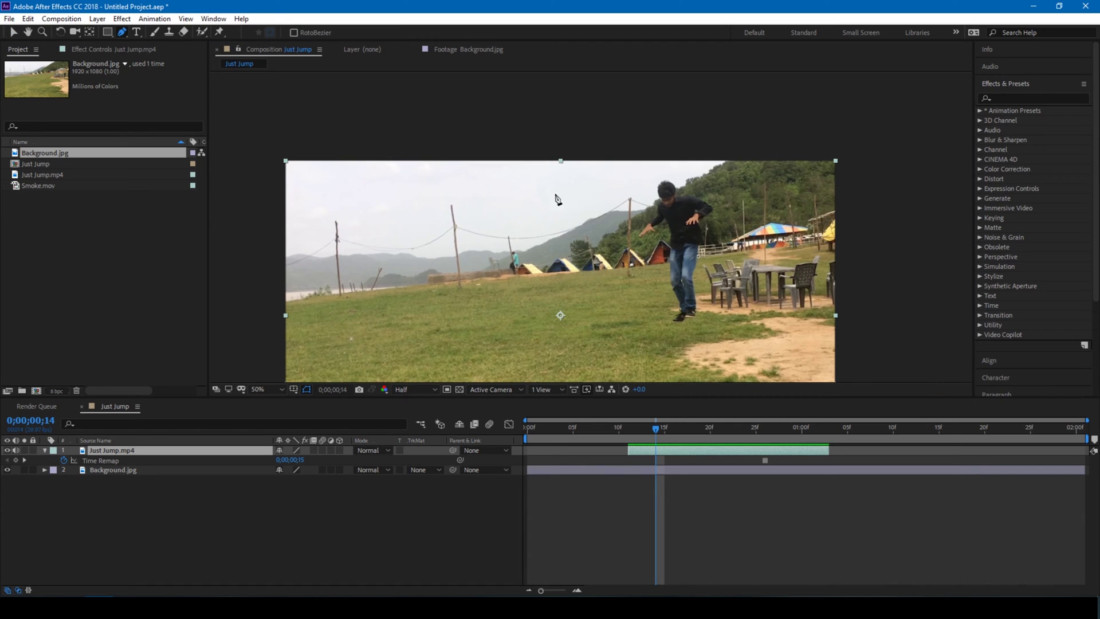
{"action": "scroll", "coordinate": [704, 254], "scroll_direction": "up", "scroll_amount": 2}
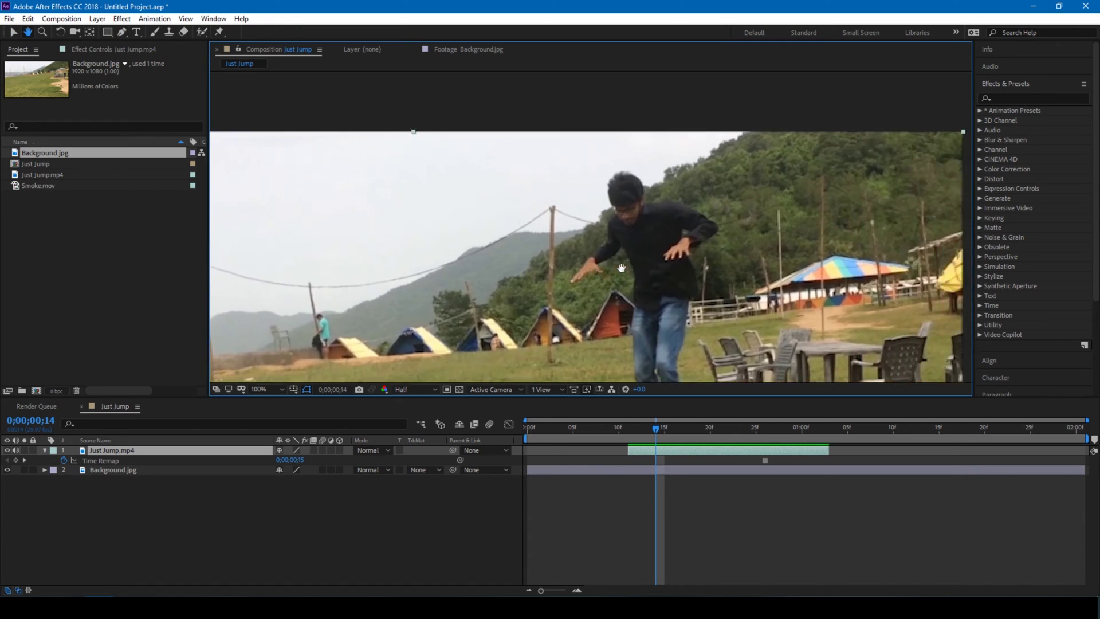
{"action": "scroll", "coordinate": [636, 232], "scroll_direction": "up", "scroll_amount": 2}
{"action": "left_click", "coordinate": [607, 124]}
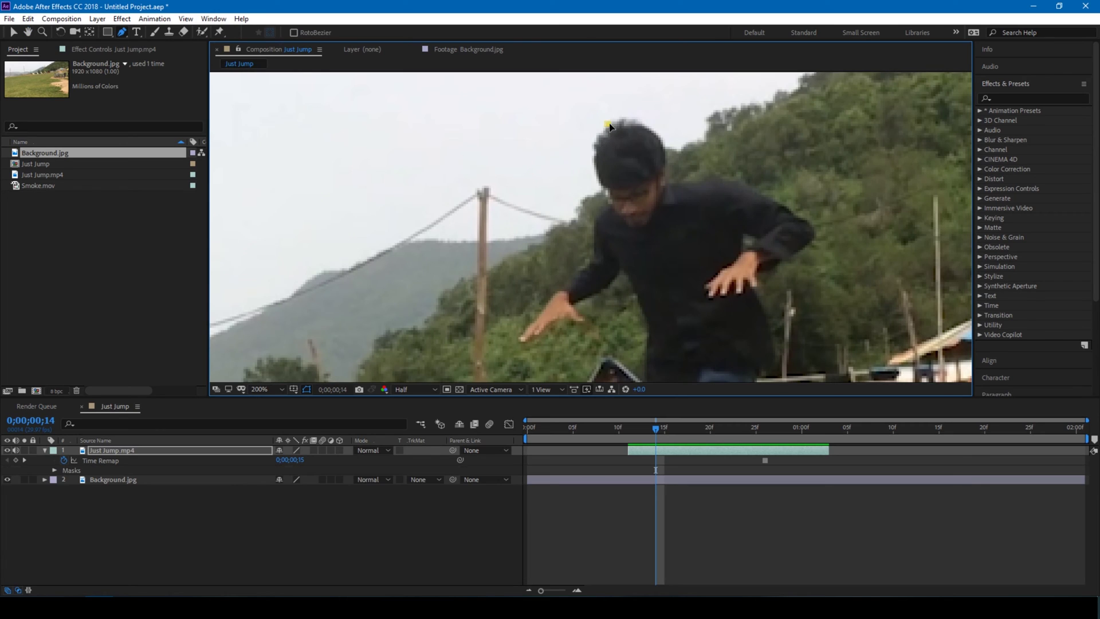
{"action": "left_click", "coordinate": [633, 122]}
{"action": "left_click", "coordinate": [645, 124]}
{"action": "left_click", "coordinate": [656, 136]}
{"action": "left_click", "coordinate": [661, 156]}
{"action": "left_click", "coordinate": [665, 181]}
{"action": "left_click", "coordinate": [688, 181]}
{"action": "left_click", "coordinate": [716, 176]}
{"action": "left_click", "coordinate": [741, 182]}
{"action": "left_click", "coordinate": [769, 198]}
{"action": "left_click", "coordinate": [791, 208]}
{"action": "left_click", "coordinate": [810, 226]}
{"action": "left_click", "coordinate": [800, 249]}
{"action": "left_click", "coordinate": [772, 264]}
{"action": "left_click", "coordinate": [756, 271]}
{"action": "left_click", "coordinate": [757, 288]}
{"action": "left_click", "coordinate": [761, 306]}
Step: Continue the mask around the hand, down the right side of the body and leg, and around the shoe
{"action": "left_click_drag", "start_coordinate": [777, 346], "coordinate": [731, 208]}
{"action": "left_click", "coordinate": [728, 203]}
{"action": "left_click", "coordinate": [725, 229]}
{"action": "left_click", "coordinate": [714, 240]}
{"action": "left_click", "coordinate": [710, 266]}
{"action": "left_click_drag", "start_coordinate": [711, 271], "coordinate": [722, 132]}
{"action": "left_click", "coordinate": [717, 176]}
{"action": "left_click", "coordinate": [704, 205]}
{"action": "left_click", "coordinate": [706, 213]}
{"action": "left_click", "coordinate": [711, 251]}
{"action": "left_click", "coordinate": [710, 280]}
{"action": "left_click", "coordinate": [716, 312]}
{"action": "left_click", "coordinate": [718, 340]}
{"action": "left_click_drag", "start_coordinate": [720, 367], "coordinate": [718, 260]}
{"action": "left_click", "coordinate": [709, 257]}
{"action": "left_click", "coordinate": [698, 259]}
{"action": "left_click", "coordinate": [684, 260]}
{"action": "left_click", "coordinate": [661, 277]}
{"action": "left_click", "coordinate": [630, 281]}
{"action": "left_click", "coordinate": [626, 269]}
{"action": "left_click", "coordinate": [641, 251]}
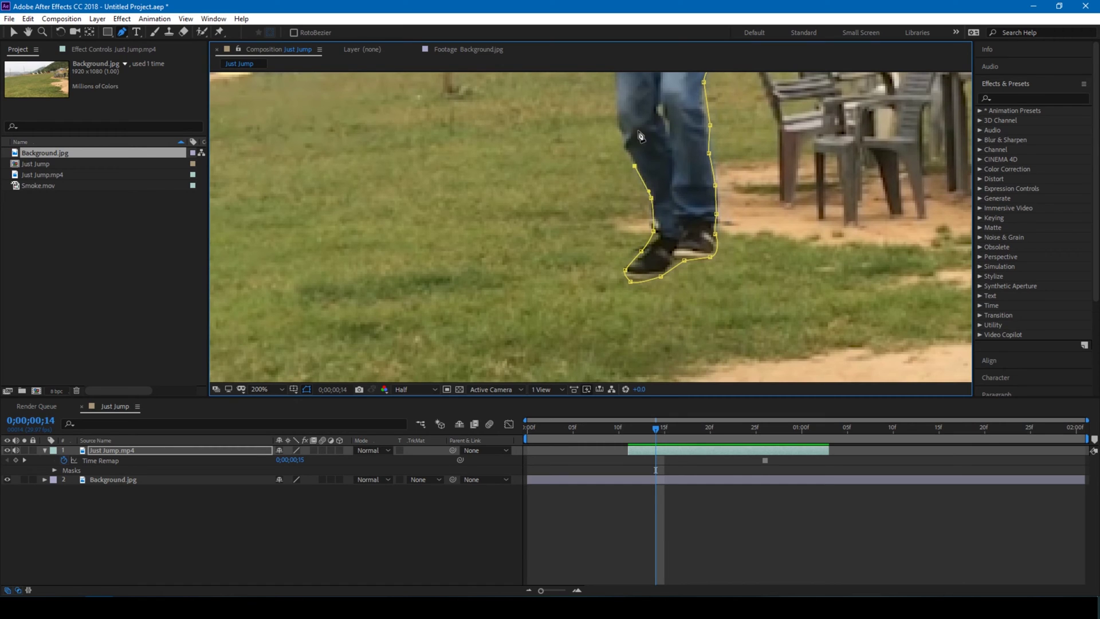
Step: Trace the mask up the left leg, body and left arm, then close it at the head
{"action": "left_click_drag", "start_coordinate": [637, 122], "coordinate": [699, 257]}
{"action": "left_click", "coordinate": [679, 228]}
{"action": "left_click", "coordinate": [680, 181]}
{"action": "left_click", "coordinate": [676, 146]}
{"action": "left_click_drag", "start_coordinate": [691, 98], "coordinate": [731, 316]}
{"action": "left_click", "coordinate": [720, 303]}
{"action": "left_click", "coordinate": [721, 269]}
{"action": "left_click", "coordinate": [712, 238]}
{"action": "left_click", "coordinate": [701, 214]}
{"action": "left_click", "coordinate": [687, 218]}
{"action": "left_click", "coordinate": [671, 231]}
{"action": "left_click", "coordinate": [644, 244]}
{"action": "left_click", "coordinate": [654, 253]}
{"action": "left_click", "coordinate": [634, 262]}
{"action": "left_click", "coordinate": [614, 272]}
{"action": "left_click", "coordinate": [592, 278]}
{"action": "left_click", "coordinate": [597, 282]}
{"action": "left_click", "coordinate": [612, 246]}
{"action": "left_click", "coordinate": [635, 224]}
{"action": "left_click", "coordinate": [661, 205]}
{"action": "left_click", "coordinate": [669, 191]}
{"action": "left_click", "coordinate": [670, 166]}
{"action": "left_click", "coordinate": [677, 152]}
{"action": "left_click", "coordinate": [685, 148]}
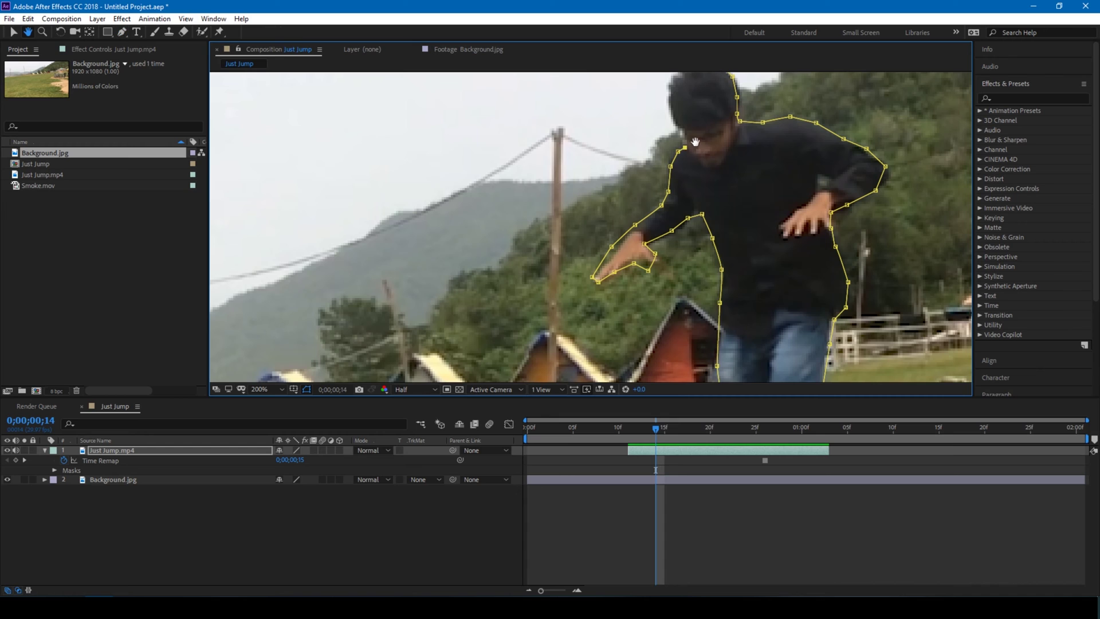
{"action": "left_click_drag", "start_coordinate": [688, 154], "coordinate": [735, 250]}
{"action": "left_click", "coordinate": [720, 220]}
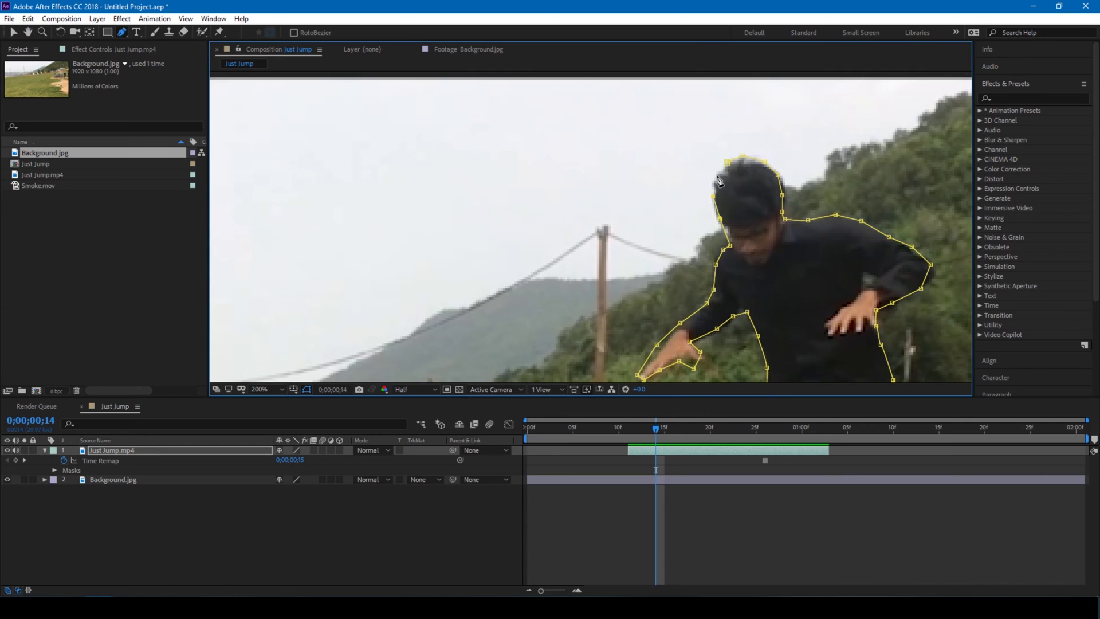
{"action": "left_click_drag", "start_coordinate": [719, 181], "coordinate": [716, 172]}
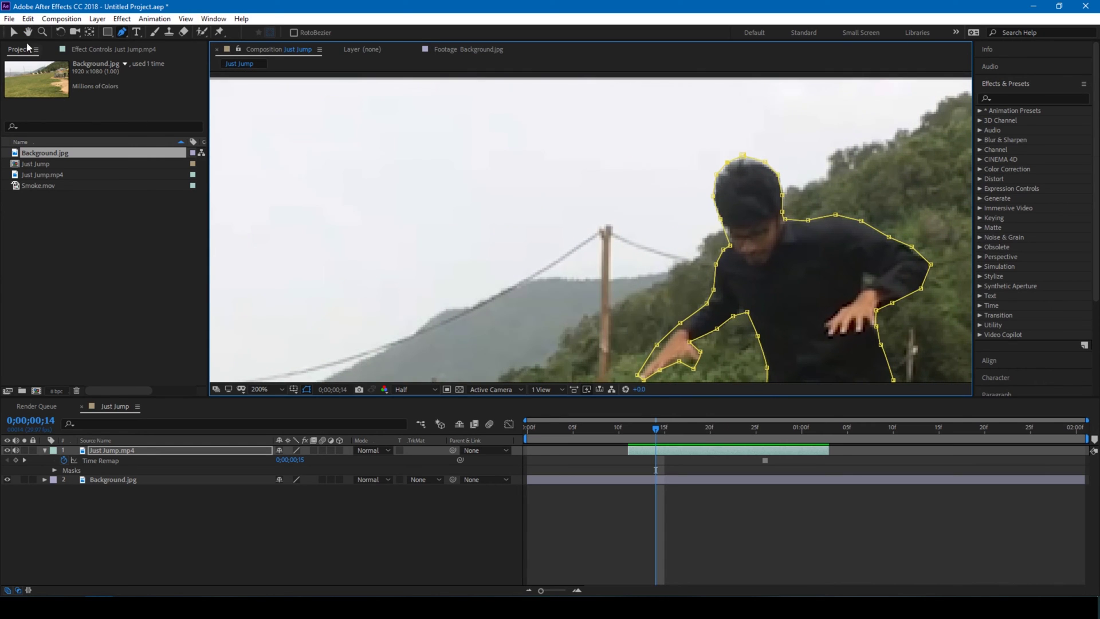
Step: Solo the masked layer at 50% zoom over the transparency grid, then unsolo it to show the campsite
{"action": "left_click", "coordinate": [13, 33]}
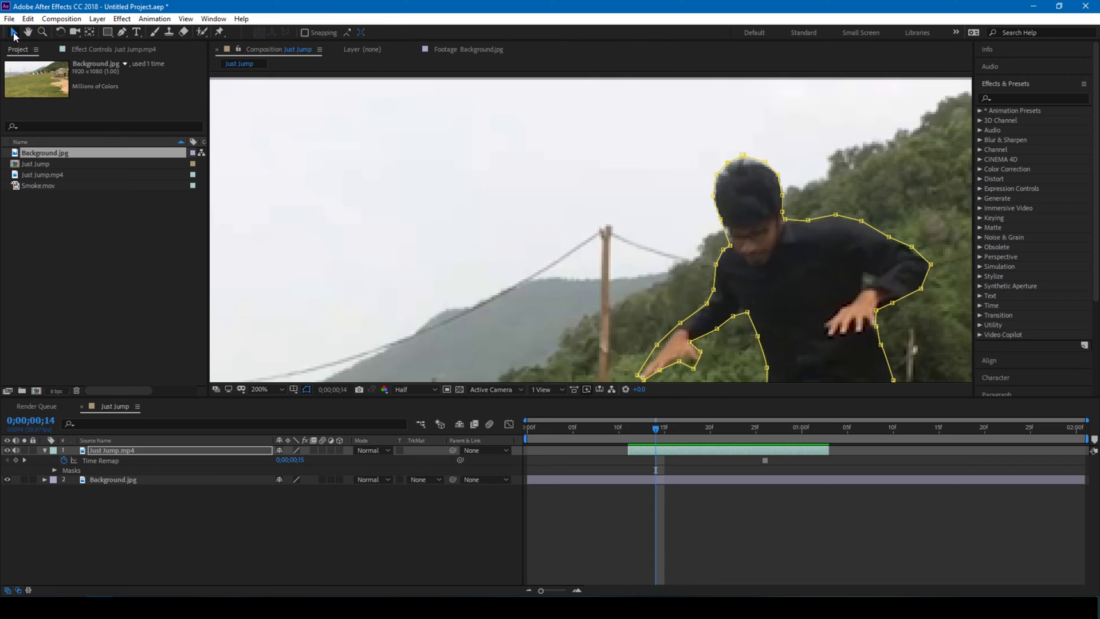
{"action": "left_click", "coordinate": [599, 196]}
{"action": "key", "text": "comma"}
{"action": "scroll", "coordinate": [824, 289], "scroll_direction": "down", "scroll_amount": 4}
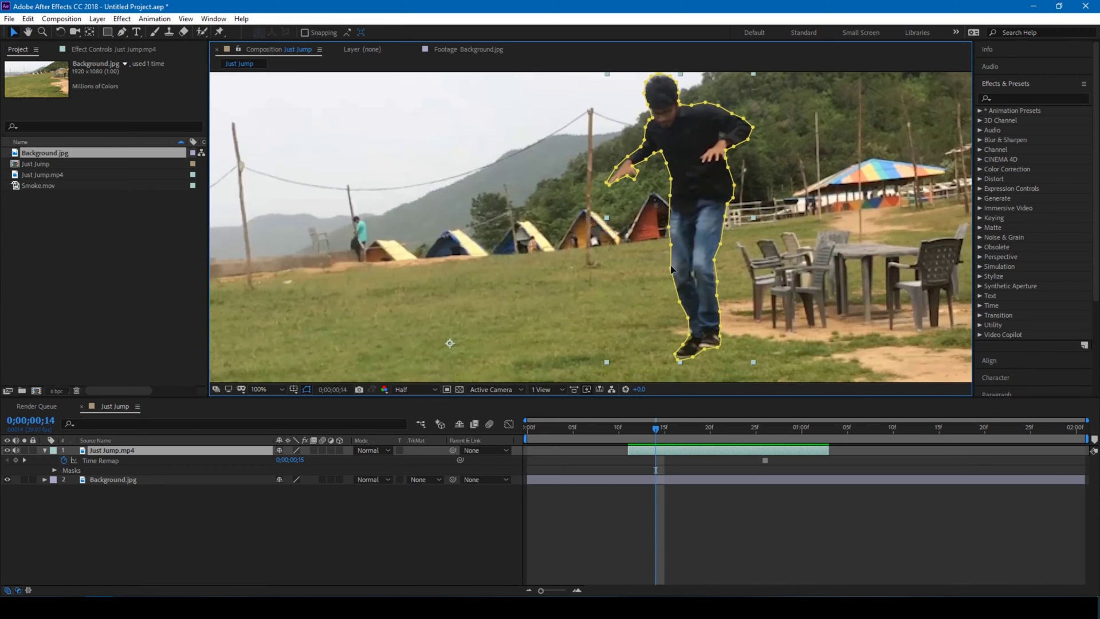
{"action": "left_click", "coordinate": [22, 451]}
{"action": "key", "text": "comma"}
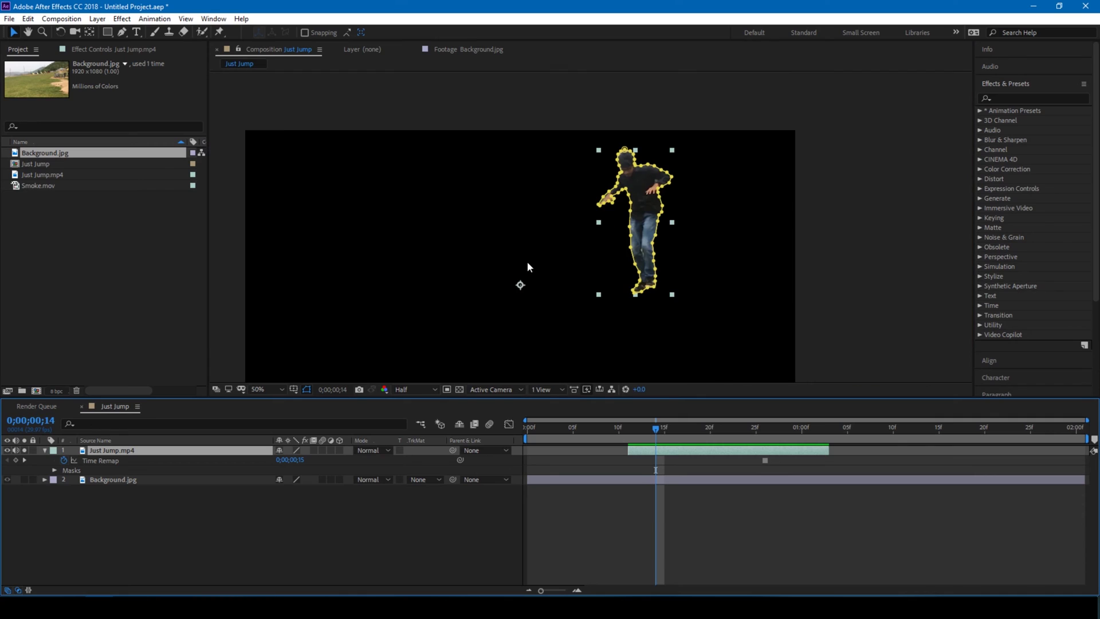
{"action": "left_click", "coordinate": [459, 389]}
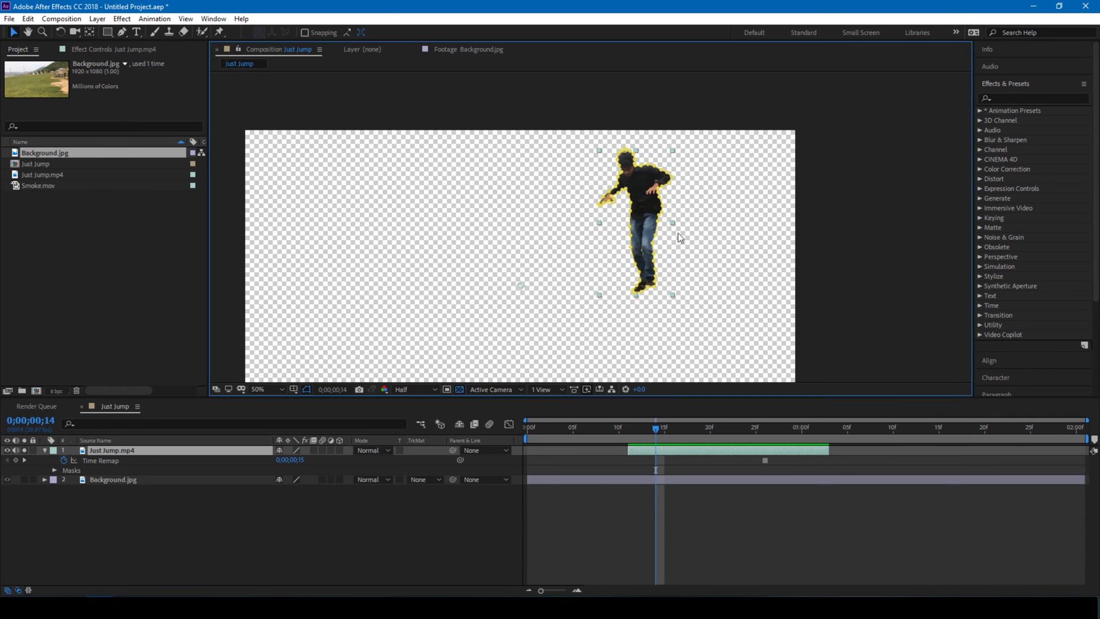
{"action": "scroll", "coordinate": [678, 233], "scroll_direction": "up", "scroll_amount": 2}
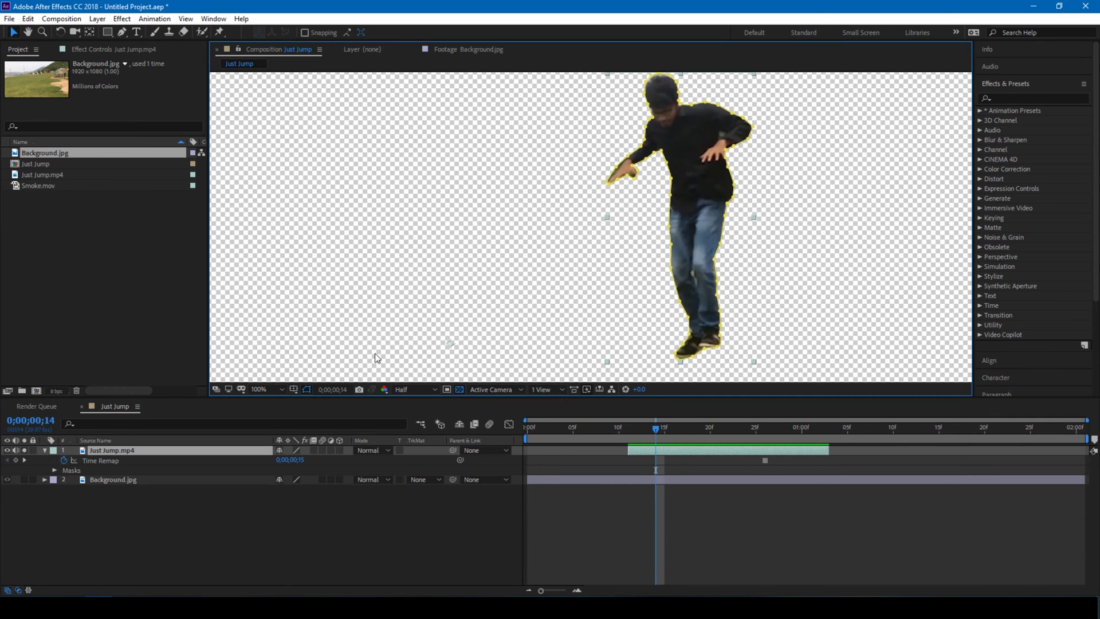
{"action": "left_click", "coordinate": [24, 451]}
{"action": "left_click_drag", "start_coordinate": [814, 256], "coordinate": [750, 297]}
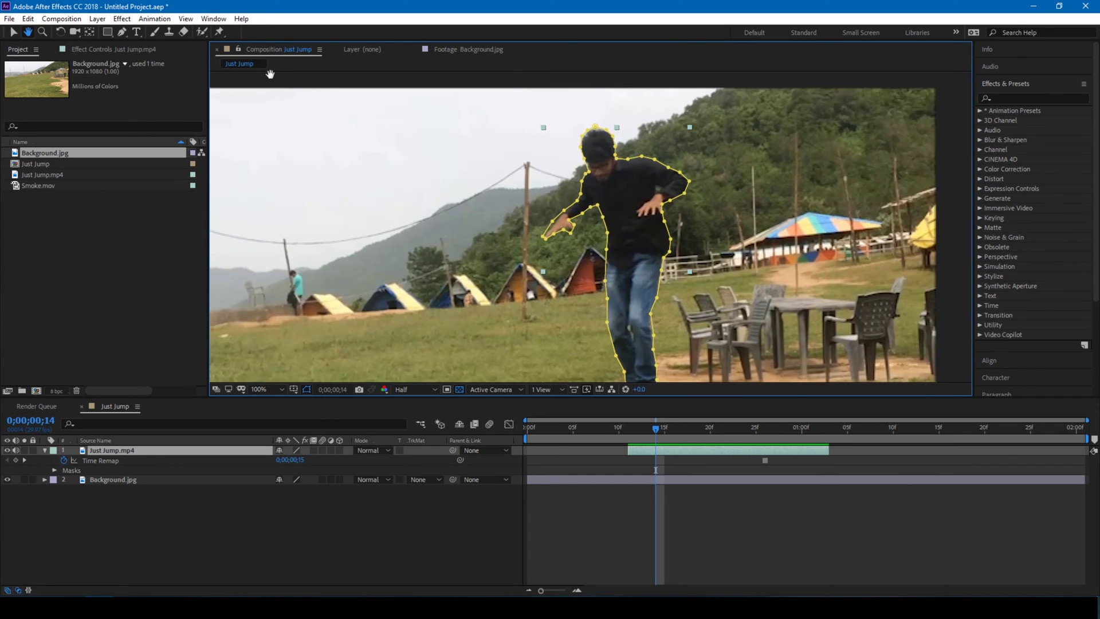
Step: Place puppet pins on the head, shoulders, elbow, hands, waist, knee, leg and right shoe
{"action": "left_click", "coordinate": [219, 32]}
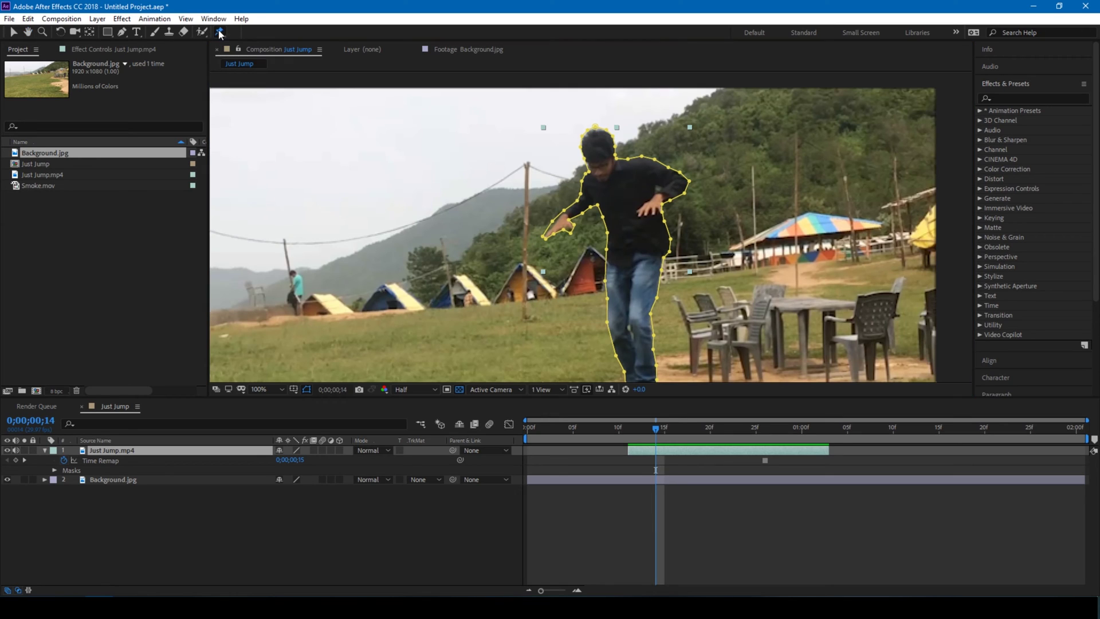
{"action": "left_click", "coordinate": [597, 139]}
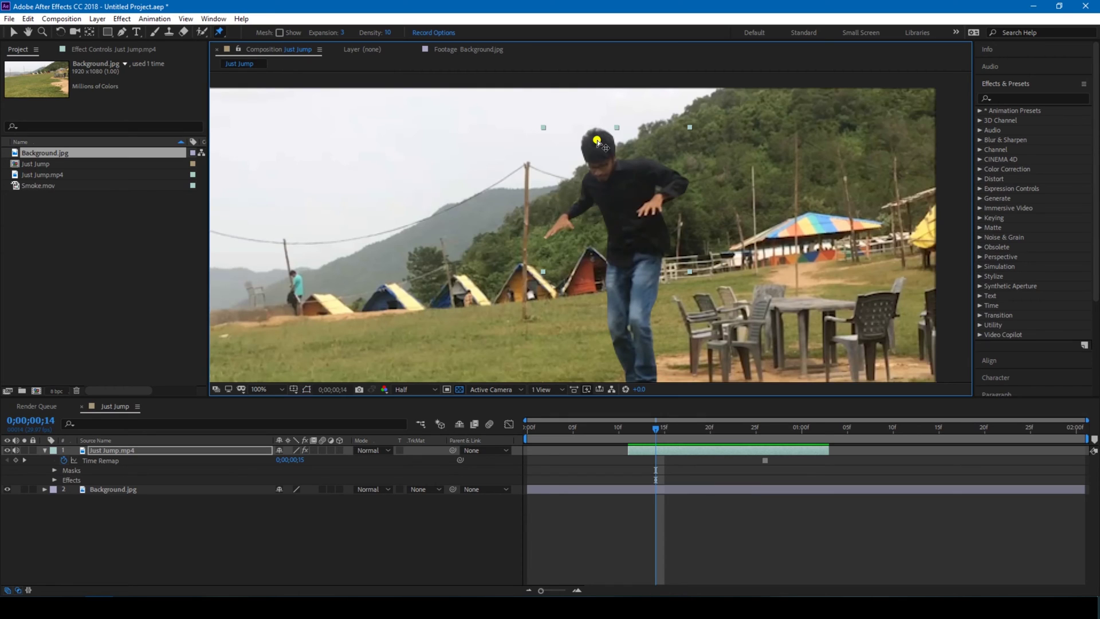
{"action": "left_click", "coordinate": [589, 191]}
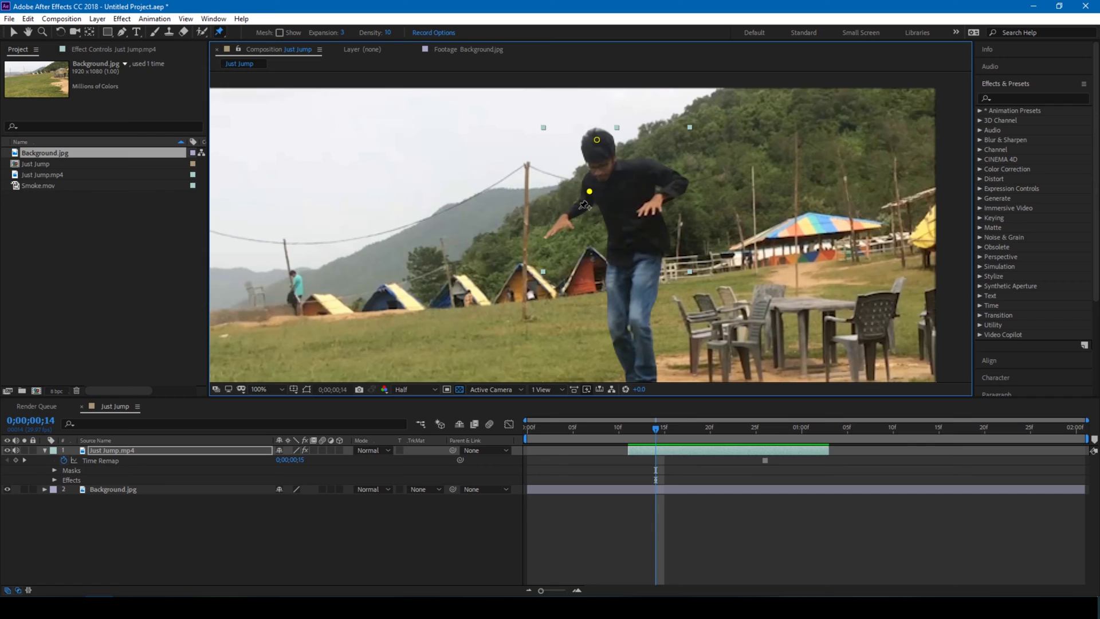
{"action": "left_click", "coordinate": [554, 230]}
{"action": "left_click", "coordinate": [651, 165]}
{"action": "left_click", "coordinate": [681, 183]}
{"action": "left_click", "coordinate": [647, 210]}
{"action": "left_click", "coordinate": [630, 255]}
{"action": "left_click", "coordinate": [616, 331]}
{"action": "left_click", "coordinate": [638, 321]}
{"action": "key", "text": "space"}
{"action": "left_click_drag", "start_coordinate": [655, 282], "coordinate": [643, 194]}
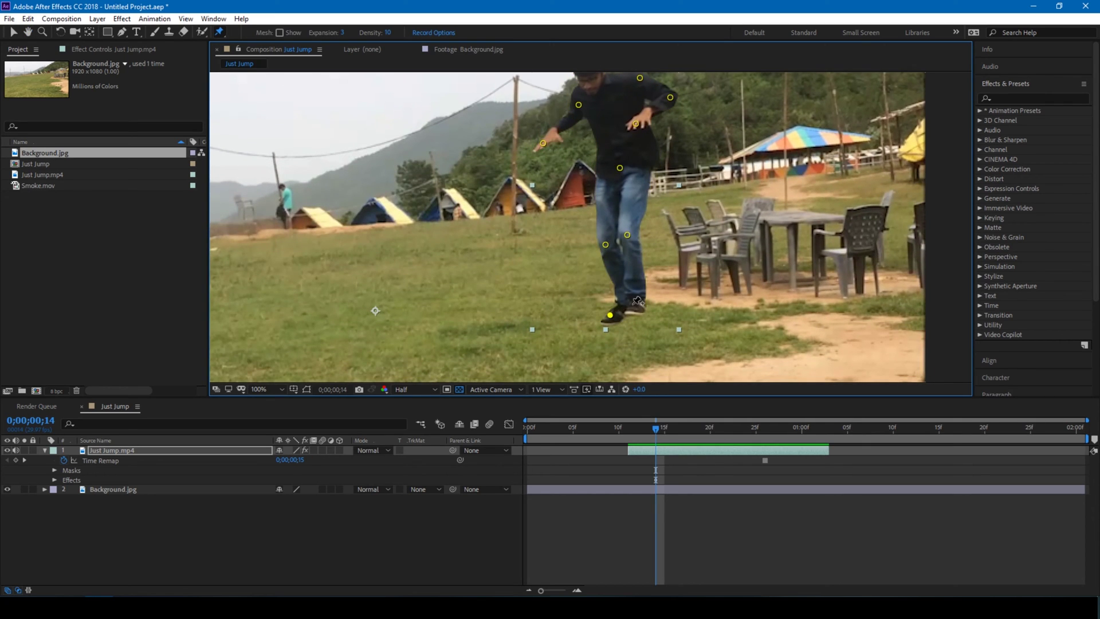
{"action": "left_click", "coordinate": [634, 304]}
{"action": "left_click_drag", "start_coordinate": [530, 165], "coordinate": [513, 252]}
Step: Drag the head, shoulder, arm and new hip pins to bend the upper body into an arc
{"action": "key", "text": "v"}
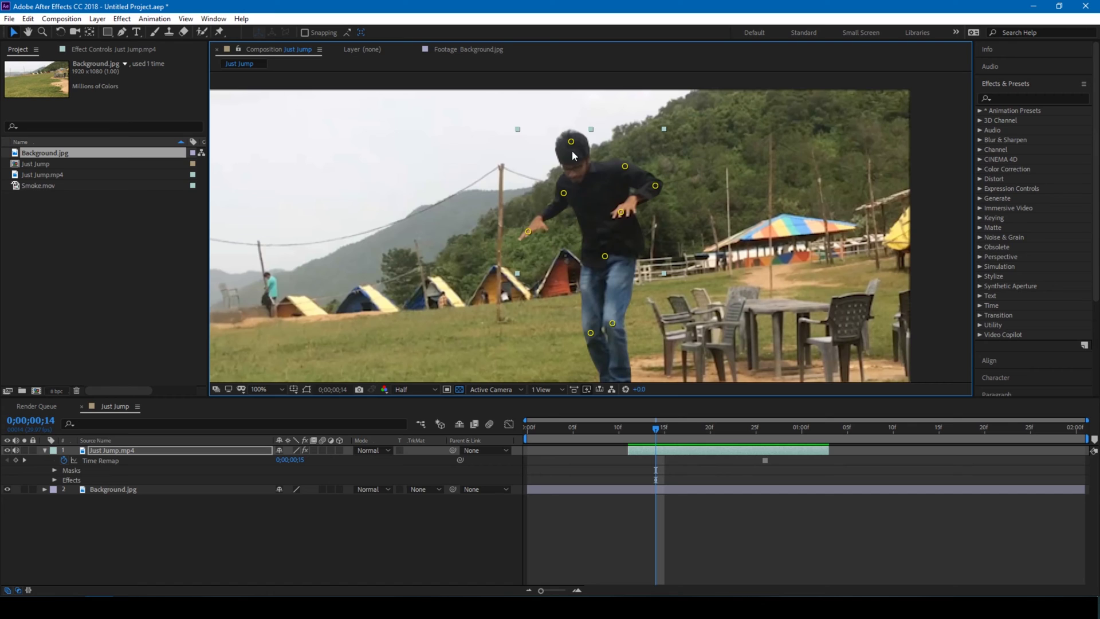
{"action": "left_click_drag", "start_coordinate": [573, 146], "coordinate": [665, 131]}
{"action": "left_click_drag", "start_coordinate": [626, 168], "coordinate": [586, 245]}
{"action": "left_click_drag", "start_coordinate": [603, 209], "coordinate": [595, 216]}
{"action": "left_click_drag", "start_coordinate": [528, 231], "coordinate": [560, 250]}
{"action": "left_click_drag", "start_coordinate": [660, 132], "coordinate": [672, 148]}
{"action": "left_click", "coordinate": [596, 265]}
{"action": "left_click_drag", "start_coordinate": [600, 263], "coordinate": [562, 279]}
Step: Stretch the knee, ankle and foot pins to the right and fine-tune the arm, hip and foot pins
{"action": "key", "text": "space"}
{"action": "left_click_drag", "start_coordinate": [678, 285], "coordinate": [670, 195]}
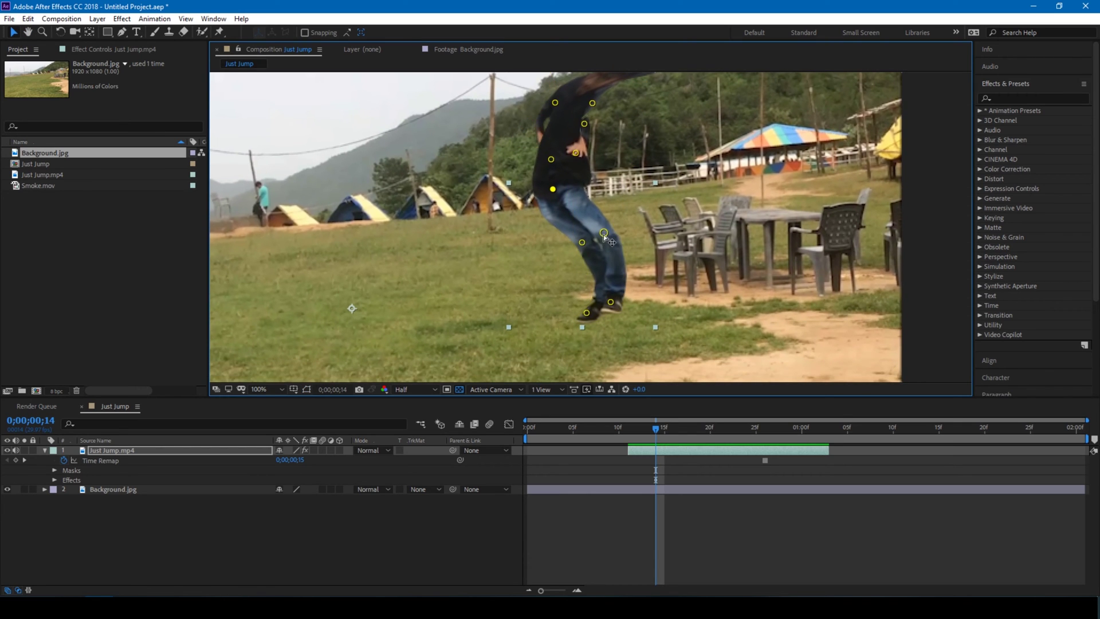
{"action": "mouse_move", "coordinate": [604, 232]}
{"action": "left_mouse_down"}
{"action": "mouse_move", "coordinate": [625, 230]}
{"action": "mouse_move", "coordinate": [618, 243]}
{"action": "left_mouse_up"}
{"action": "left_click_drag", "start_coordinate": [624, 306], "coordinate": [672, 291]}
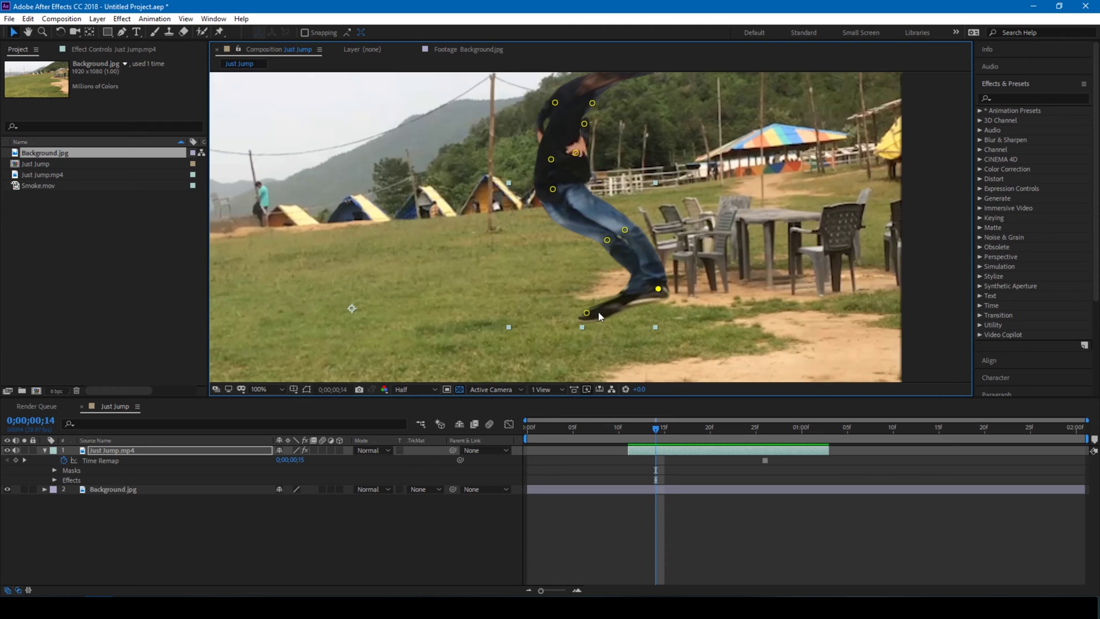
{"action": "left_click_drag", "start_coordinate": [599, 315], "coordinate": [698, 292]}
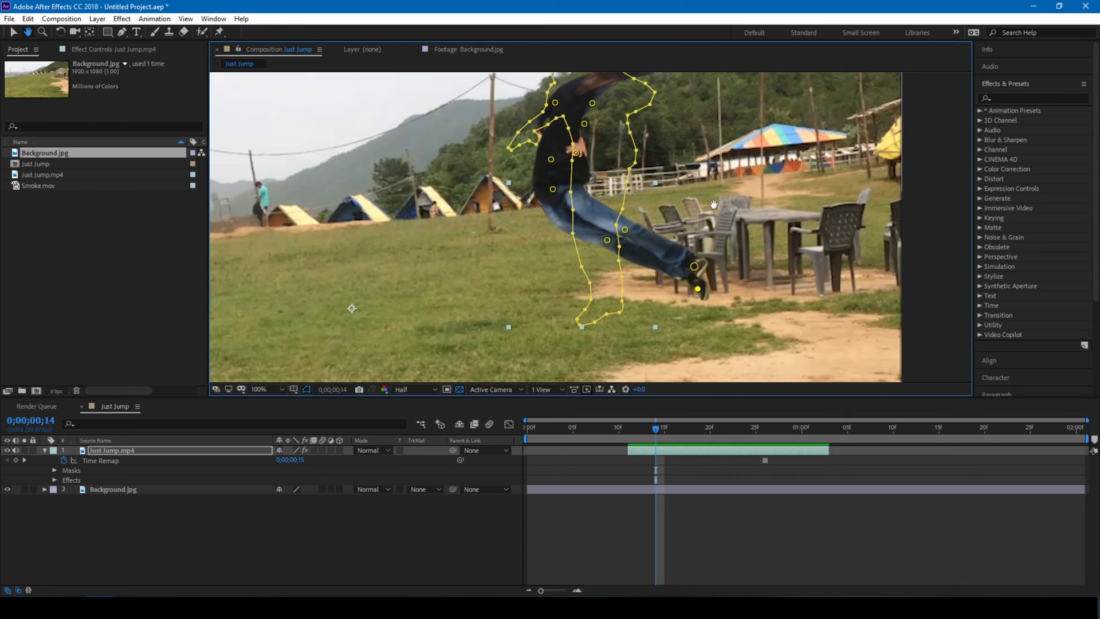
{"action": "left_click_drag", "start_coordinate": [619, 183], "coordinate": [569, 255]}
{"action": "scroll", "coordinate": [598, 228], "scroll_direction": "down", "scroll_amount": 2}
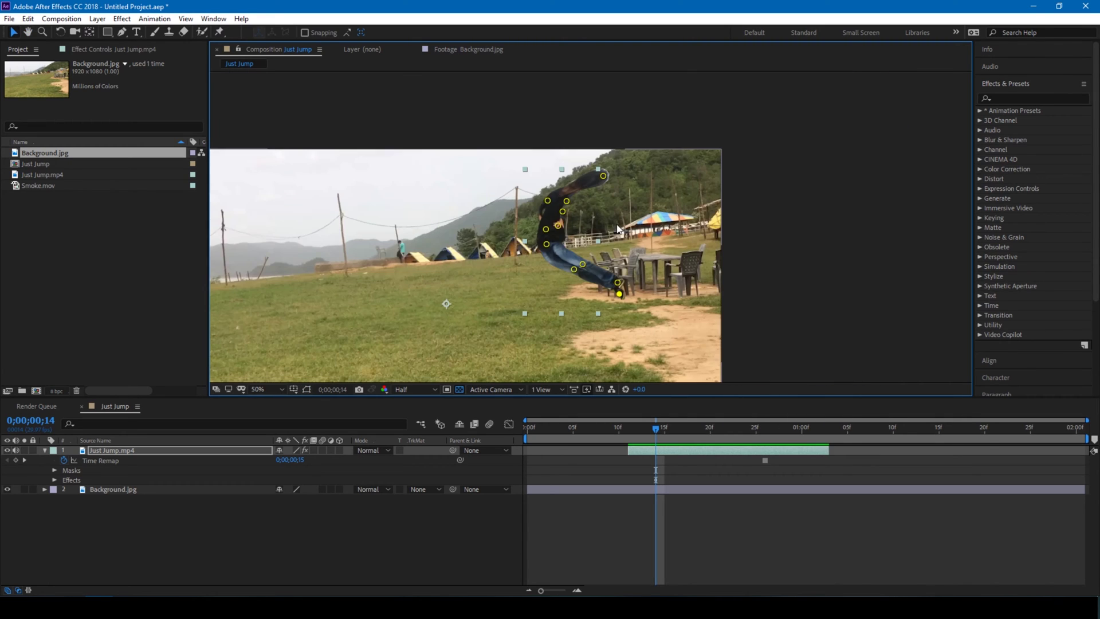
{"action": "scroll", "coordinate": [589, 227], "scroll_direction": "up", "scroll_amount": 2}
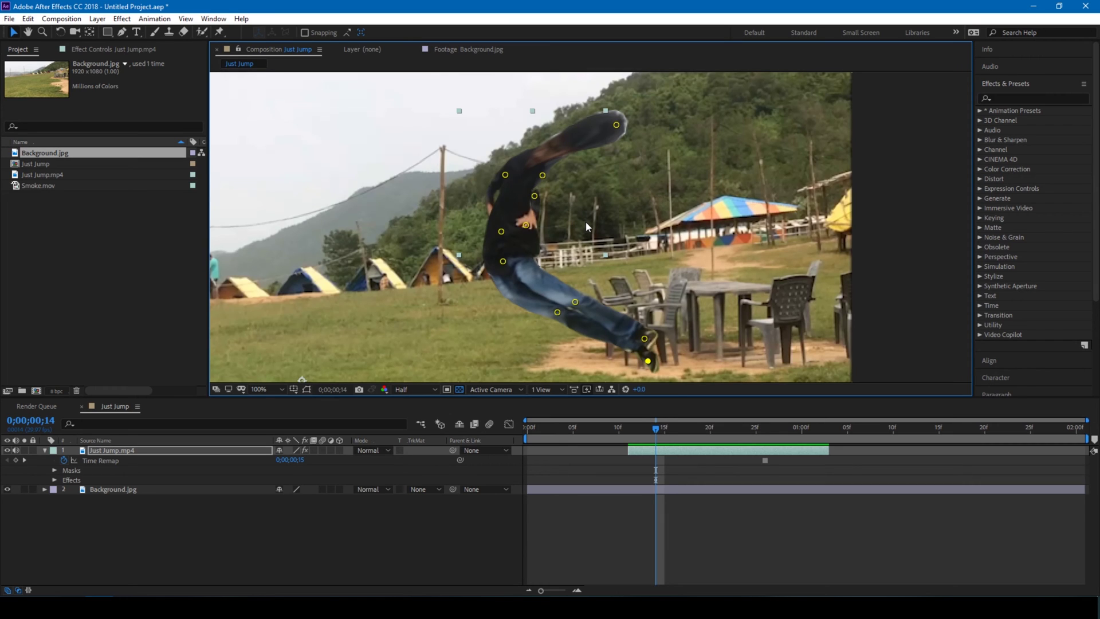
{"action": "left_click_drag", "start_coordinate": [505, 174], "coordinate": [514, 175]}
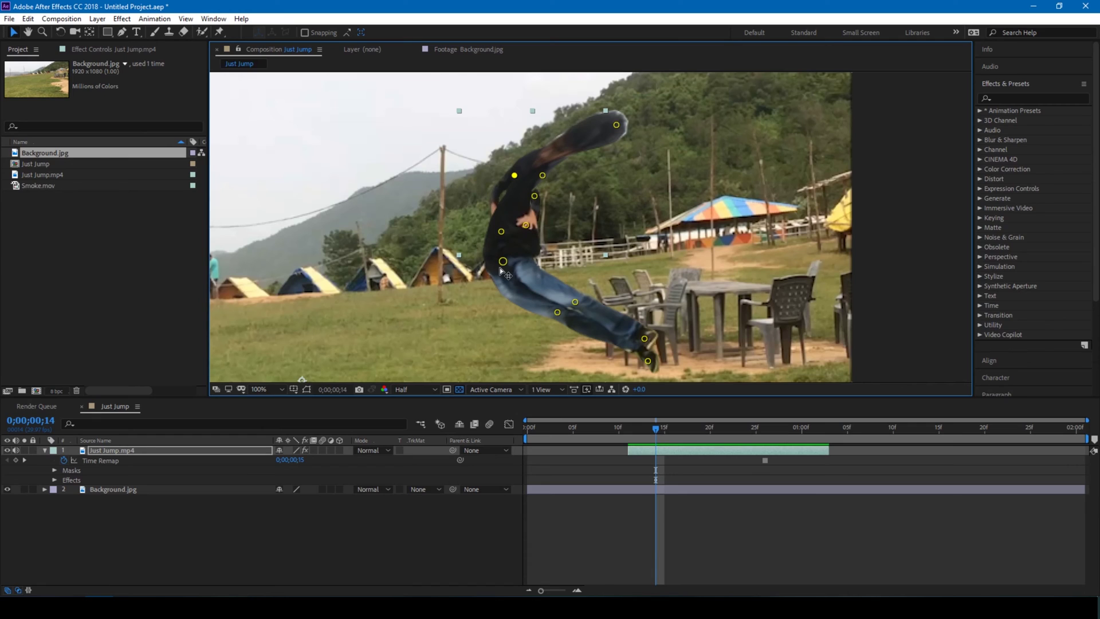
{"action": "left_click_drag", "start_coordinate": [503, 267], "coordinate": [515, 262]}
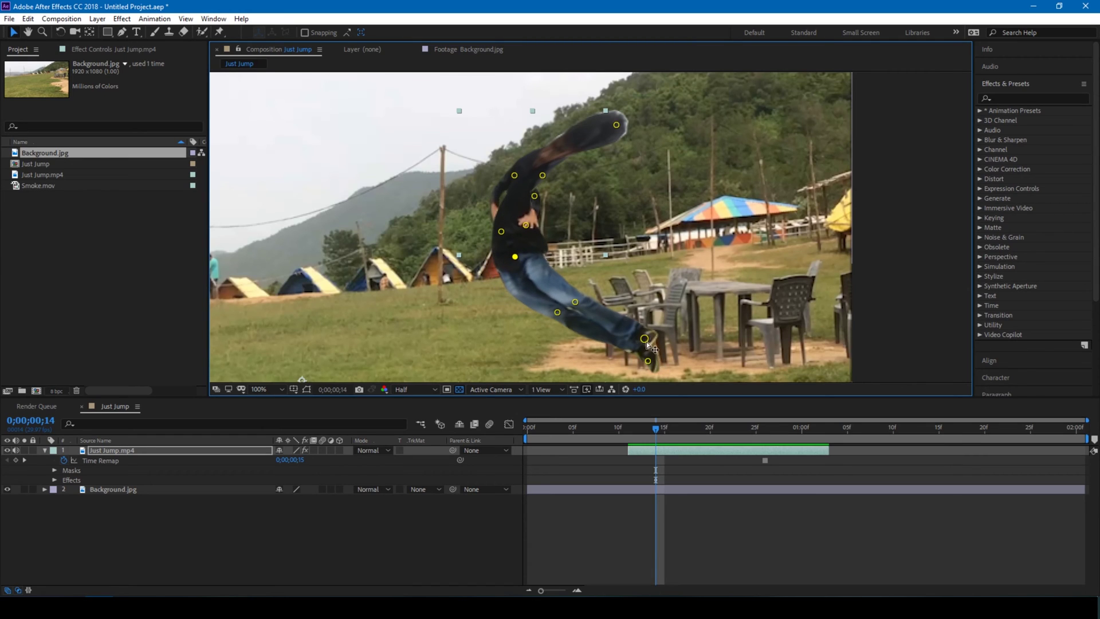
{"action": "mouse_move", "coordinate": [647, 343]}
{"action": "left_mouse_down"}
{"action": "mouse_move", "coordinate": [647, 330]}
{"action": "mouse_move", "coordinate": [649, 358]}
{"action": "mouse_move", "coordinate": [656, 348]}
{"action": "left_mouse_up"}
Step: Move the Just Jump.mp4 layer's anchor point to the right of the bent figure
{"action": "left_click", "coordinate": [129, 449]}
{"action": "key", "text": "comma"}
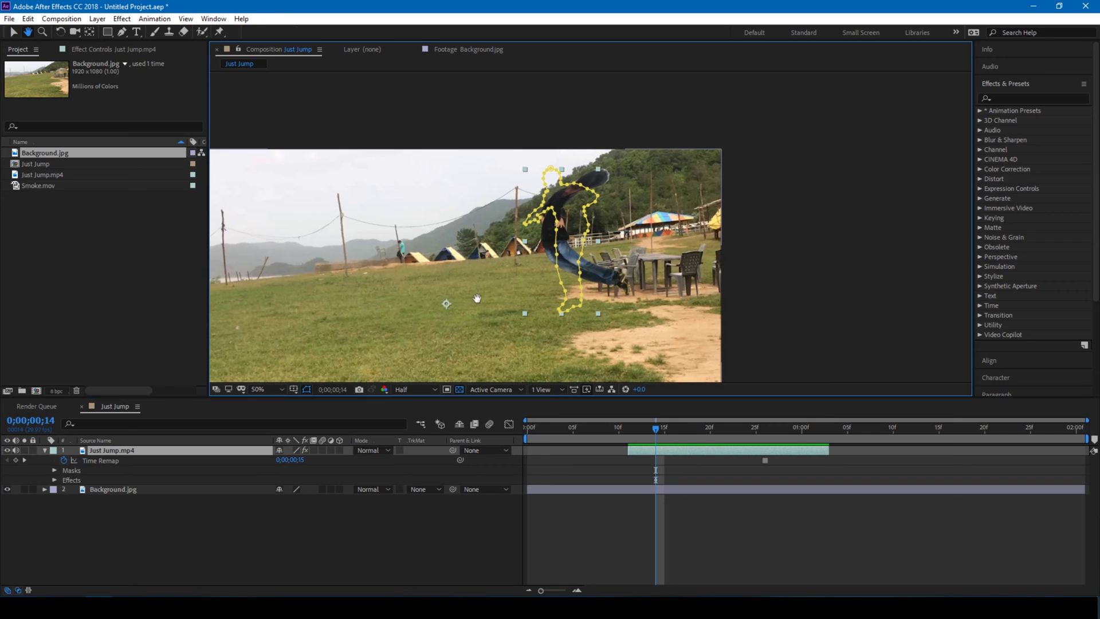
{"action": "scroll", "coordinate": [459, 277], "scroll_direction": "up", "scroll_amount": 2}
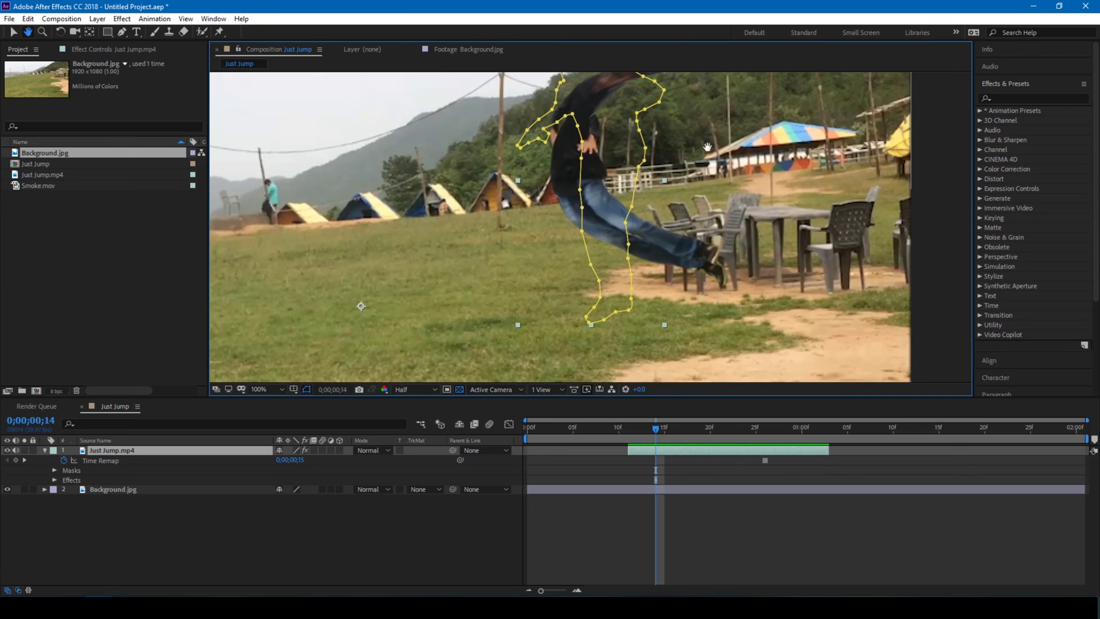
{"action": "left_click_drag", "start_coordinate": [606, 141], "coordinate": [588, 176]}
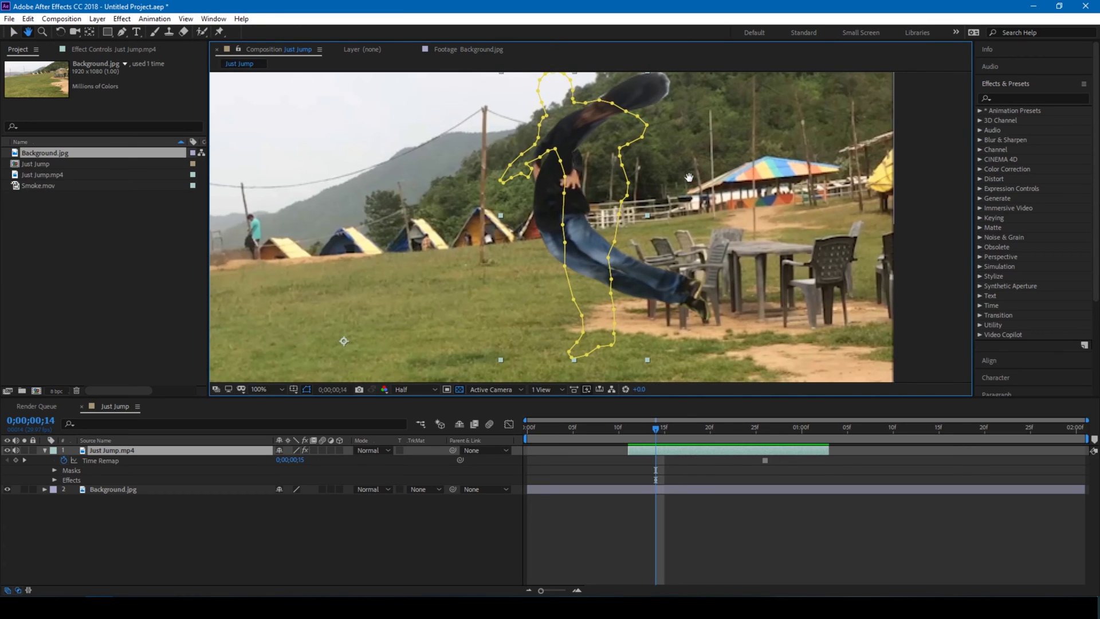
{"action": "left_click", "coordinate": [90, 33]}
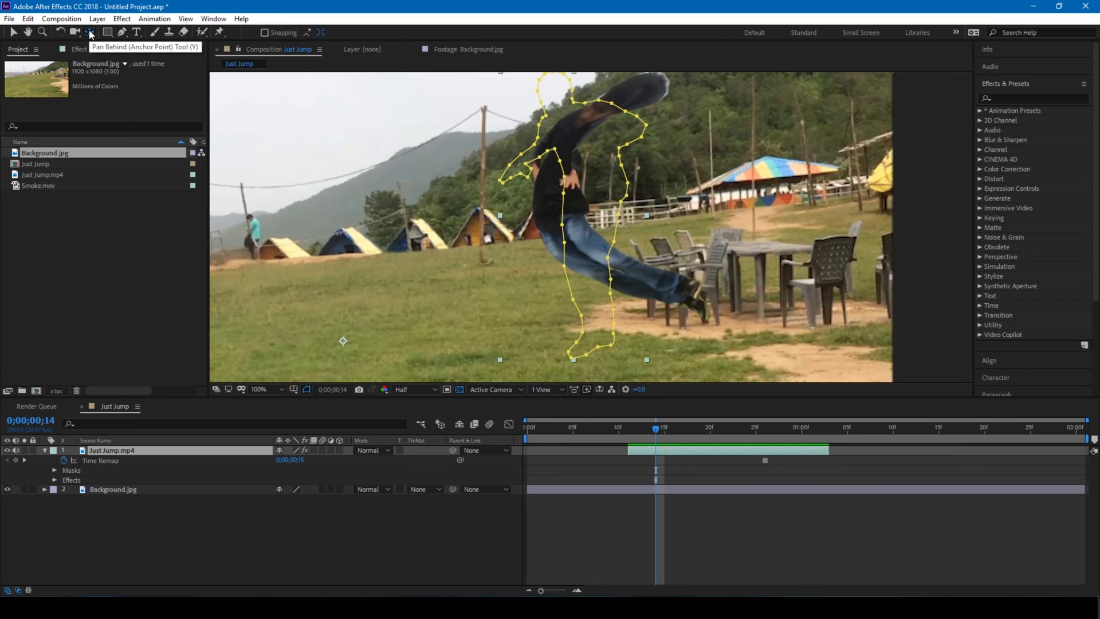
{"action": "left_click_drag", "start_coordinate": [341, 338], "coordinate": [554, 220]}
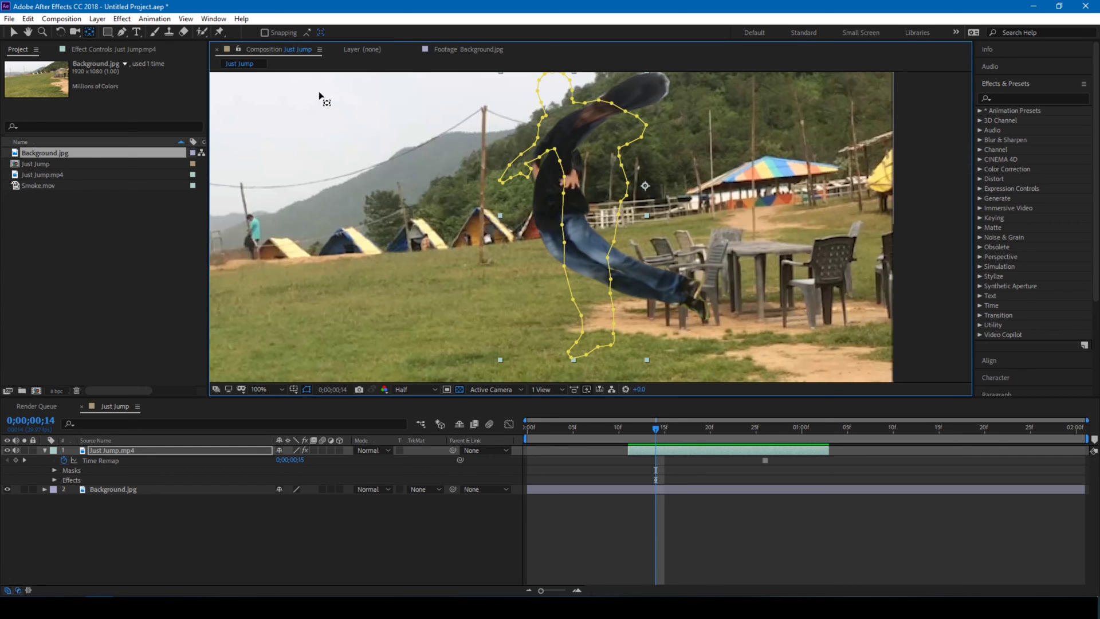
Step: Rotate the jumper layer to 0x+10.0° around its new pivot
{"action": "left_click", "coordinate": [13, 34]}
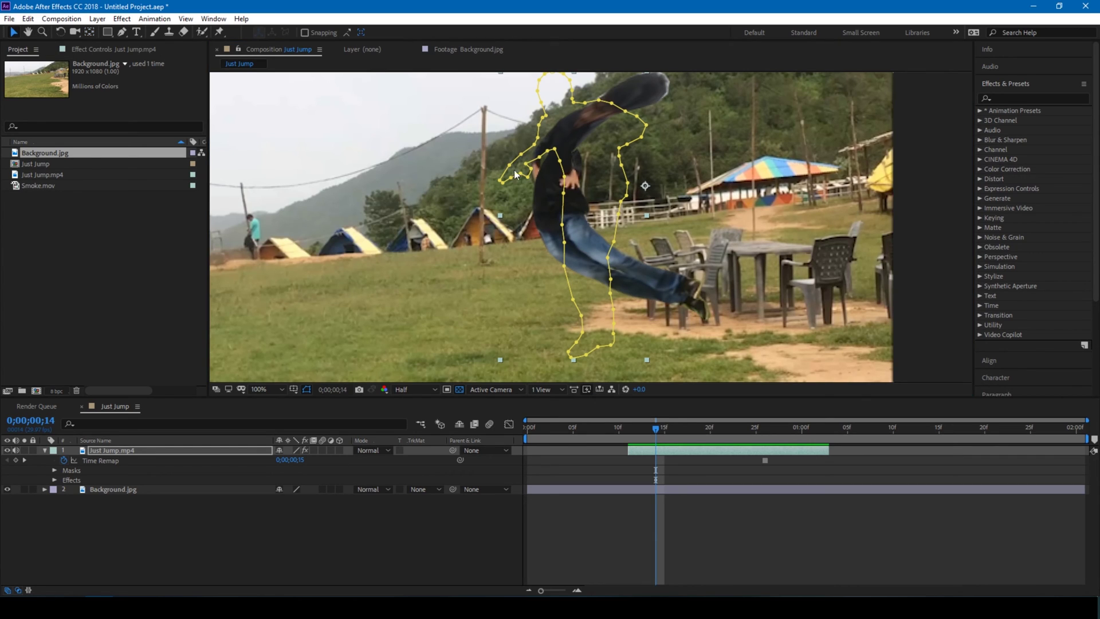
{"action": "left_click", "coordinate": [98, 449]}
{"action": "key", "text": "r"}
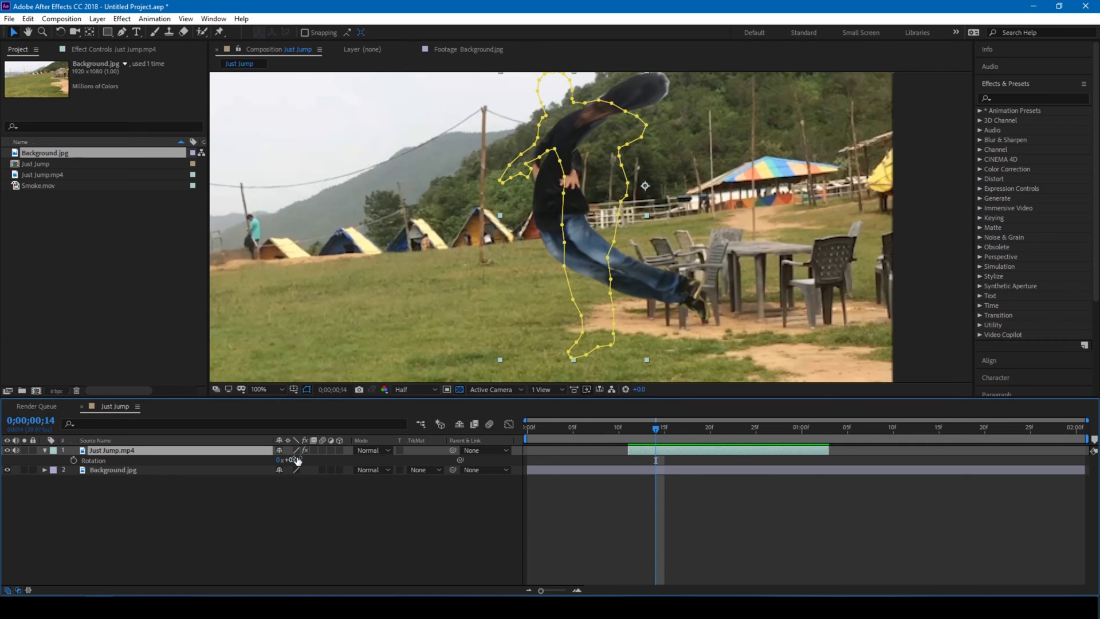
{"action": "mouse_move", "coordinate": [297, 460]}
{"action": "left_mouse_down"}
{"action": "mouse_move", "coordinate": [501, 460]}
{"action": "mouse_move", "coordinate": [292, 460]}
{"action": "mouse_move", "coordinate": [429, 458]}
{"action": "mouse_move", "coordinate": [474, 441]}
{"action": "mouse_move", "coordinate": [299, 469]}
{"action": "mouse_move", "coordinate": [310, 465]}
{"action": "left_mouse_up"}
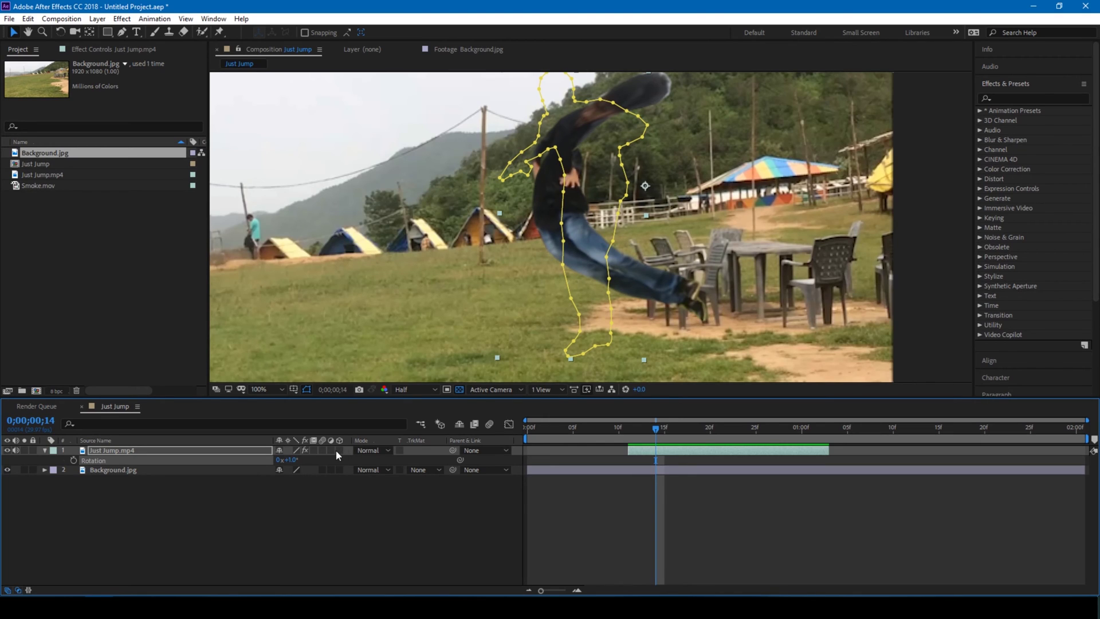
Step: Turn on the Just Jump.mp4 layer's 3D switch and rename the layer 'Portal'
{"action": "left_click", "coordinate": [197, 451]}
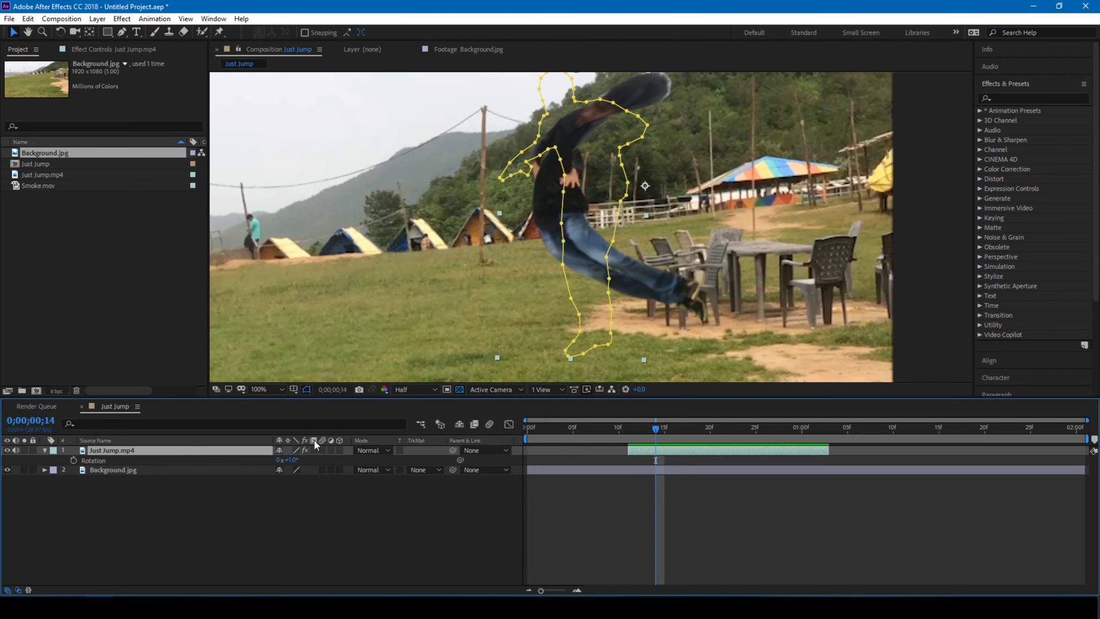
{"action": "left_click", "coordinate": [339, 450]}
{"action": "right_click", "coordinate": [126, 451]}
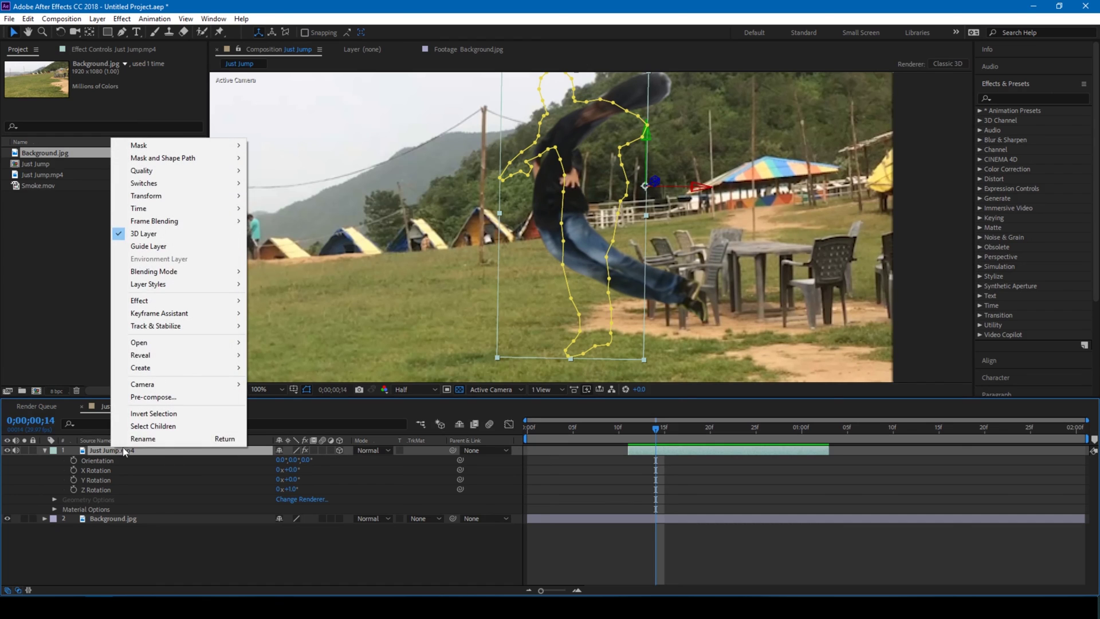
{"action": "left_click", "coordinate": [137, 438]}
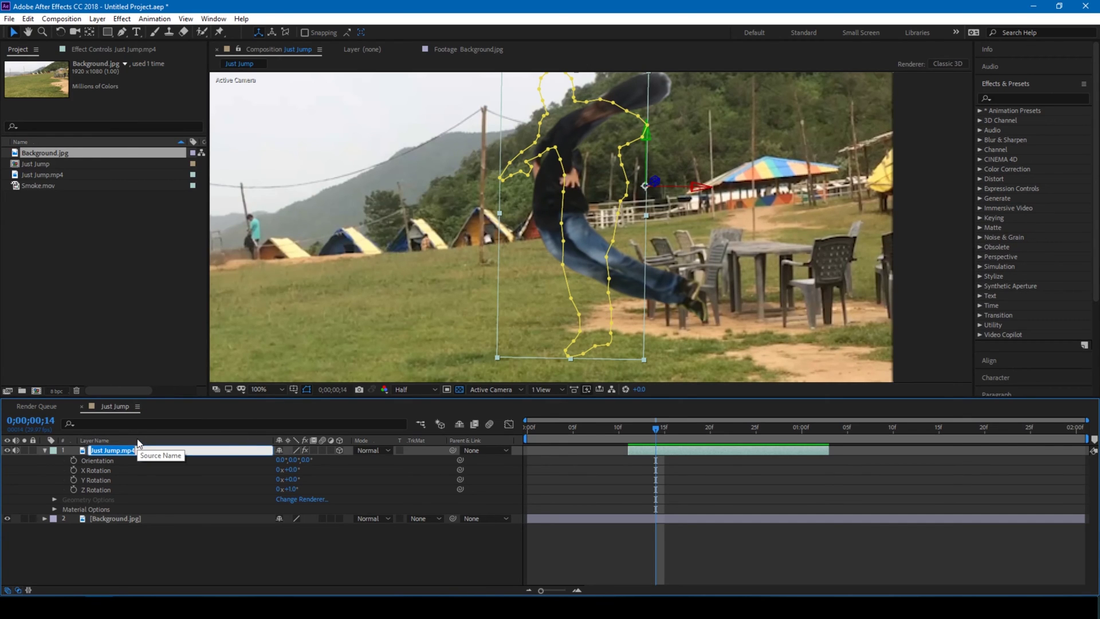
{"action": "type", "text": "PO"}
{"action": "type", "text": "ortal"}
{"action": "key", "text": "Return"}
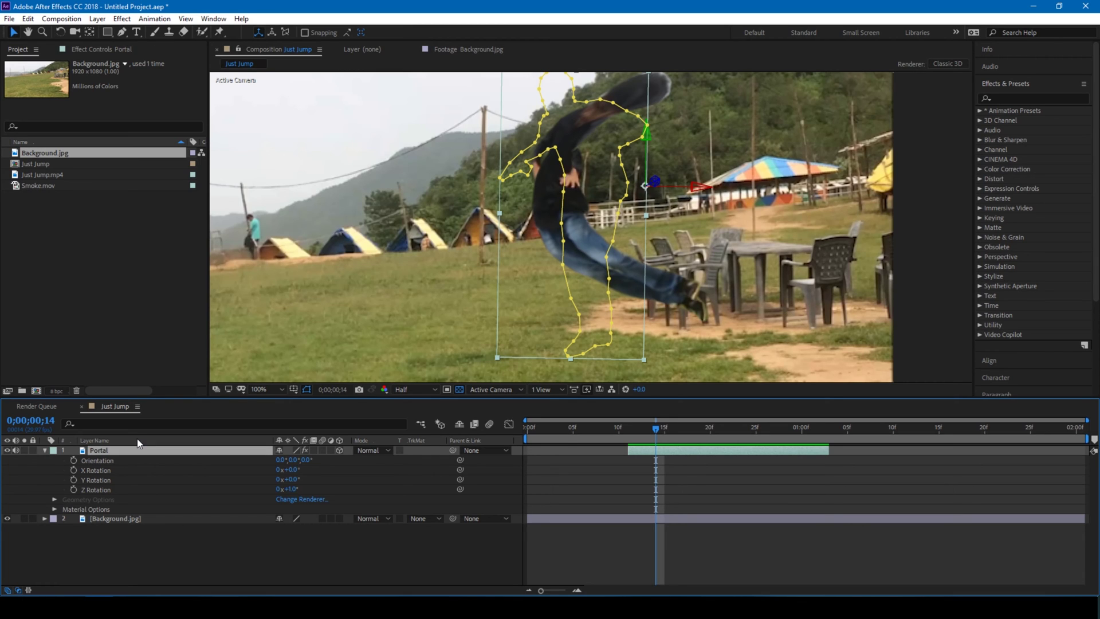
{"action": "left_click", "coordinate": [15, 32]}
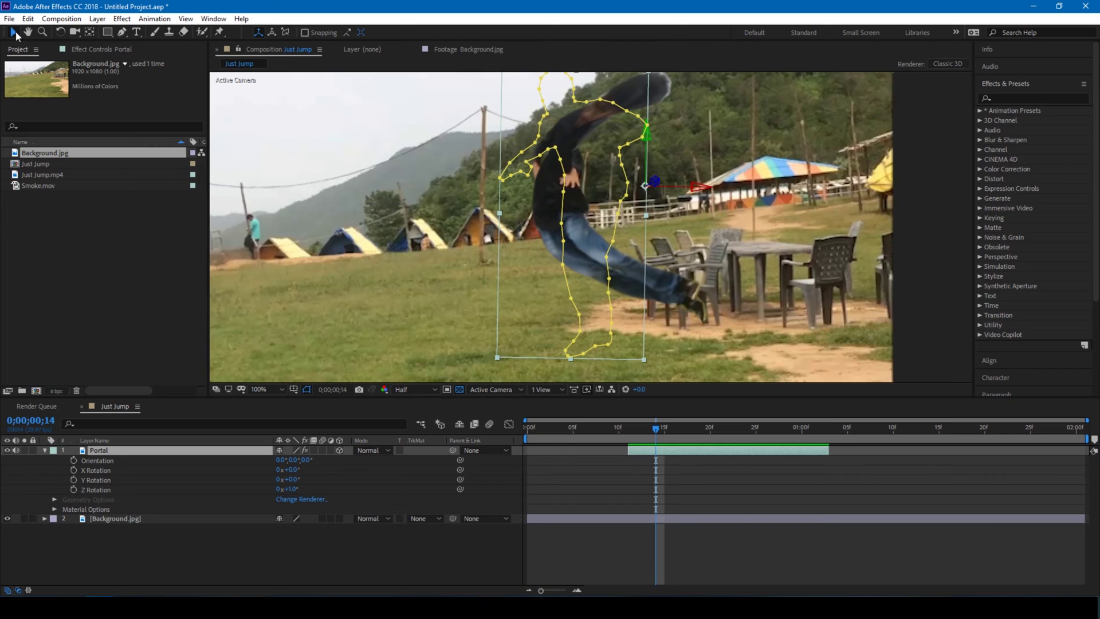
{"action": "left_click", "coordinate": [449, 220]}
{"action": "key", "text": "Page_Up"}
{"action": "key", "text": "Page_Up"}
{"action": "key", "text": "Page_Up"}
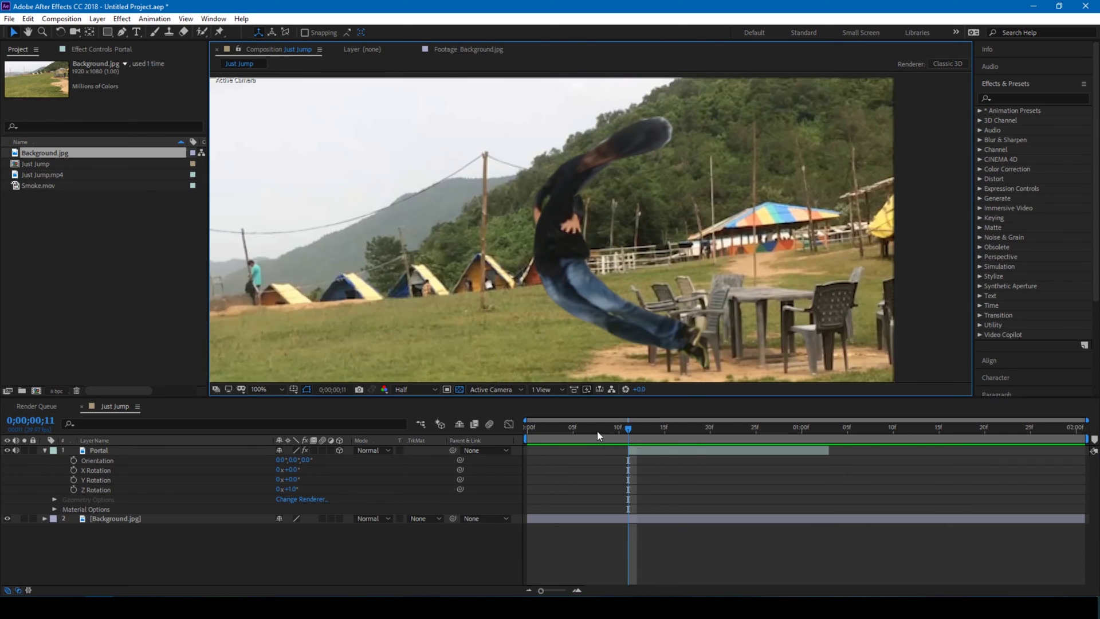
Step: Keyframe Portal's Z Rotation at 0;00;00;11, then set 6 revolutions at 0;00;01;02
{"action": "mouse_move", "coordinate": [630, 430]}
{"action": "left_mouse_down"}
{"action": "mouse_move", "coordinate": [705, 428]}
{"action": "mouse_move", "coordinate": [631, 429]}
{"action": "left_mouse_up"}
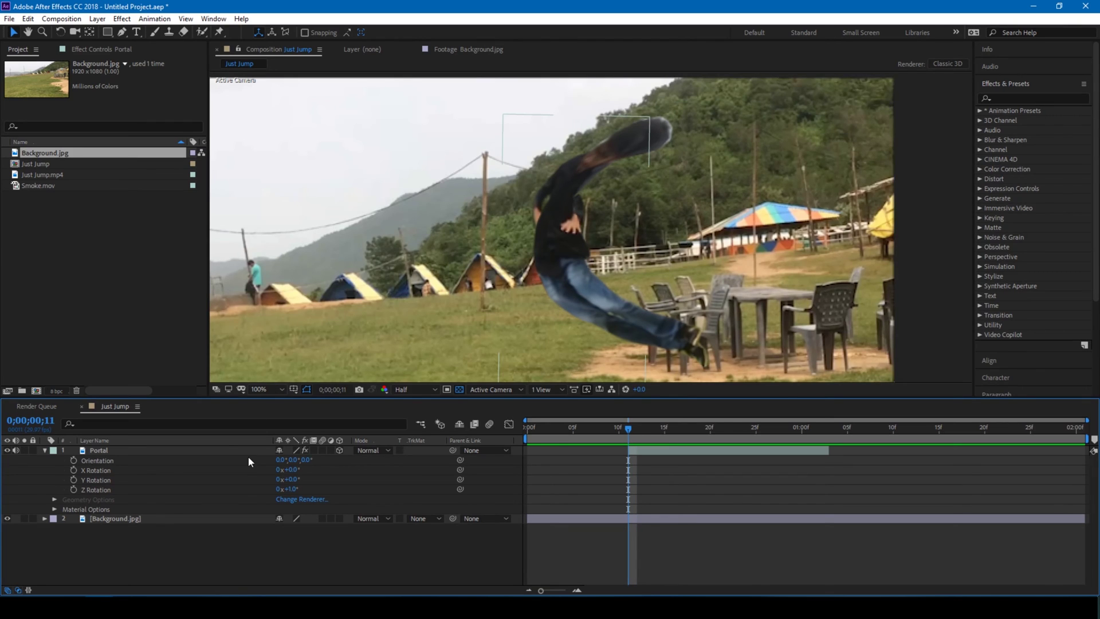
{"action": "left_click", "coordinate": [74, 490]}
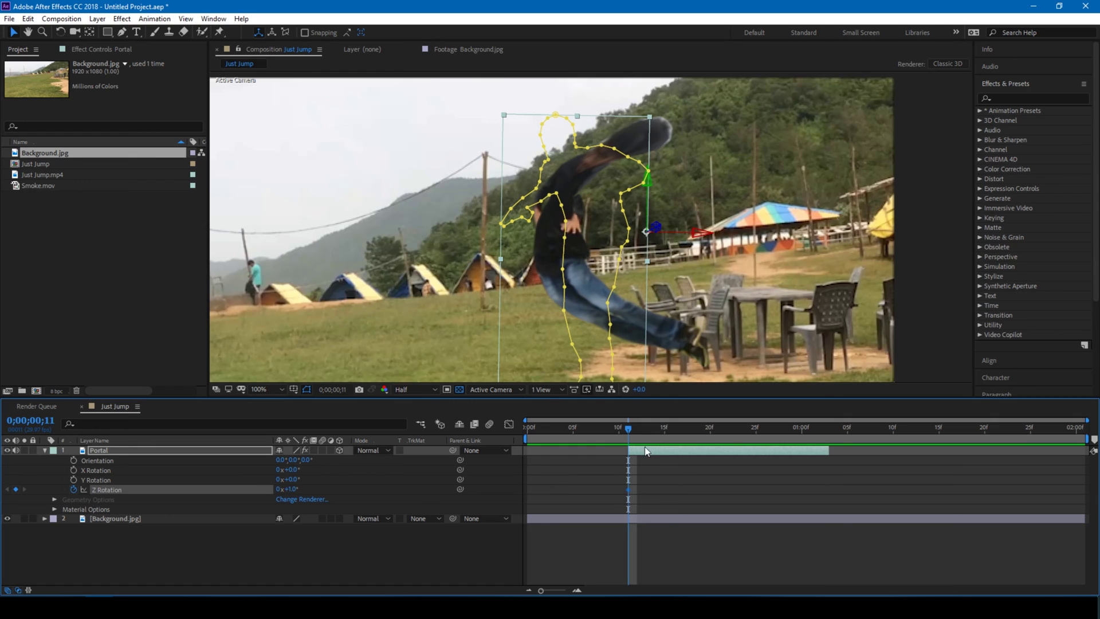
{"action": "left_click_drag", "start_coordinate": [628, 428], "coordinate": [823, 423]}
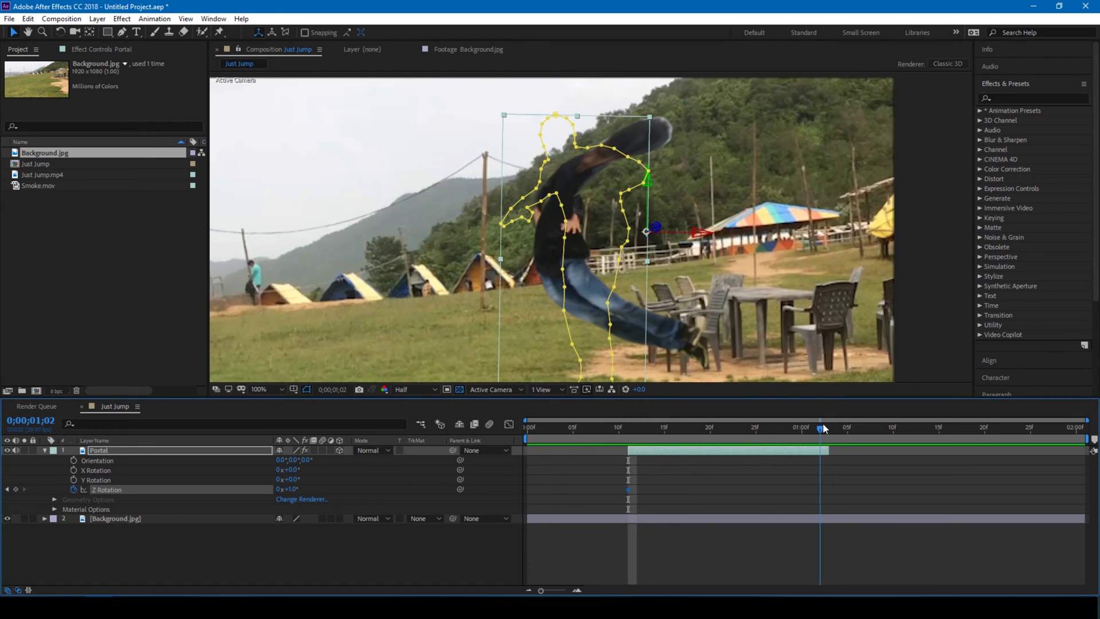
{"action": "left_click", "coordinate": [279, 488]}
{"action": "type", "text": "6"}
{"action": "key", "text": "Return"}
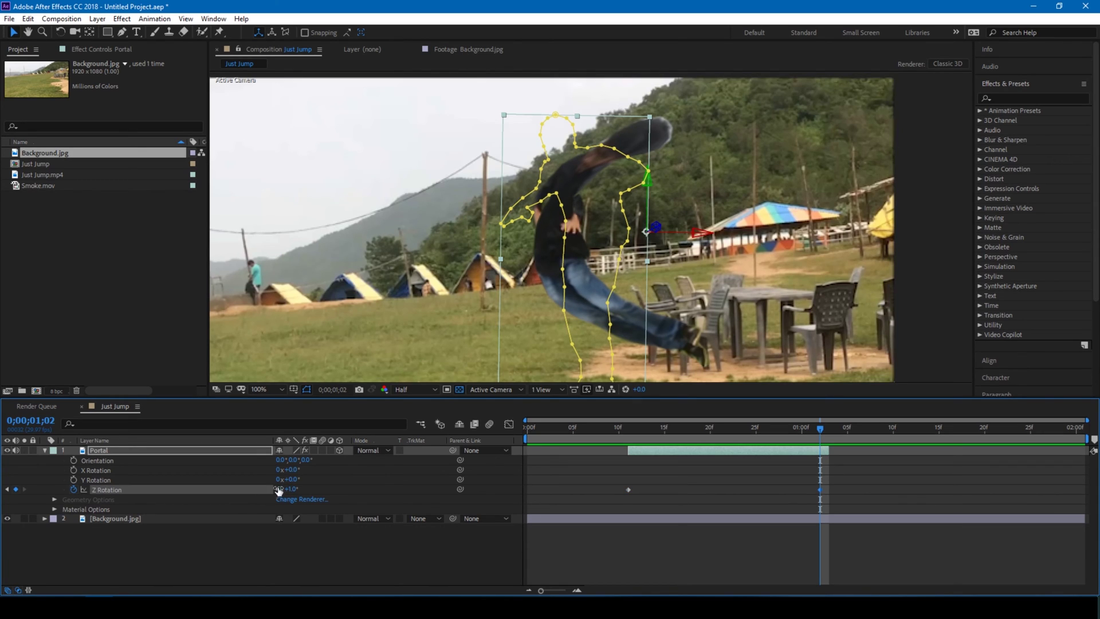
{"action": "left_click", "coordinate": [624, 433]}
{"action": "left_click", "coordinate": [915, 213]}
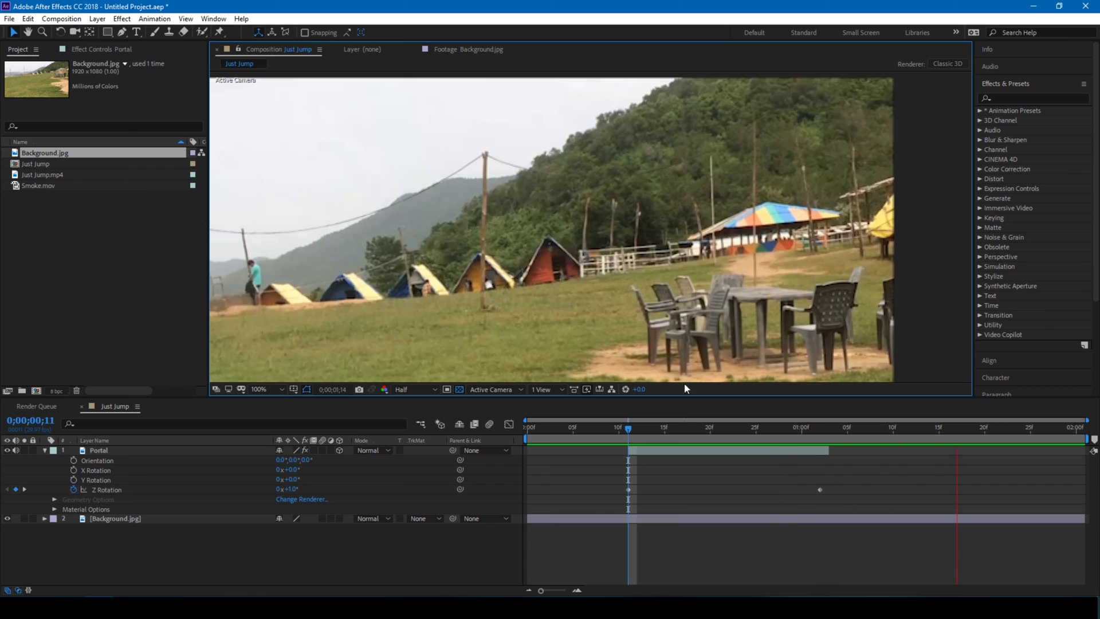
{"action": "left_click_drag", "start_coordinate": [629, 428], "coordinate": [654, 438]}
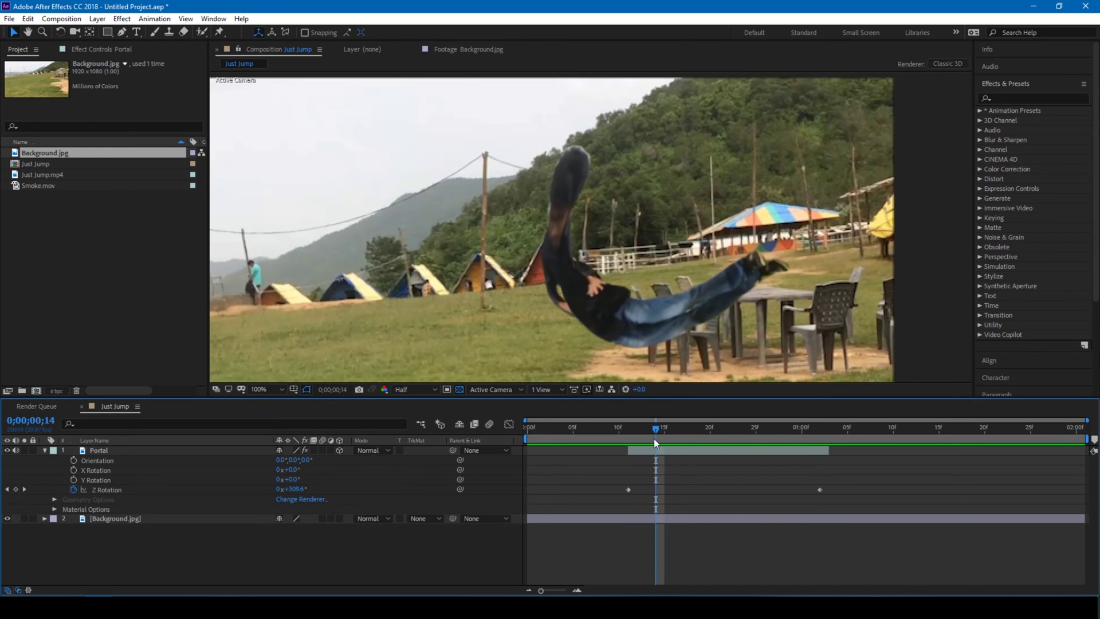
Step: Enable motion blur on the Portal layer and for the composition timeline
{"action": "left_click", "coordinate": [321, 451]}
{"action": "left_click", "coordinate": [138, 450]}
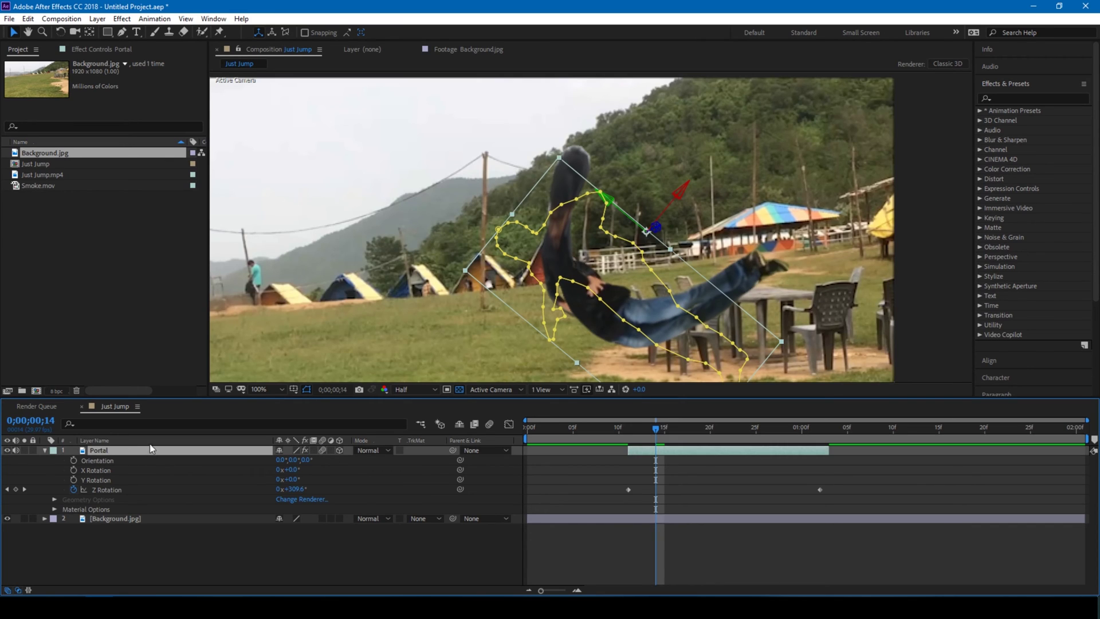
{"action": "left_click", "coordinate": [46, 450]}
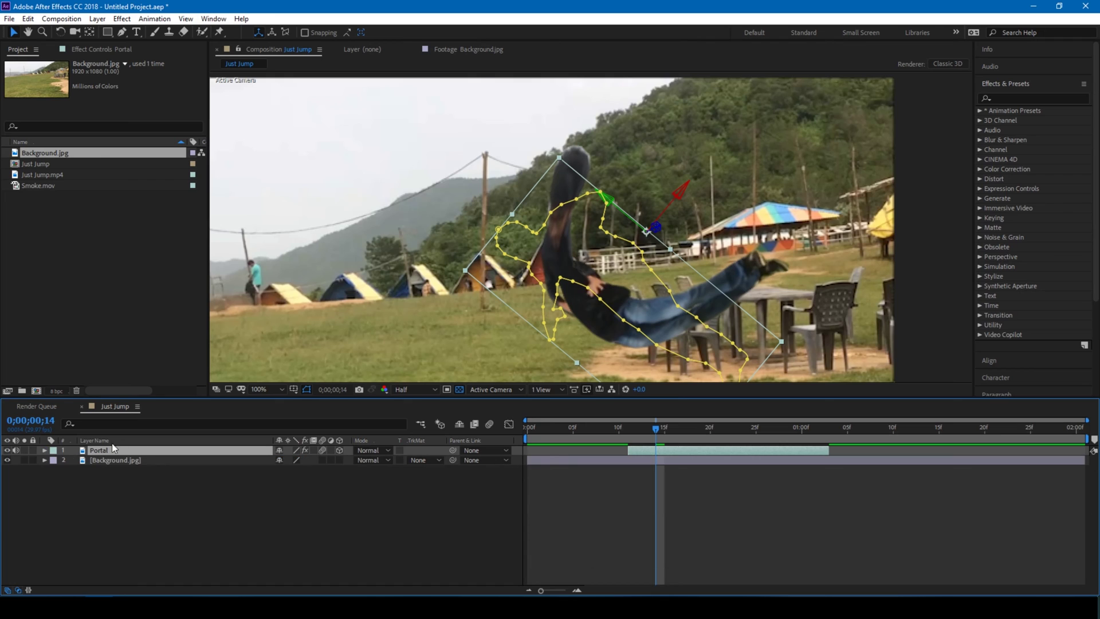
{"action": "left_click", "coordinate": [490, 425]}
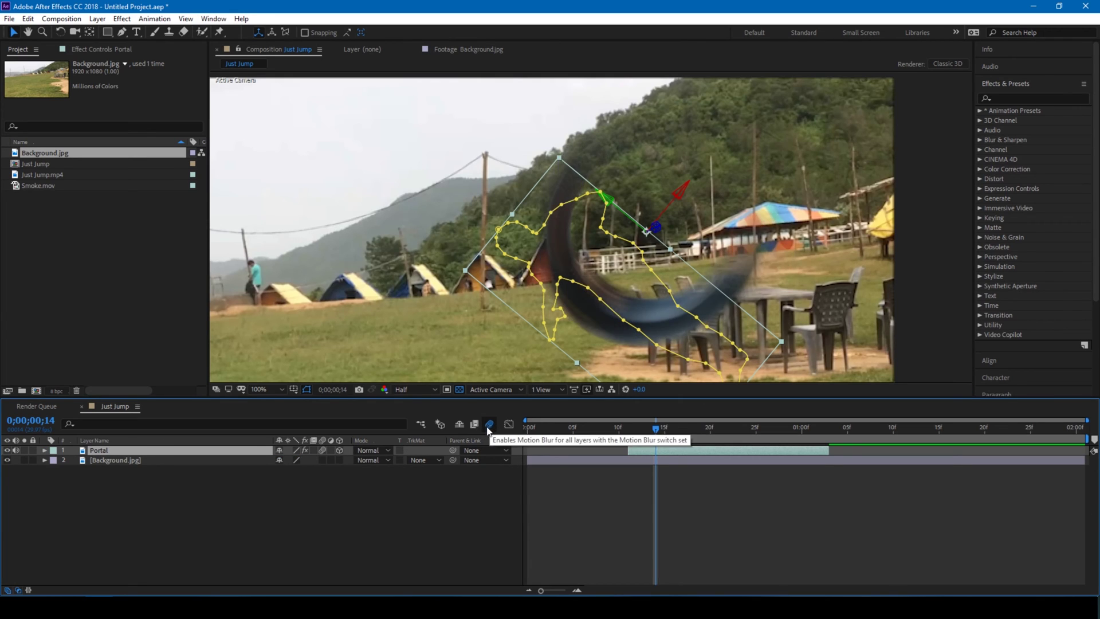
Step: Preview the blurred spin from frame 11, stopping at frame 17
{"action": "left_click", "coordinate": [627, 429]}
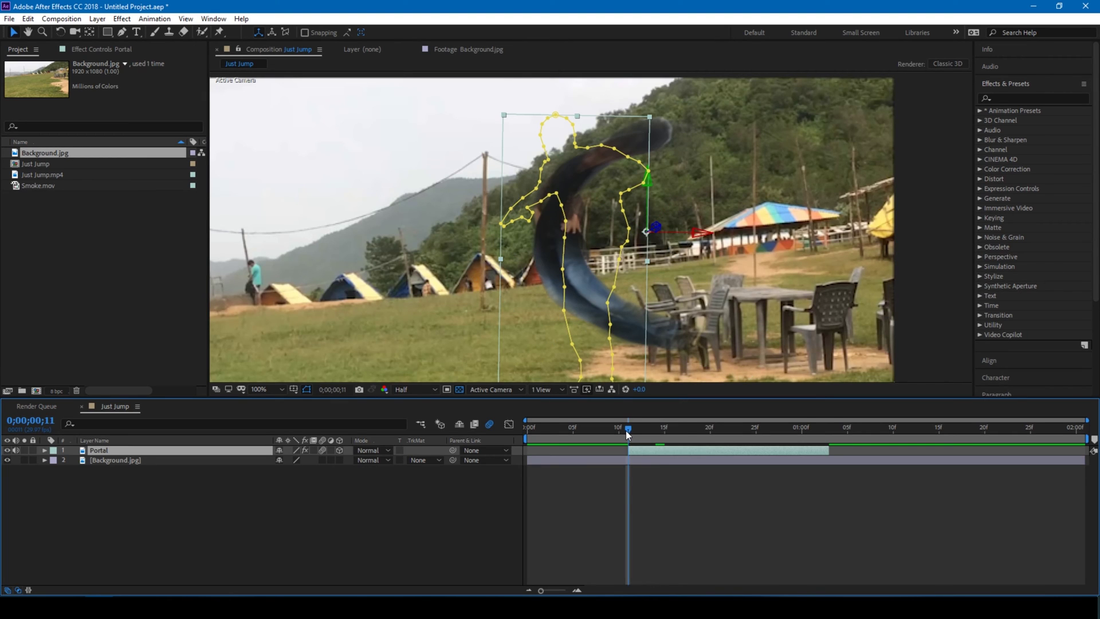
{"action": "left_click_drag", "start_coordinate": [626, 430], "coordinate": [664, 432]}
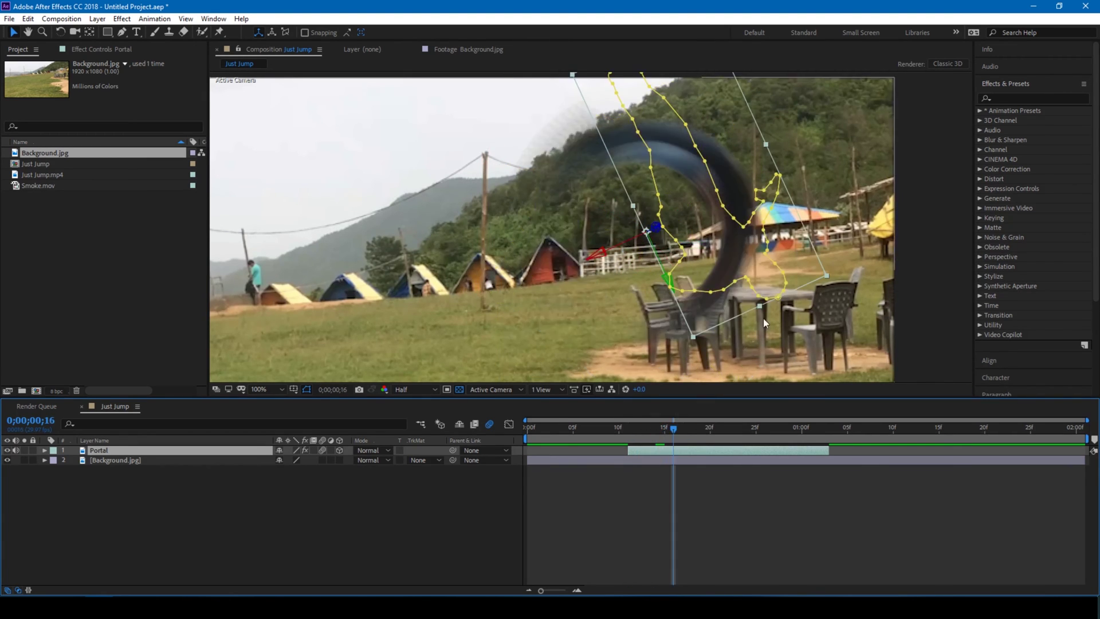
{"action": "scroll", "coordinate": [785, 295], "scroll_direction": "down", "scroll_amount": 4}
{"action": "scroll", "coordinate": [741, 282], "scroll_direction": "up", "scroll_amount": 2}
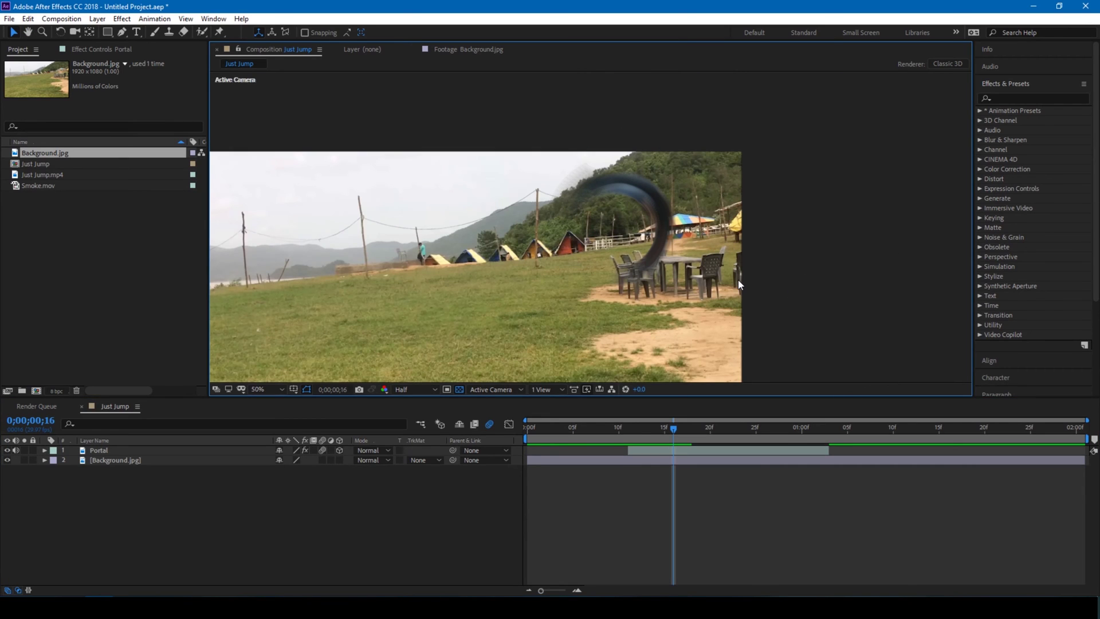
{"action": "key", "text": "space"}
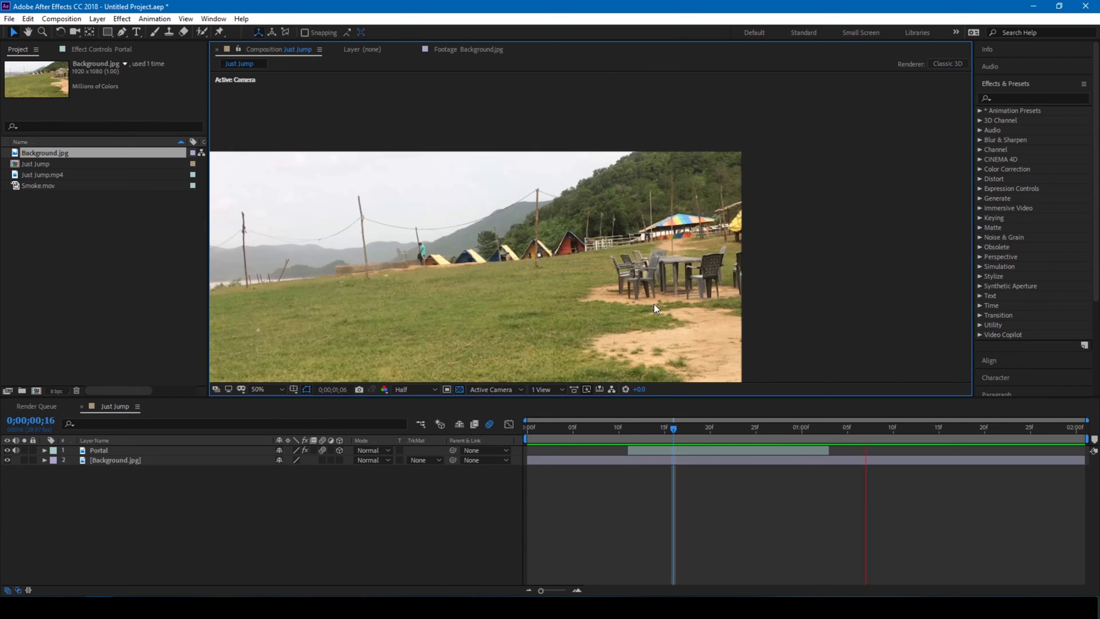
{"action": "mouse_move", "coordinate": [653, 431]}
{"action": "left_mouse_down"}
{"action": "mouse_move", "coordinate": [634, 431]}
{"action": "mouse_move", "coordinate": [764, 431]}
{"action": "mouse_move", "coordinate": [637, 435]}
{"action": "left_mouse_up"}
Step: Duplicate the Portal layer at frame 12 to create Portal 2
{"action": "left_click", "coordinate": [645, 448]}
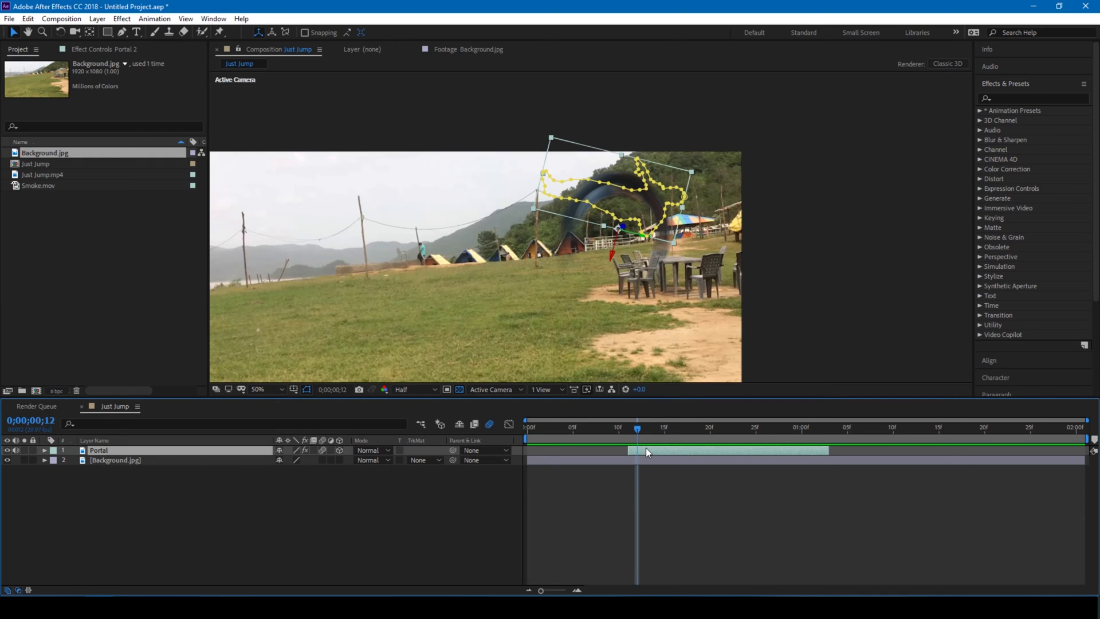
{"action": "key", "text": "ctrl+d"}
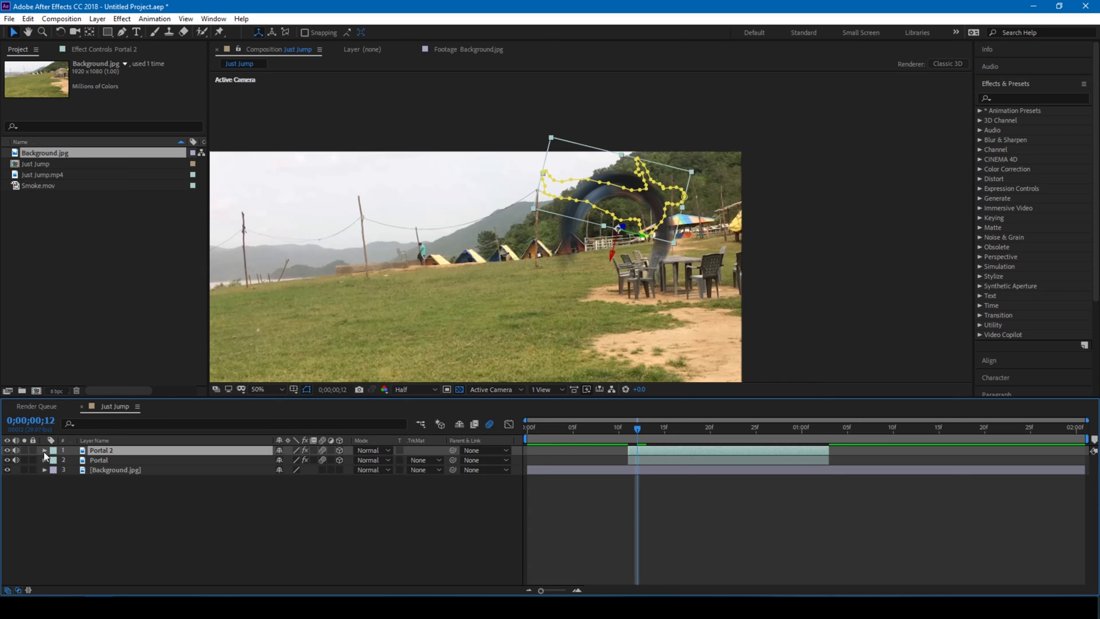
{"action": "key", "text": "r"}
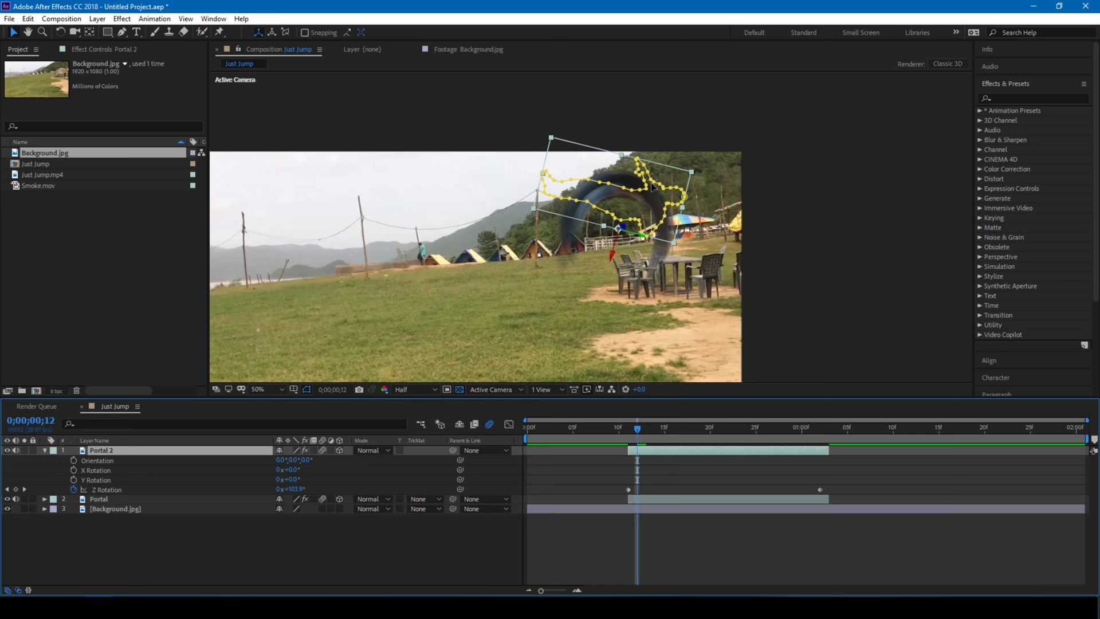
Step: Tilt Portal 2 to Y Rotation 140° and X Rotation -17°
{"action": "scroll", "coordinate": [662, 177], "scroll_direction": "up", "scroll_amount": 2}
{"action": "left_click_drag", "start_coordinate": [290, 479], "coordinate": [339, 472]}
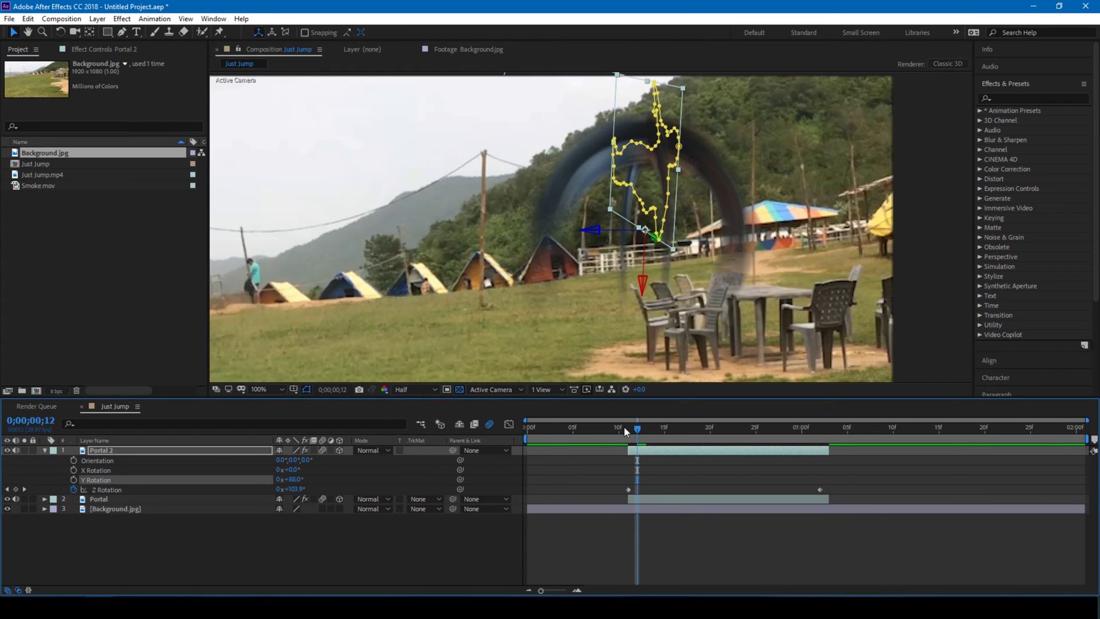
{"action": "left_click_drag", "start_coordinate": [627, 430], "coordinate": [701, 431]}
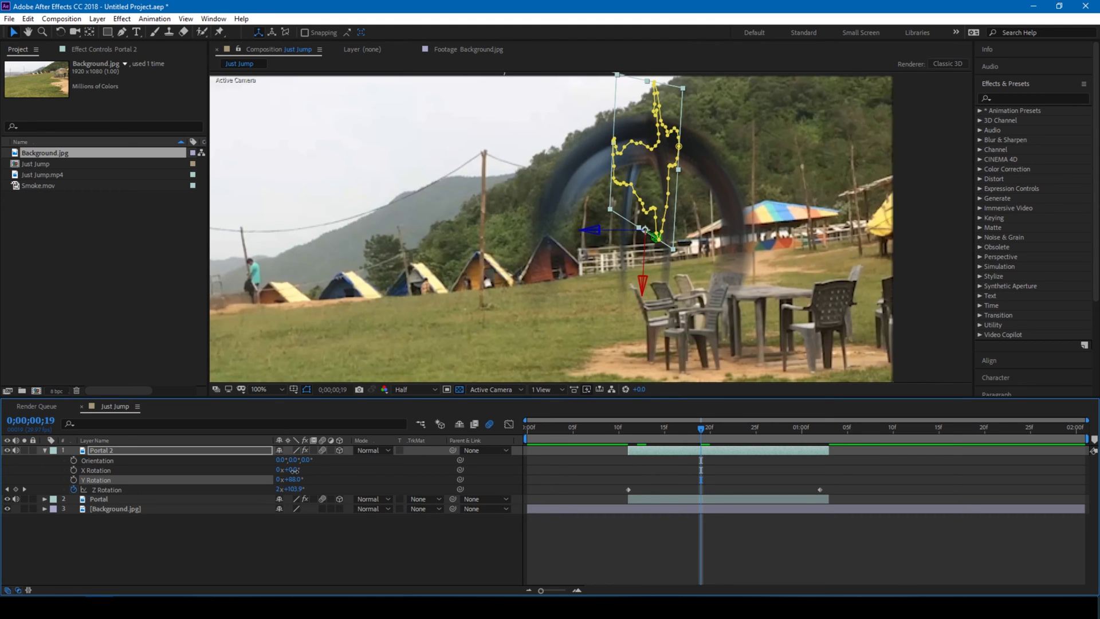
{"action": "left_click_drag", "start_coordinate": [293, 471], "coordinate": [324, 476]}
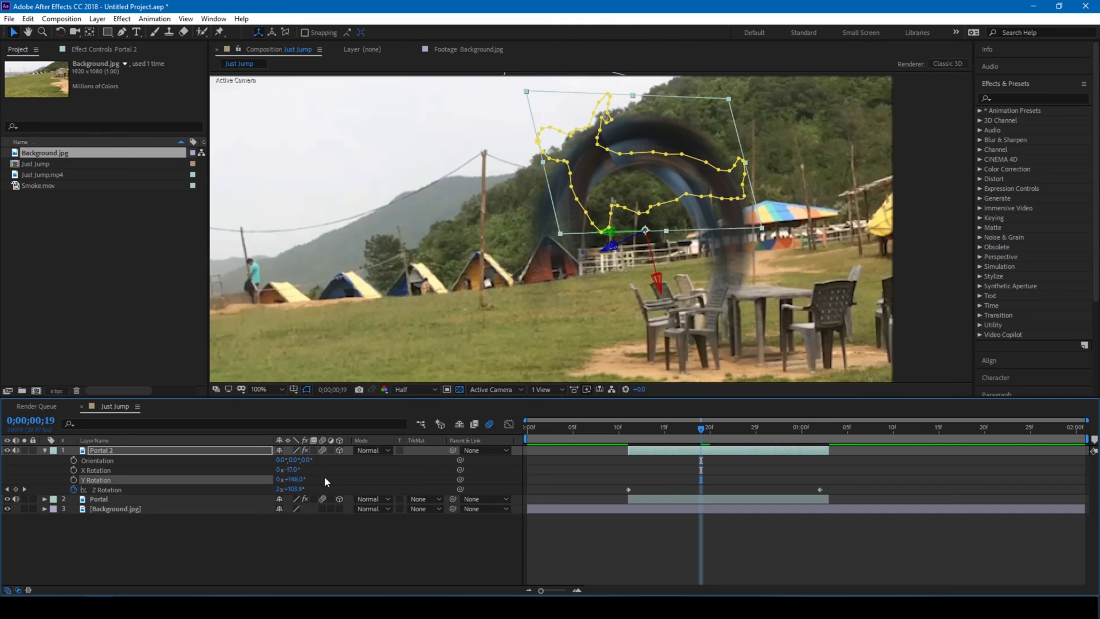
{"action": "left_click", "coordinate": [726, 453]}
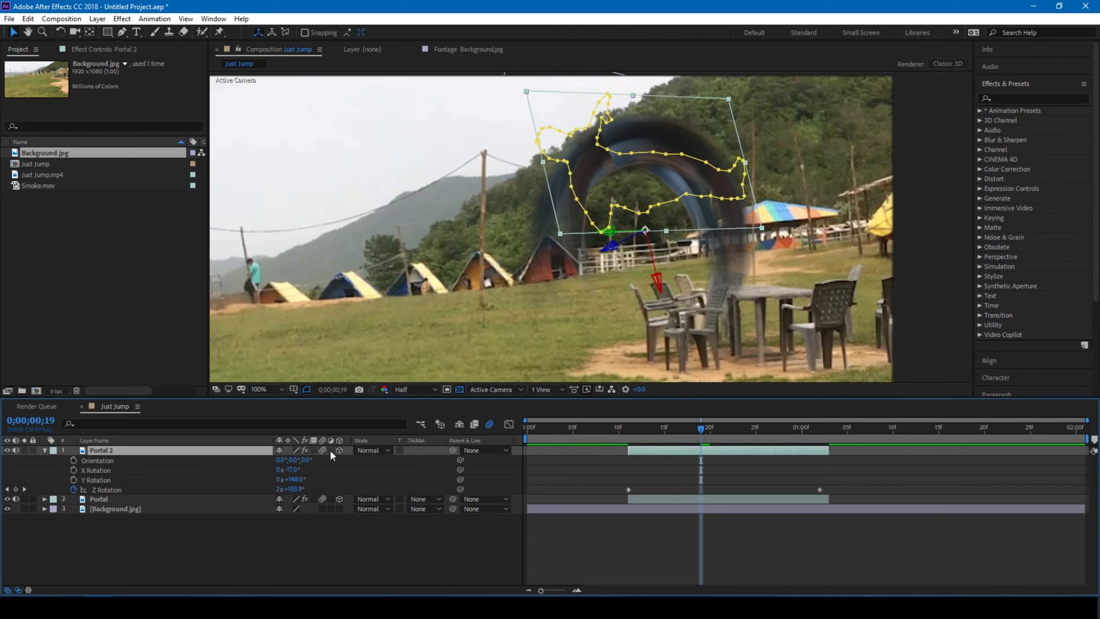
Step: Duplicate Portal 2 into Portal 3 and reveal its modified properties
{"action": "key", "text": "ctrl+d"}
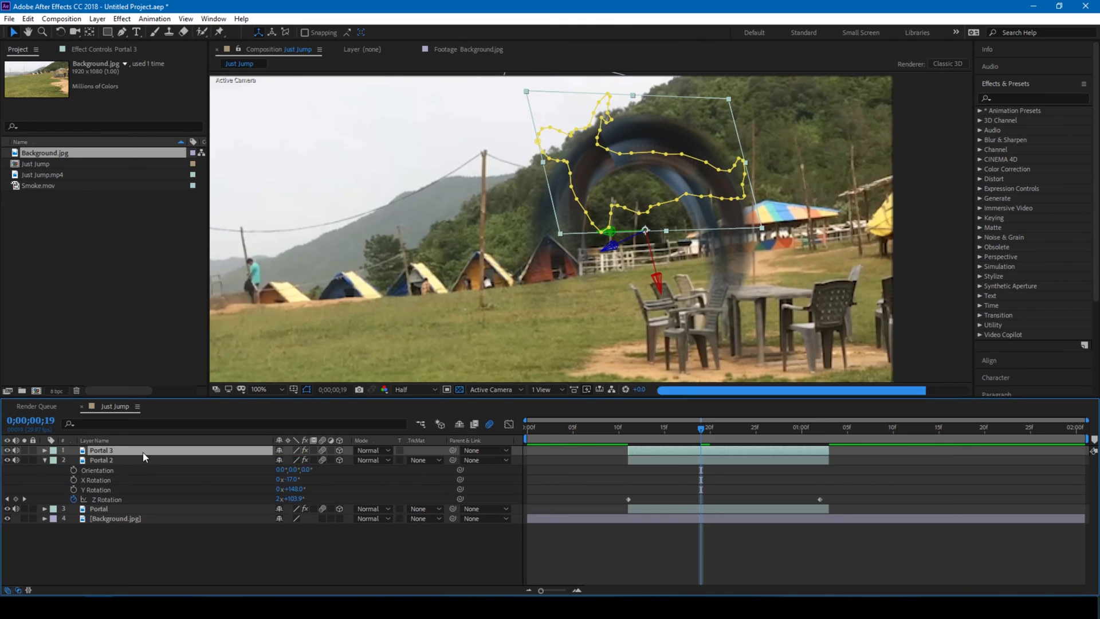
{"action": "left_click", "coordinate": [46, 451]}
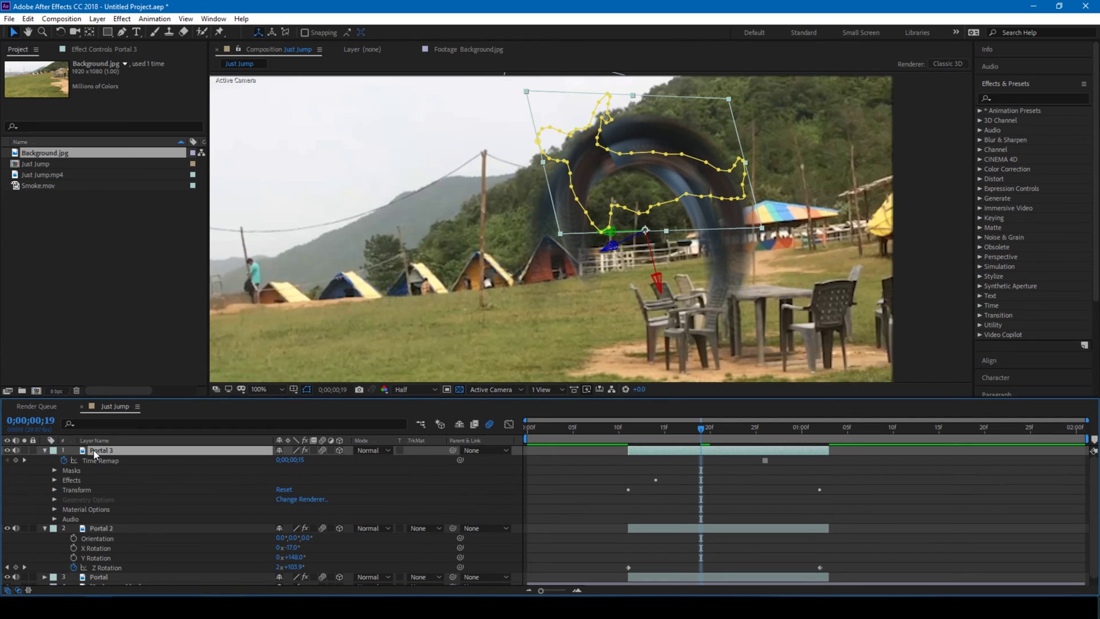
{"action": "key", "text": "u"}
{"action": "key", "text": "u"}
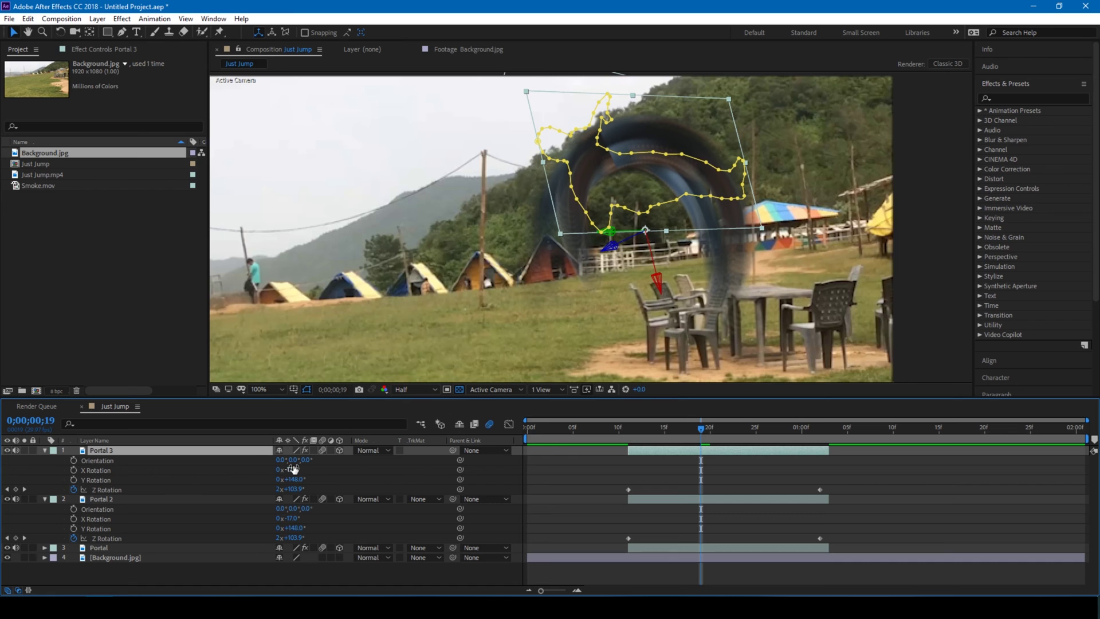
Step: Rotate Portal 3 to X Rotation -145° and Y Rotation 287°
{"action": "mouse_move", "coordinate": [292, 479]}
{"action": "left_mouse_down"}
{"action": "mouse_move", "coordinate": [325, 480]}
{"action": "mouse_move", "coordinate": [302, 479]}
{"action": "left_mouse_up"}
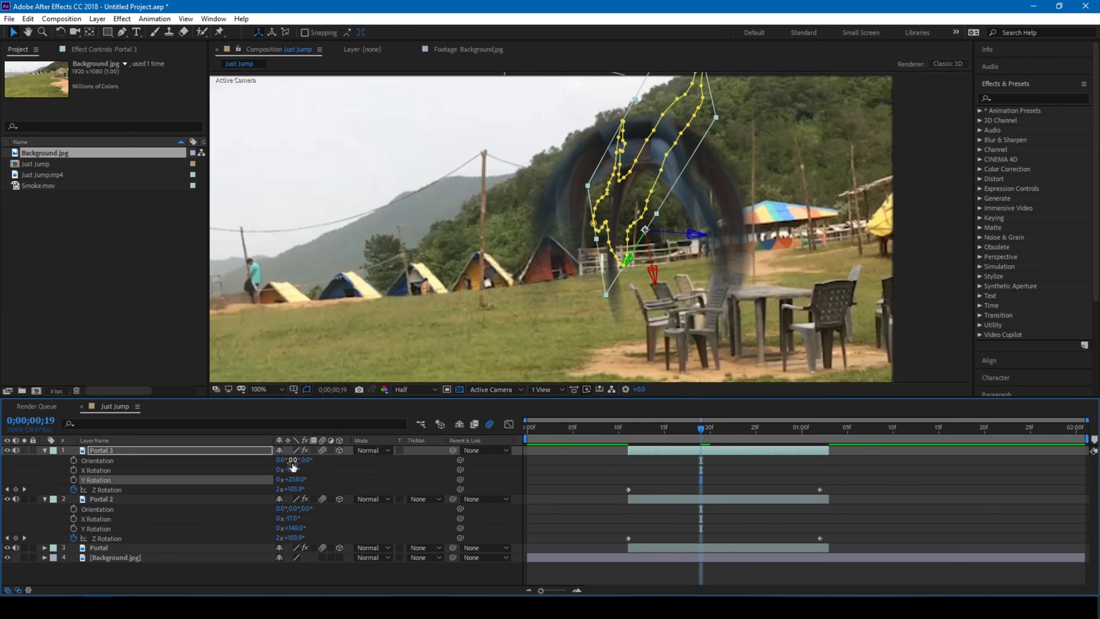
{"action": "left_click_drag", "start_coordinate": [292, 469], "coordinate": [222, 474]}
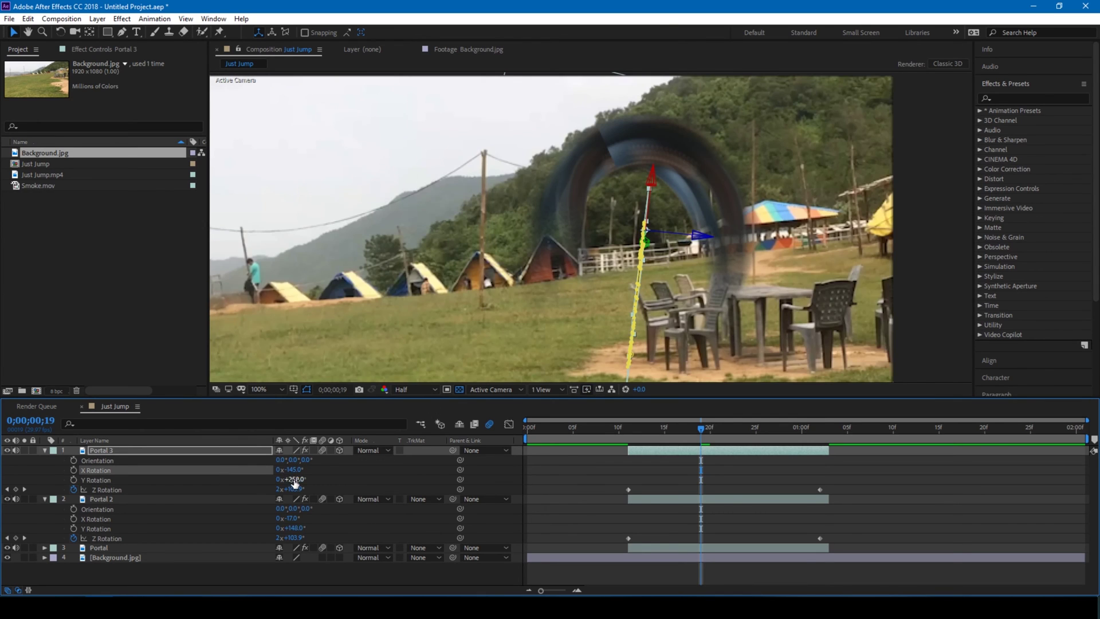
{"action": "left_click_drag", "start_coordinate": [291, 479], "coordinate": [314, 485]}
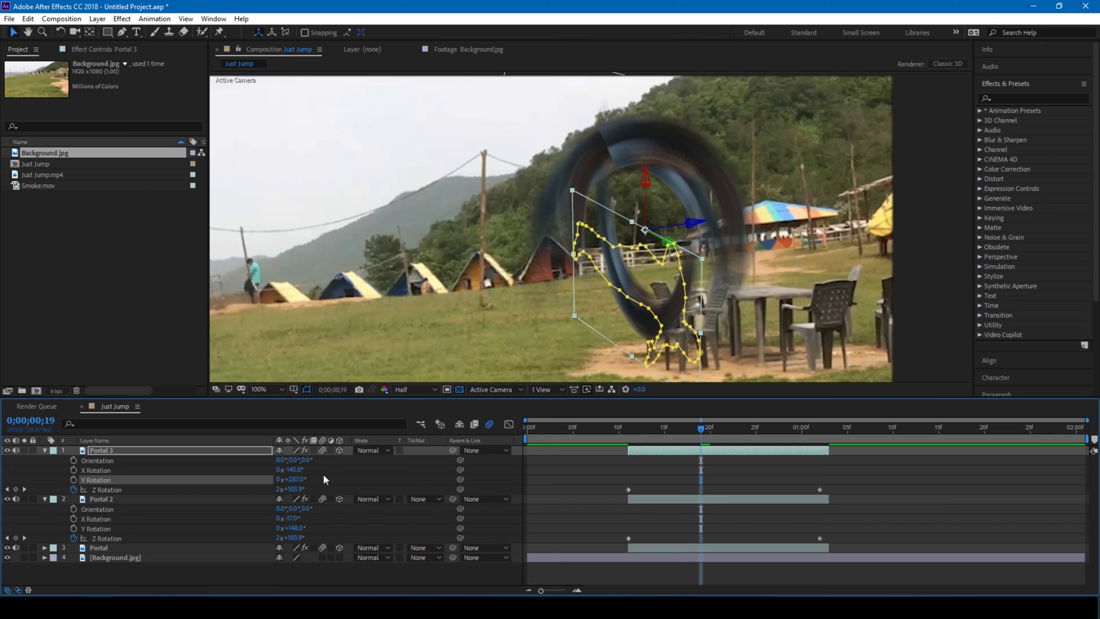
{"action": "left_click_drag", "start_coordinate": [628, 433], "coordinate": [664, 432]}
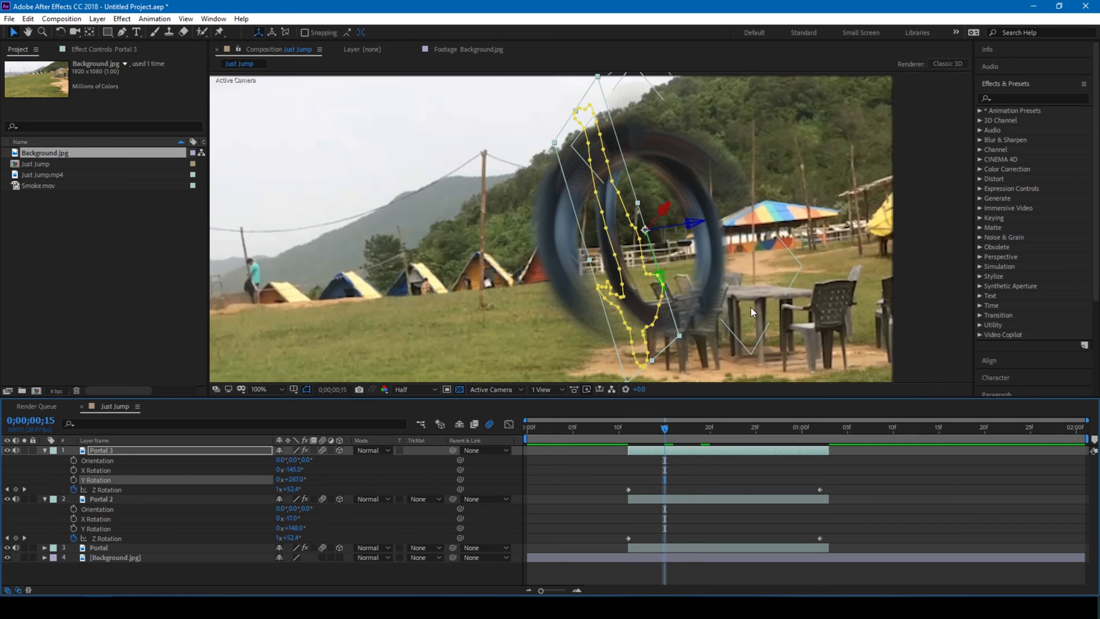
{"action": "scroll", "coordinate": [750, 307], "scroll_direction": "down", "scroll_amount": 2}
Step: Duplicate Portal 3 into Portal 4 and turn its Y Rotation to 1x+4.0°
{"action": "left_click", "coordinate": [803, 280]}
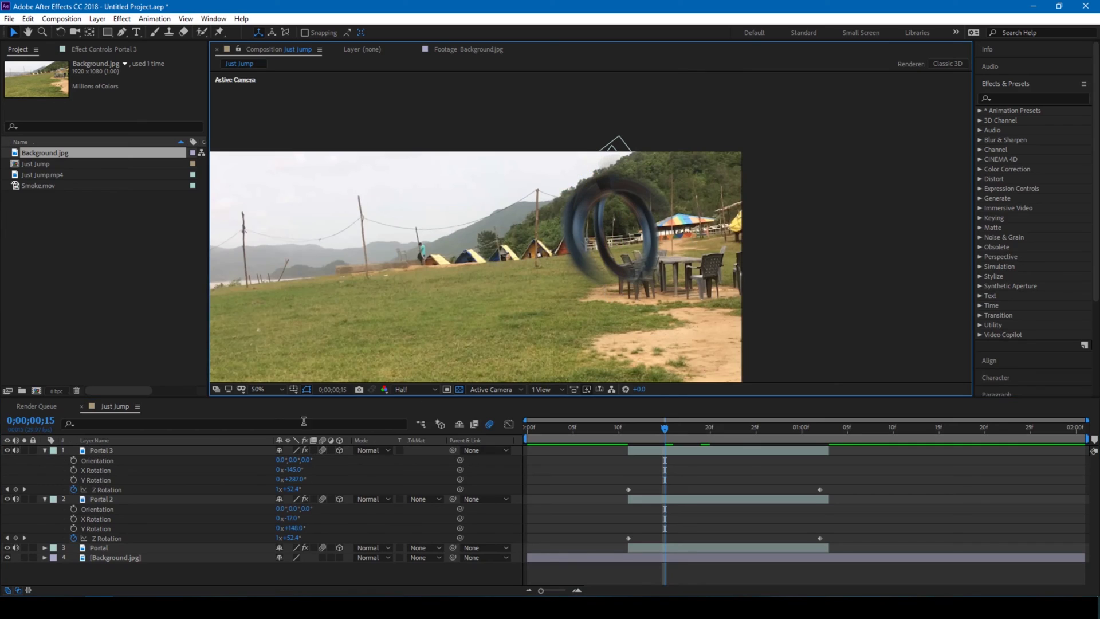
{"action": "left_click", "coordinate": [108, 450]}
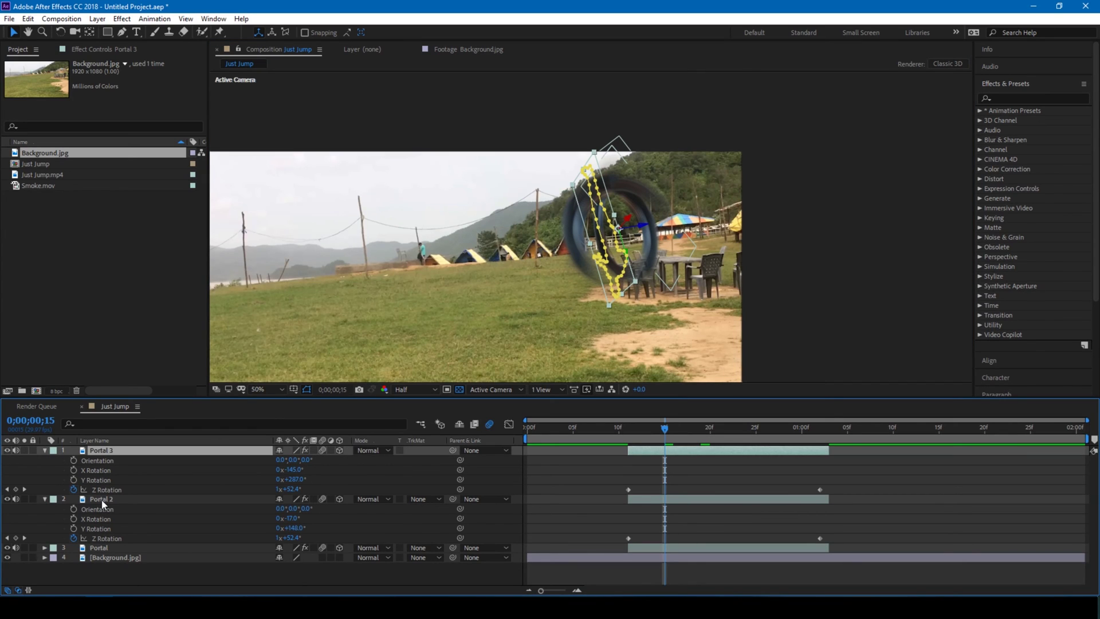
{"action": "key", "text": "ctrl+d"}
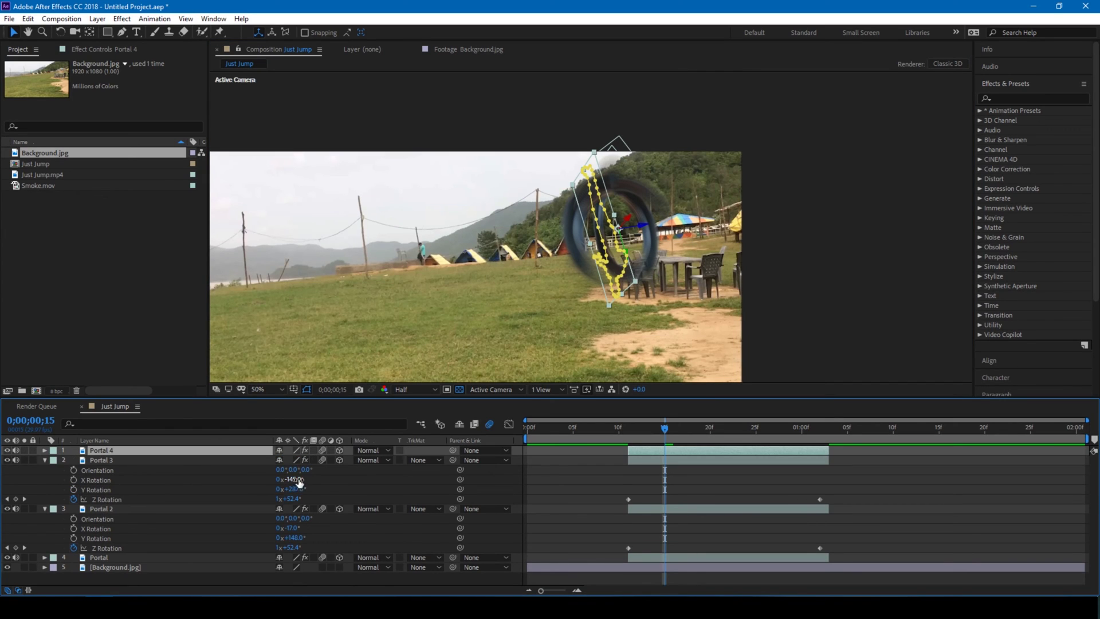
{"action": "key", "text": "r"}
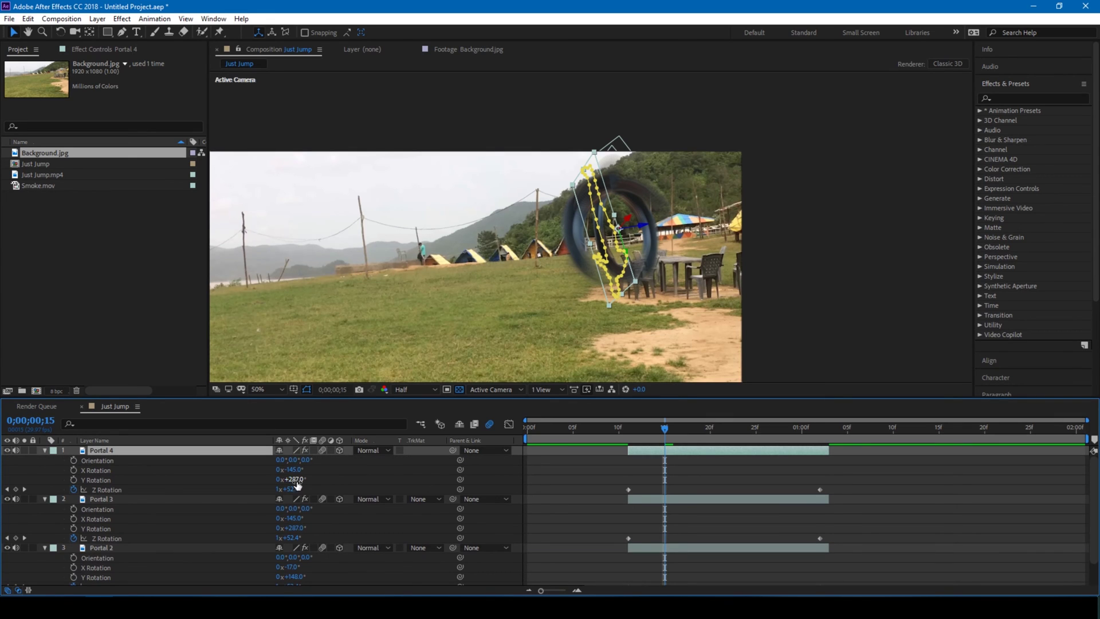
{"action": "left_click_drag", "start_coordinate": [292, 480], "coordinate": [339, 480]}
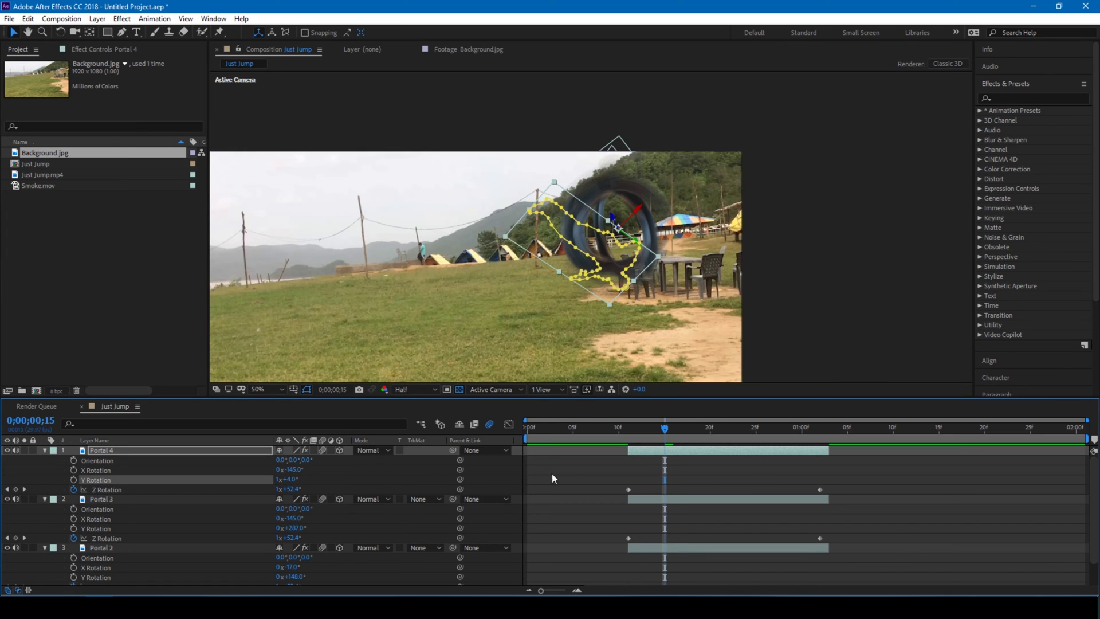
Step: Preview the four spinning portal rings from frame 10, then check frame 12
{"action": "left_click", "coordinate": [618, 429]}
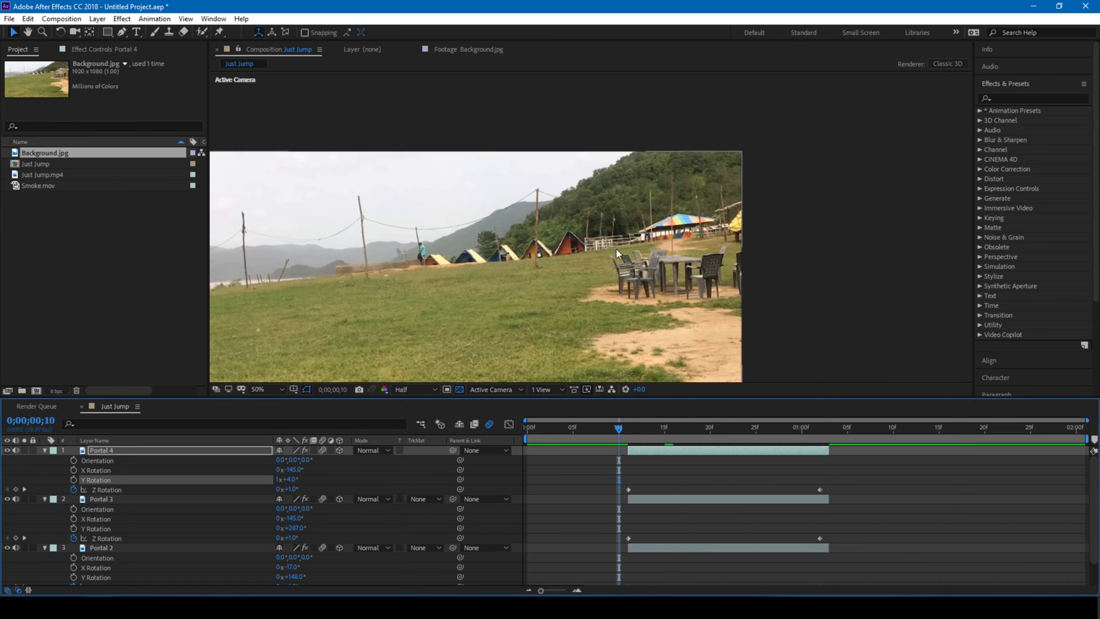
{"action": "key", "text": "space"}
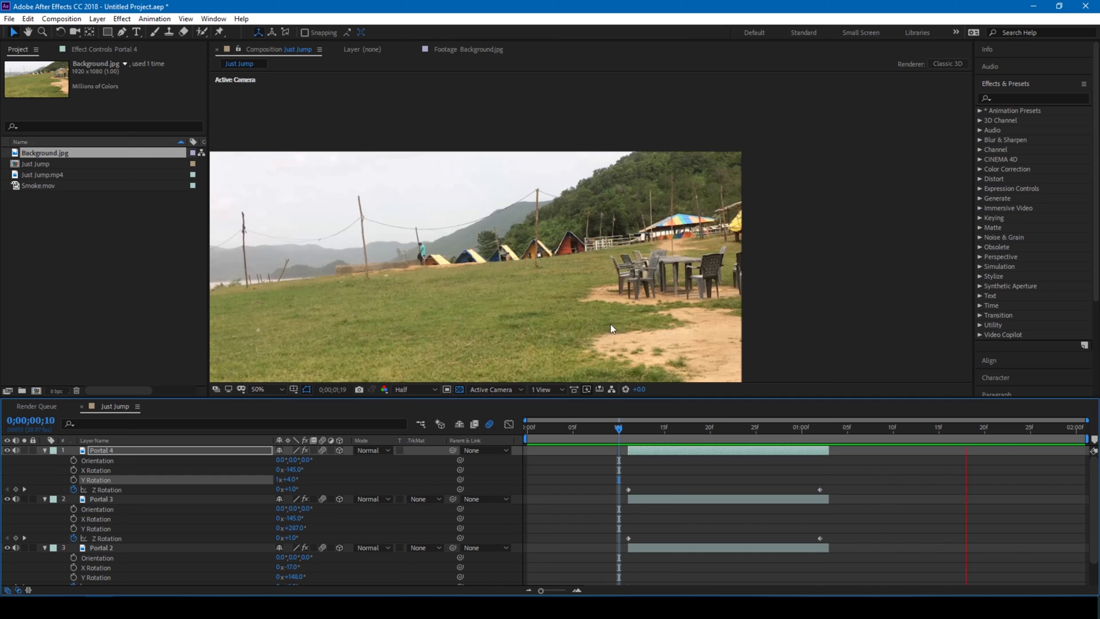
{"action": "key", "text": "space"}
{"action": "left_click", "coordinate": [620, 431]}
{"action": "left_click_drag", "start_coordinate": [619, 431], "coordinate": [682, 430]}
{"action": "left_click", "coordinate": [791, 299]}
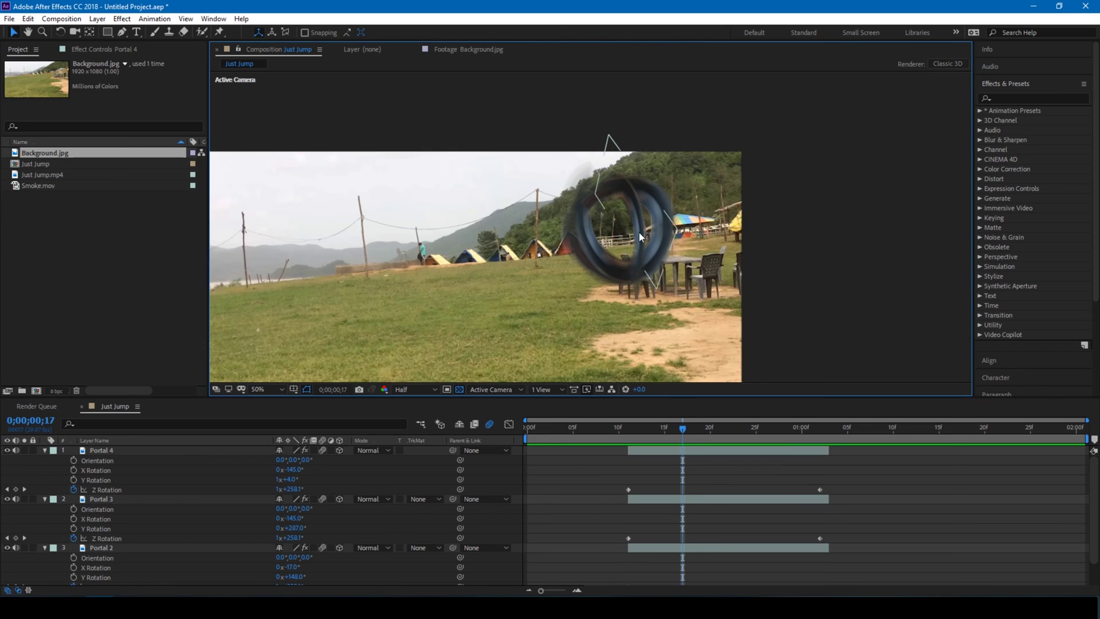
{"action": "left_click", "coordinate": [45, 450]}
Step: Select Portal through Portal 4 together and set their Scale to 105%
{"action": "left_click", "coordinate": [45, 460]}
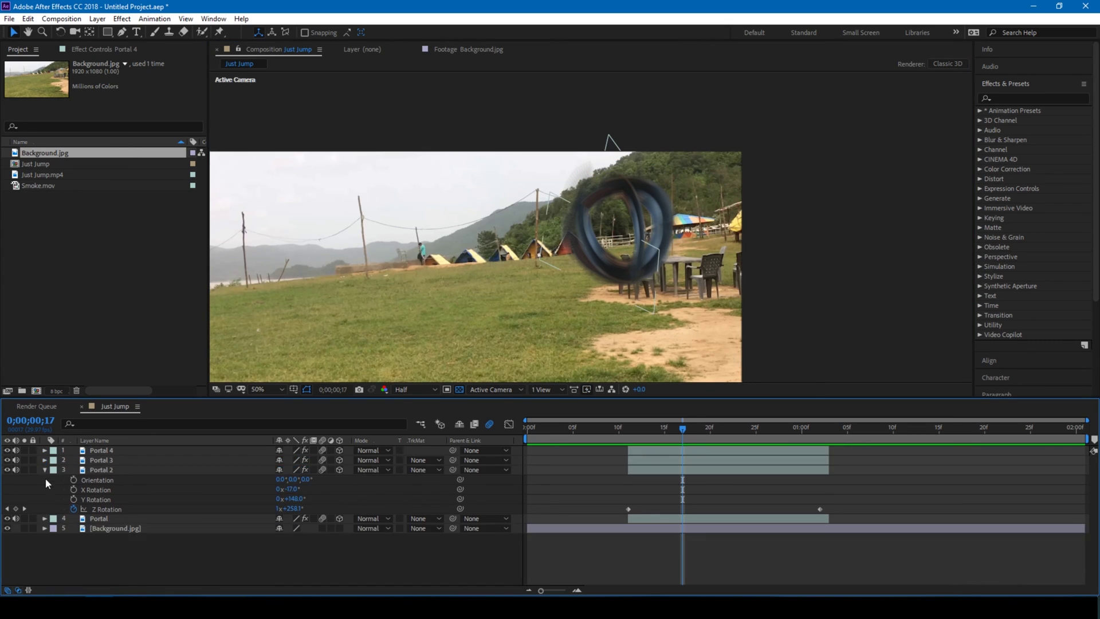
{"action": "left_click", "coordinate": [44, 470]}
{"action": "left_click", "coordinate": [105, 479]}
{"action": "left_click", "coordinate": [106, 450], "text": "shift"}
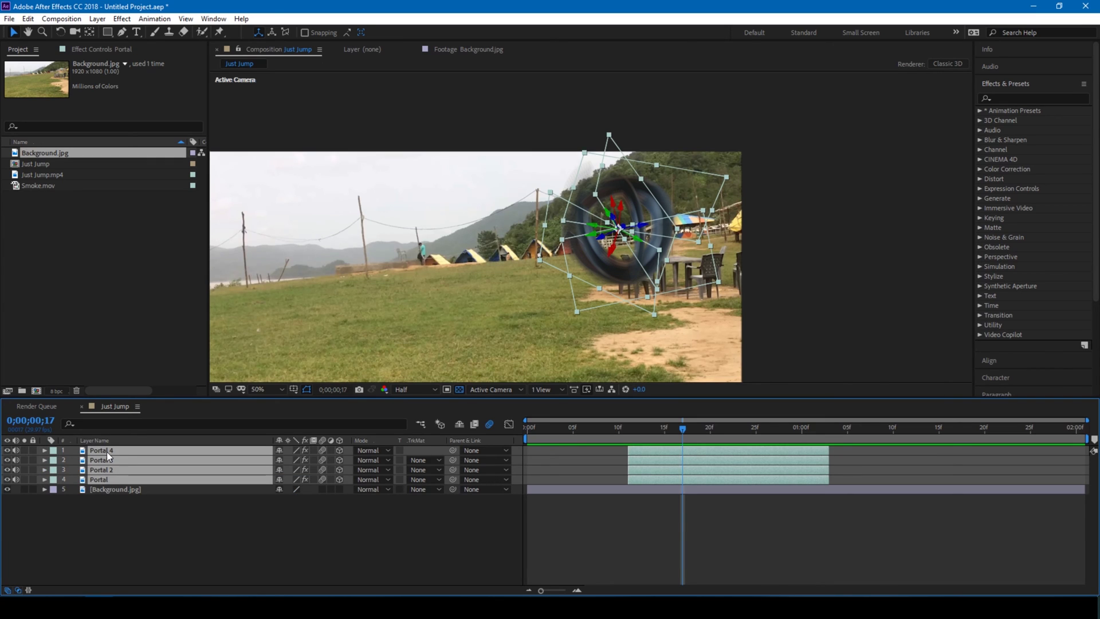
{"action": "key", "text": "s"}
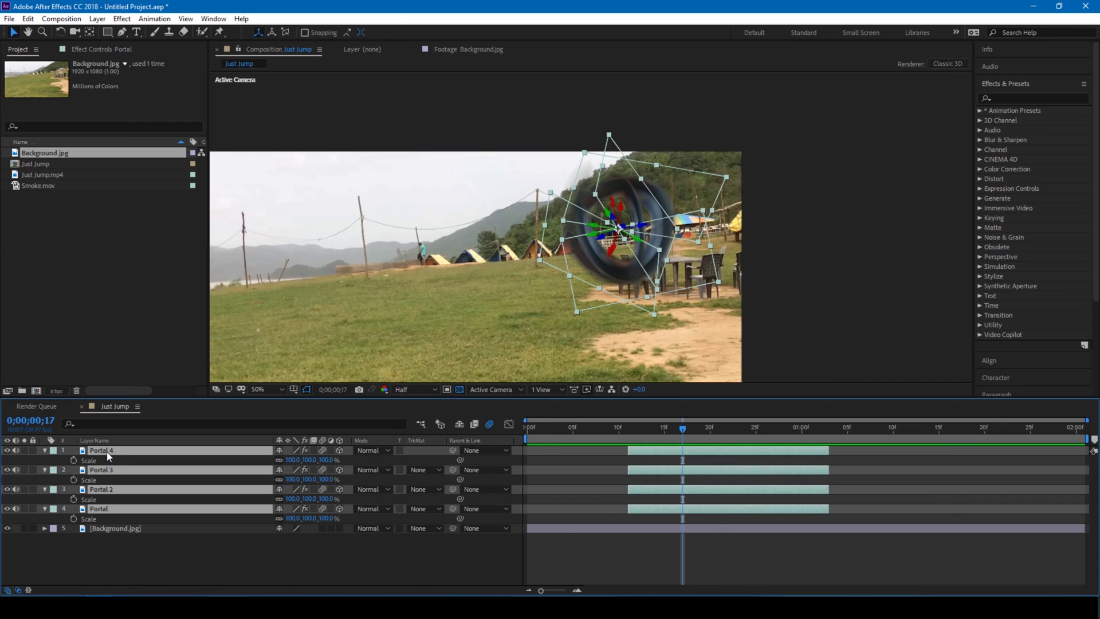
{"action": "left_click", "coordinate": [328, 460]}
{"action": "key", "text": "Return"}
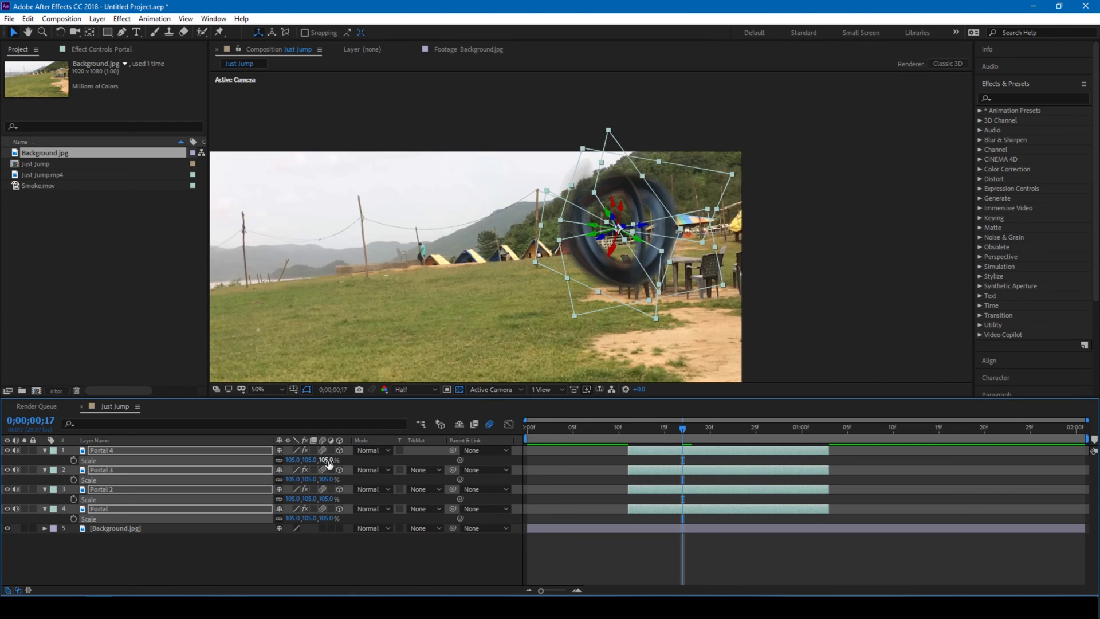
{"action": "left_click", "coordinate": [772, 249]}
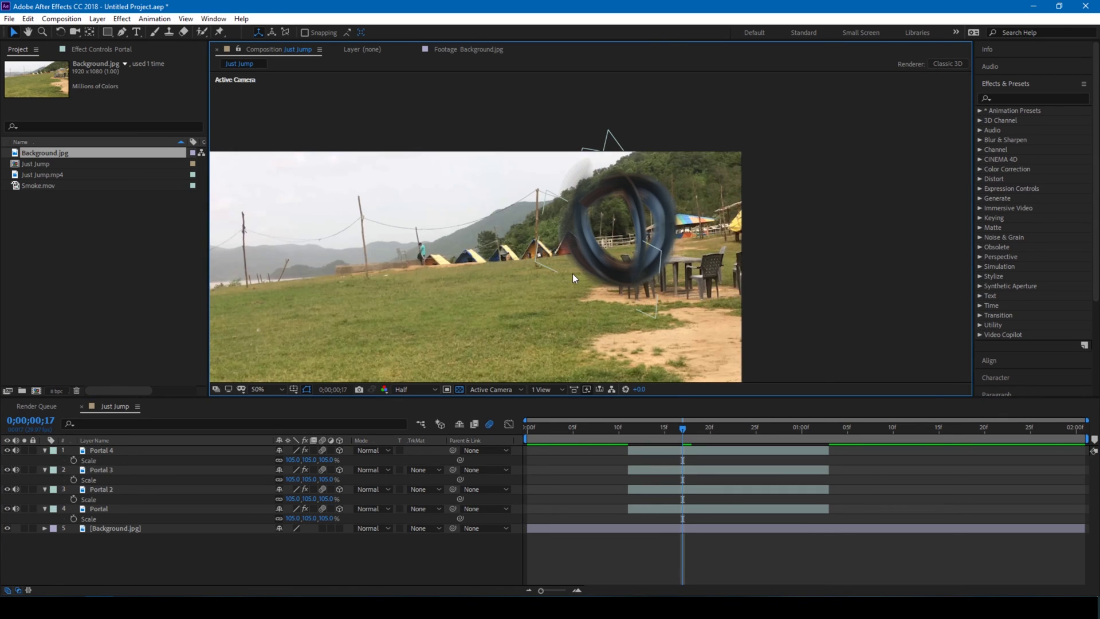
{"action": "left_click", "coordinate": [621, 433]}
Step: Pre-compose Portal through Portal 4 into a composition named 'Portal Effect'
{"action": "left_click", "coordinate": [97, 450]}
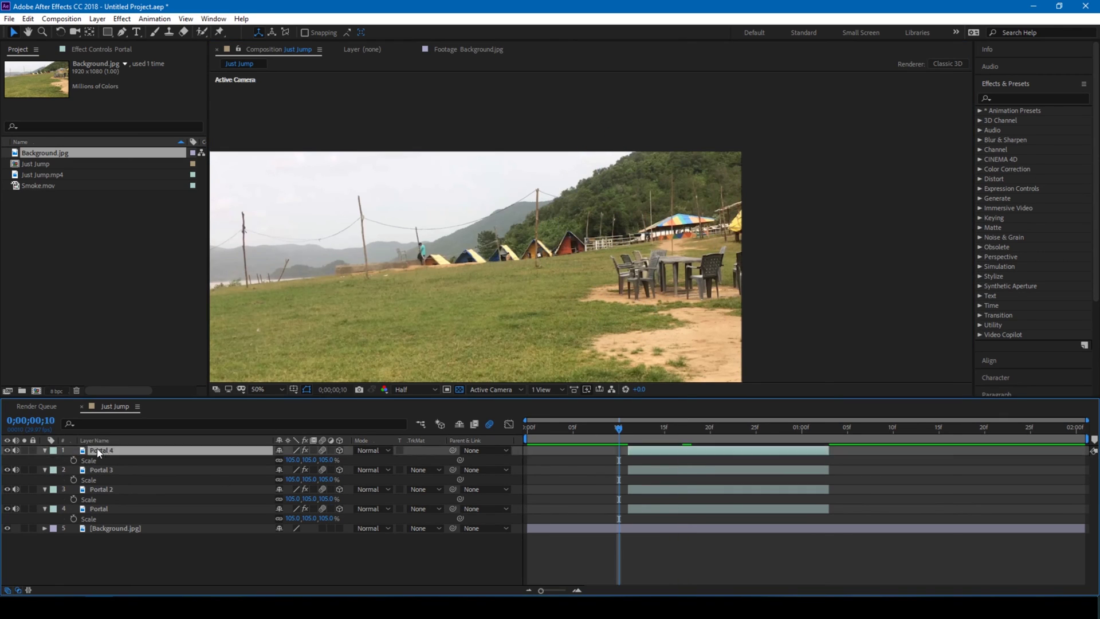
{"action": "left_click", "coordinate": [98, 510], "text": "shift"}
{"action": "right_click", "coordinate": [98, 514]}
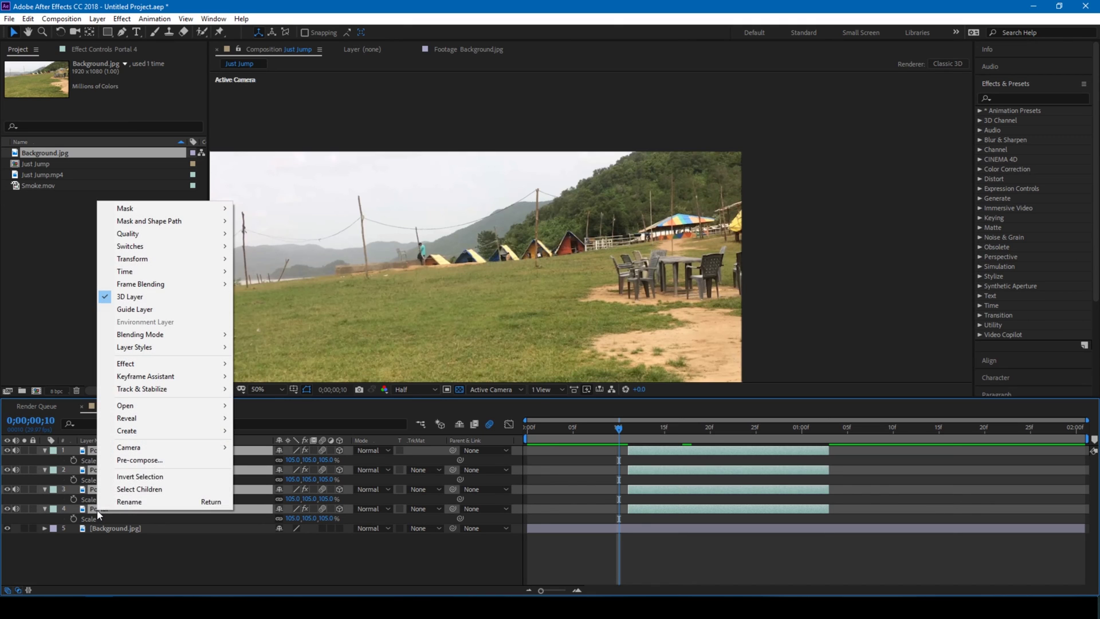
{"action": "left_click", "coordinate": [132, 460]}
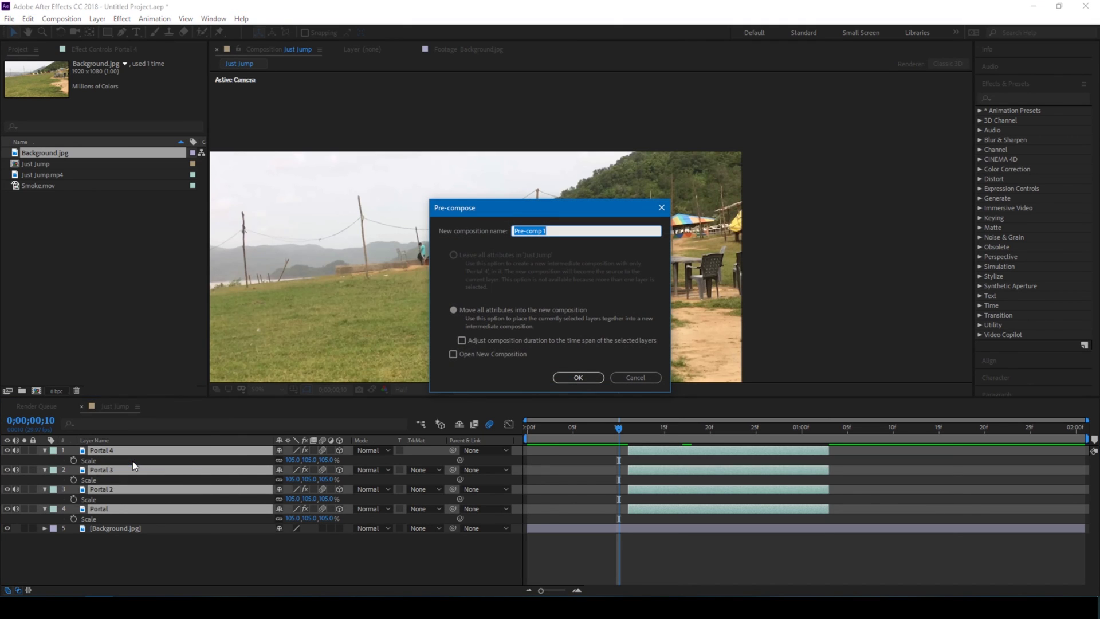
{"action": "type", "text": "Portal Effect"}
{"action": "key", "text": "Return"}
{"action": "left_click", "coordinate": [129, 272]}
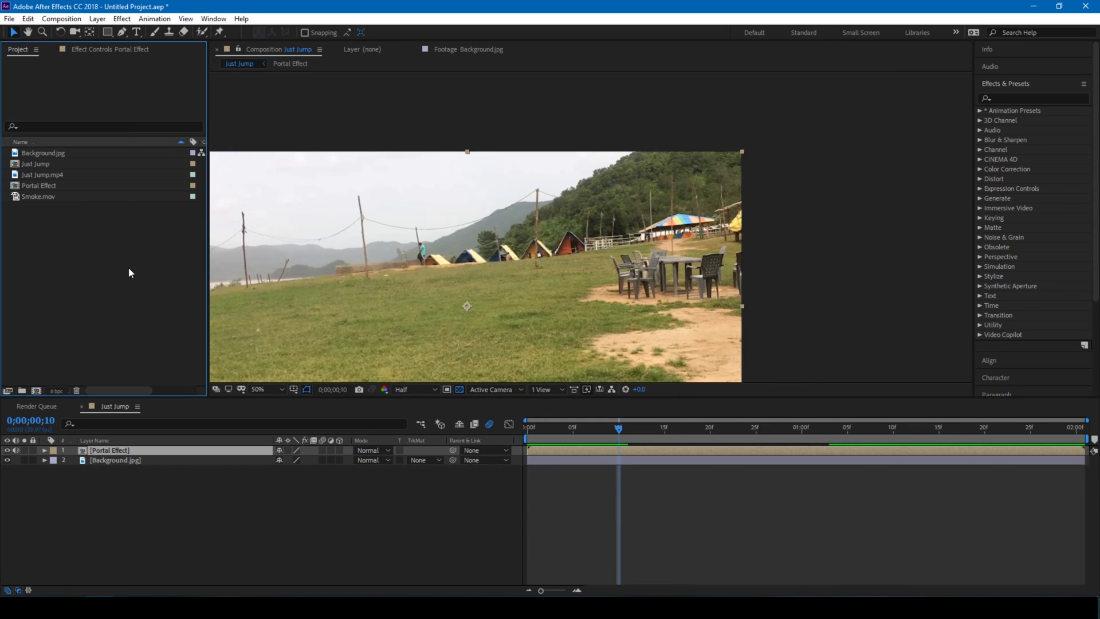
{"action": "left_click_drag", "start_coordinate": [618, 429], "coordinate": [730, 436]}
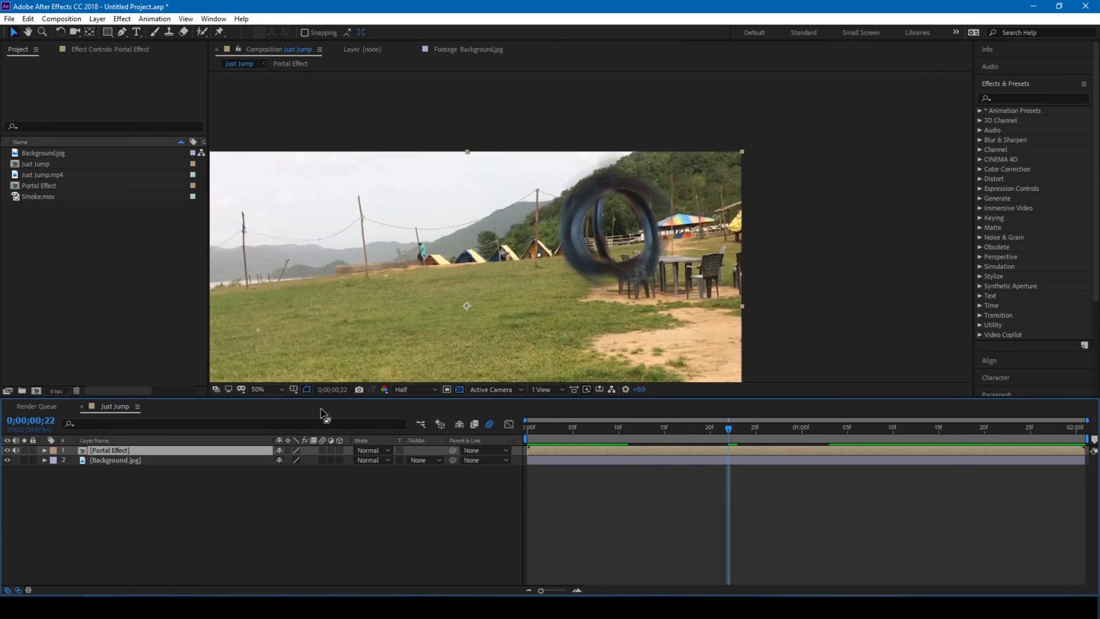
Step: Place Just Jump.mp4 from the Project panel as a layer above Background.jpg
{"action": "left_click", "coordinate": [36, 166]}
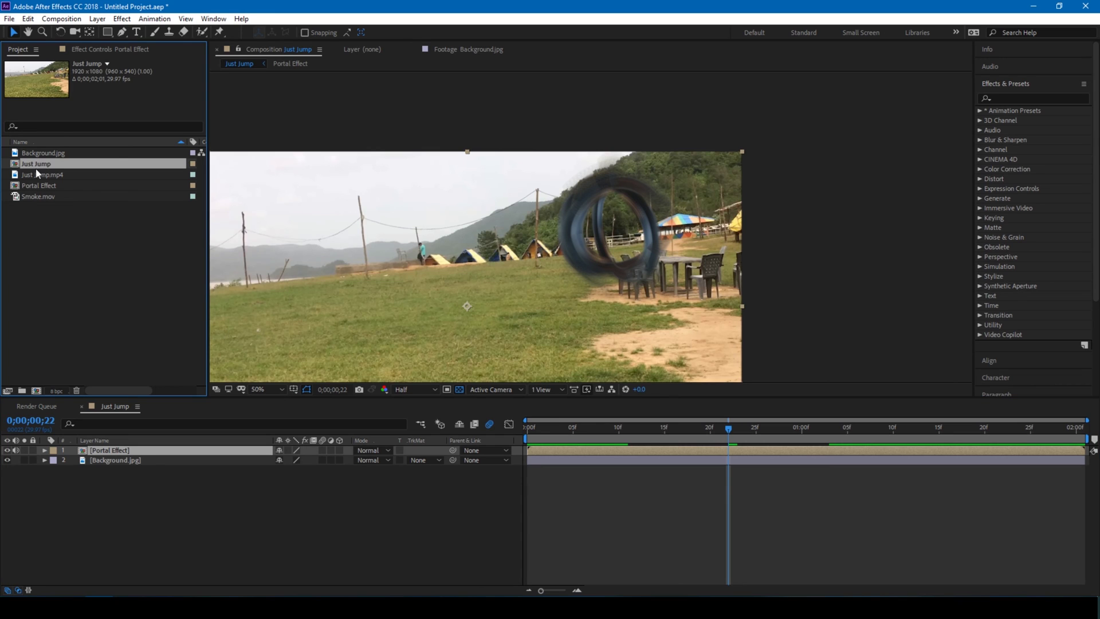
{"action": "left_click", "coordinate": [28, 174]}
{"action": "left_click_drag", "start_coordinate": [40, 177], "coordinate": [91, 456]}
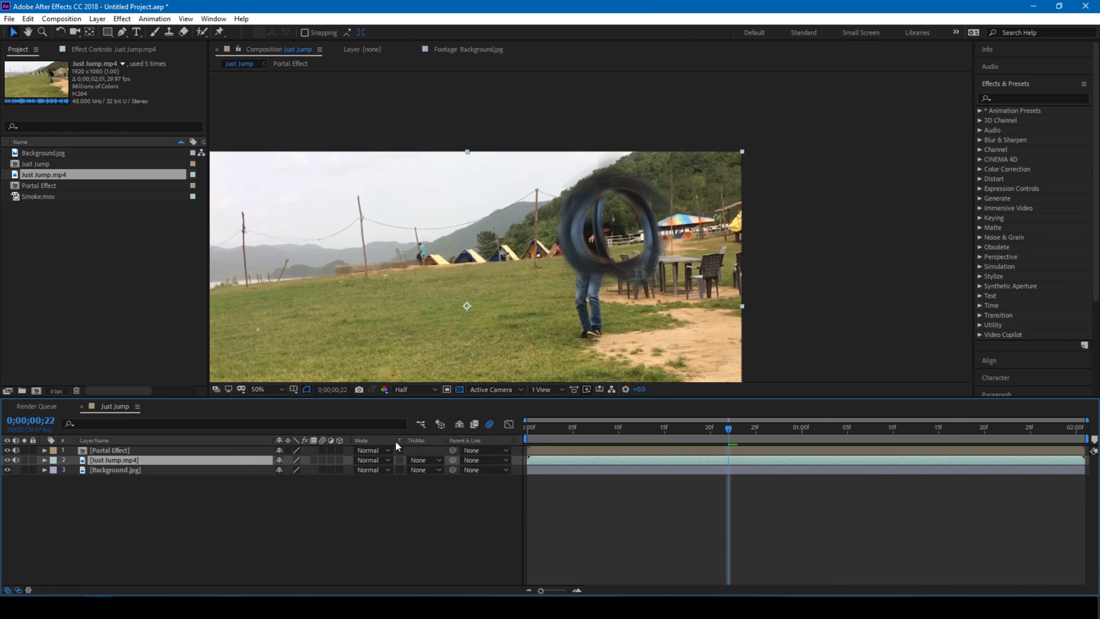
Step: Hide Portal Effect and make the Just Jump.mp4 clip start at 0;00;00;15
{"action": "left_click", "coordinate": [551, 435]}
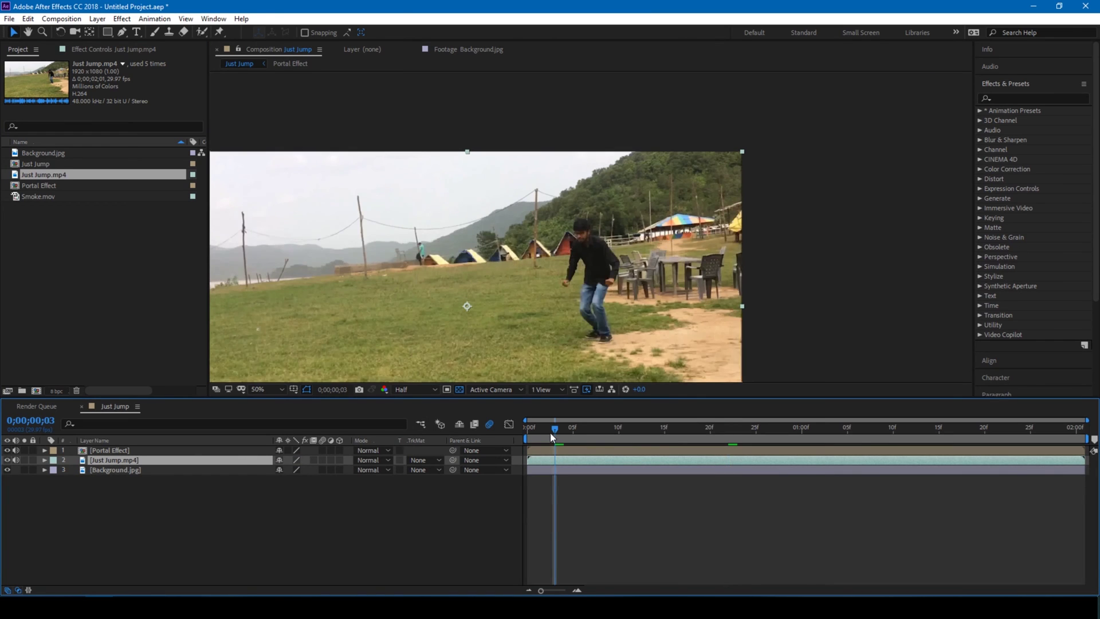
{"action": "left_click_drag", "start_coordinate": [551, 435], "coordinate": [665, 429]}
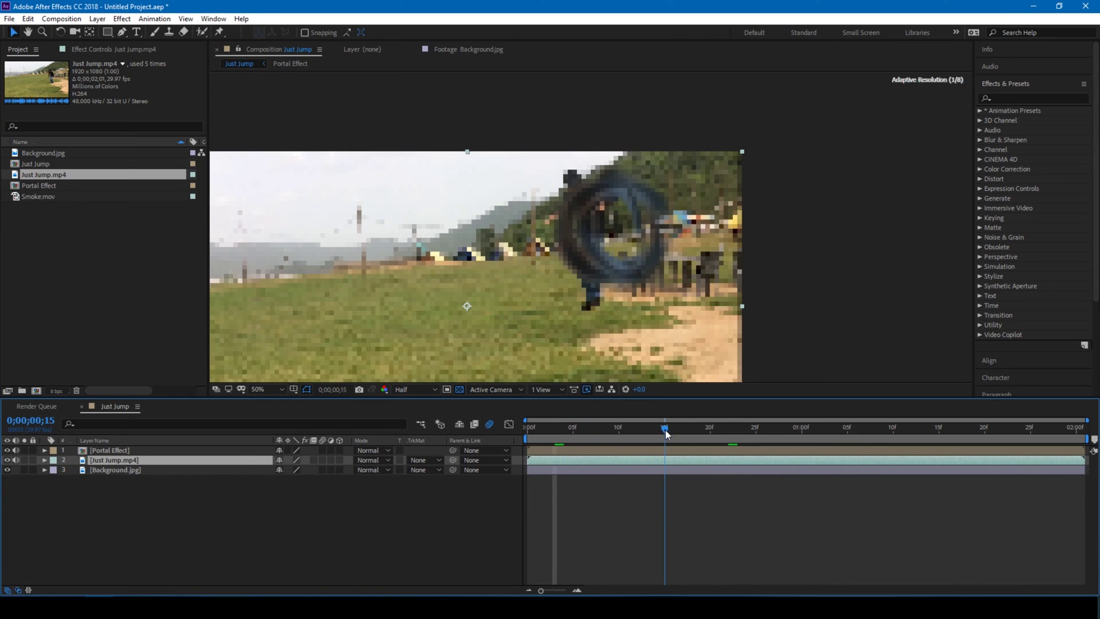
{"action": "left_click", "coordinate": [6, 450]}
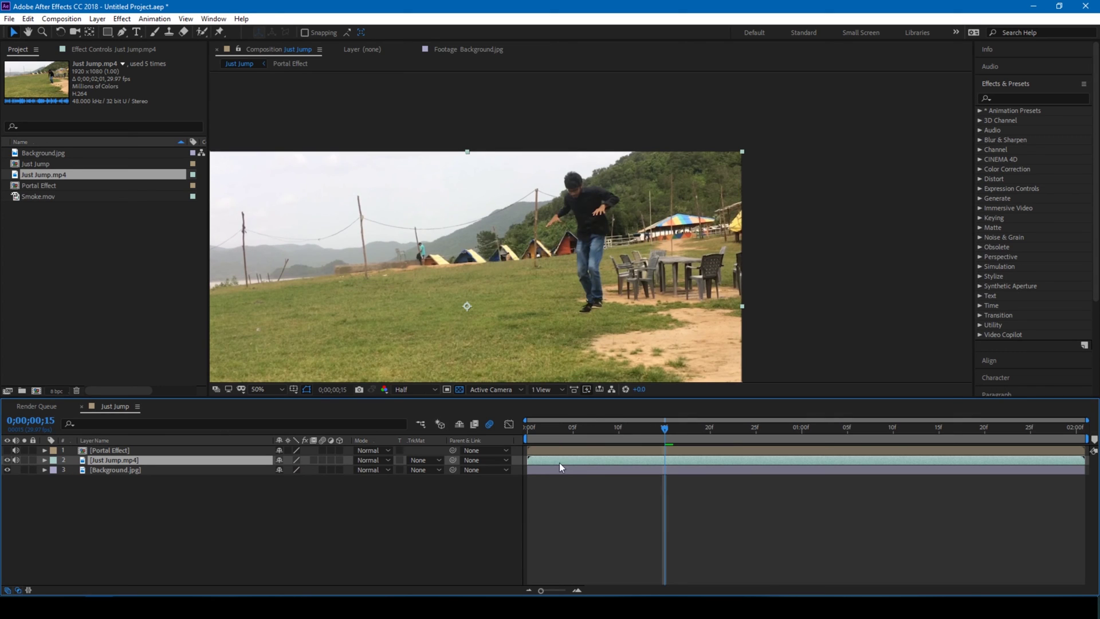
{"action": "left_click_drag", "start_coordinate": [525, 460], "coordinate": [1081, 428]}
{"action": "left_click", "coordinate": [664, 435]}
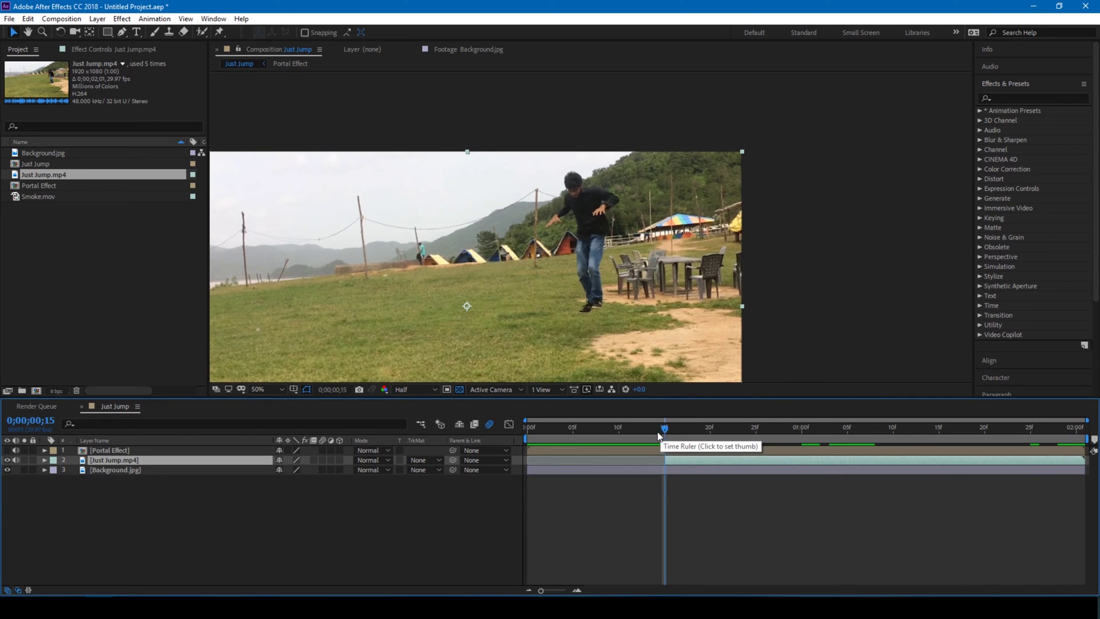
Step: Add Smoke.mov to the composition, nudge it up and right, and check its frames
{"action": "left_click", "coordinate": [38, 197]}
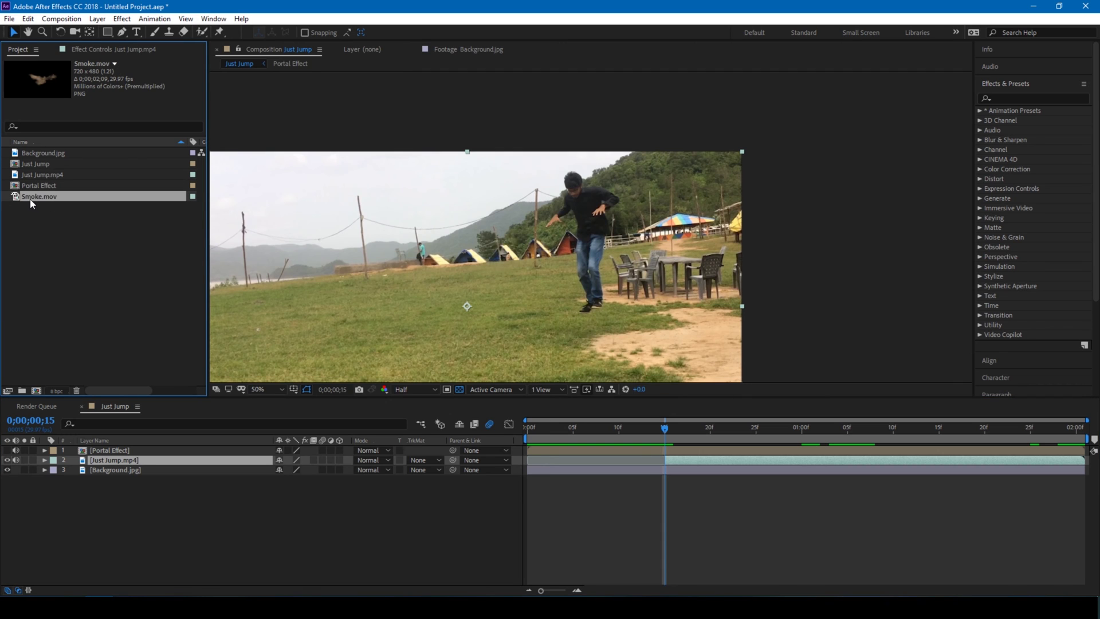
{"action": "left_click_drag", "start_coordinate": [31, 200], "coordinate": [576, 248]}
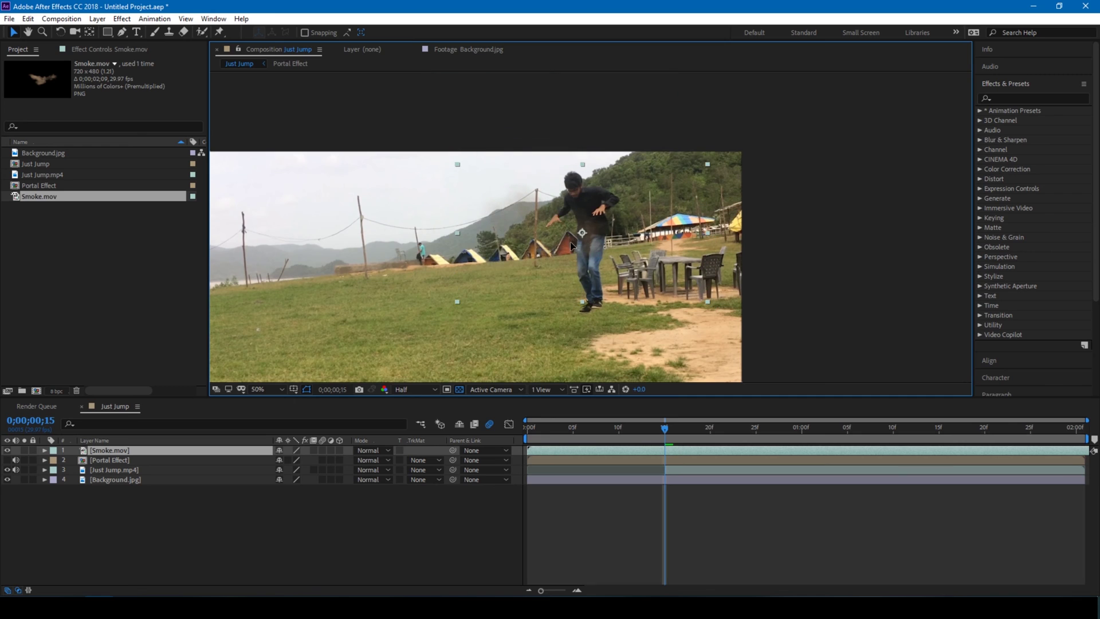
{"action": "left_click", "coordinate": [682, 426]}
{"action": "left_click_drag", "start_coordinate": [707, 426], "coordinate": [664, 428]}
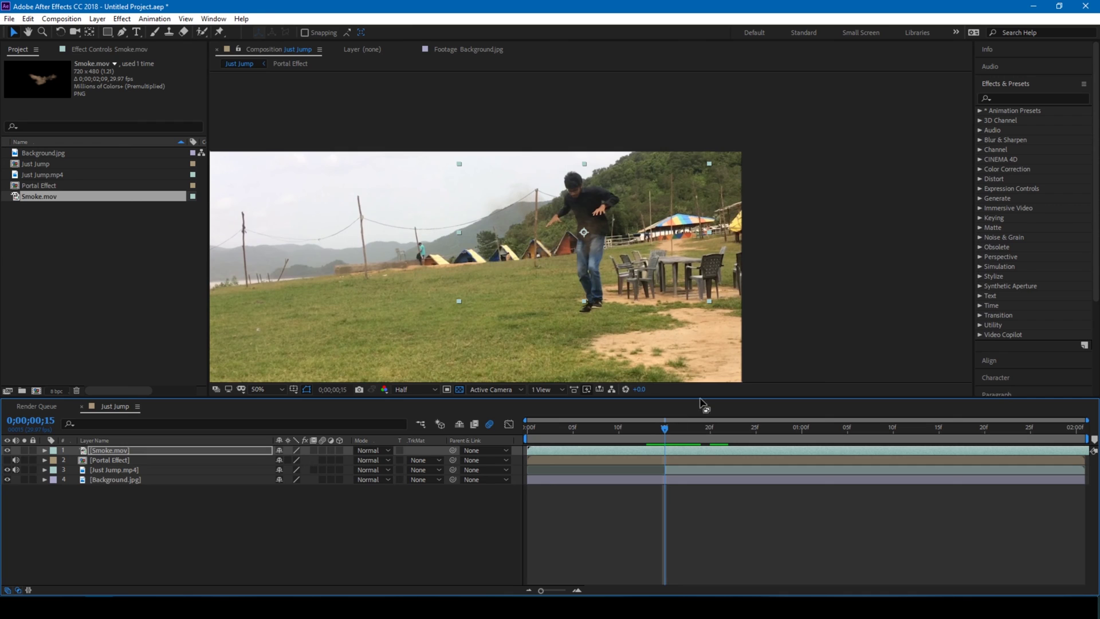
Step: Apply a Curves effect to Smoke.mov and darken it with a steep curve
{"action": "left_click", "coordinate": [1000, 99]}
{"action": "type", "text": "curv"}
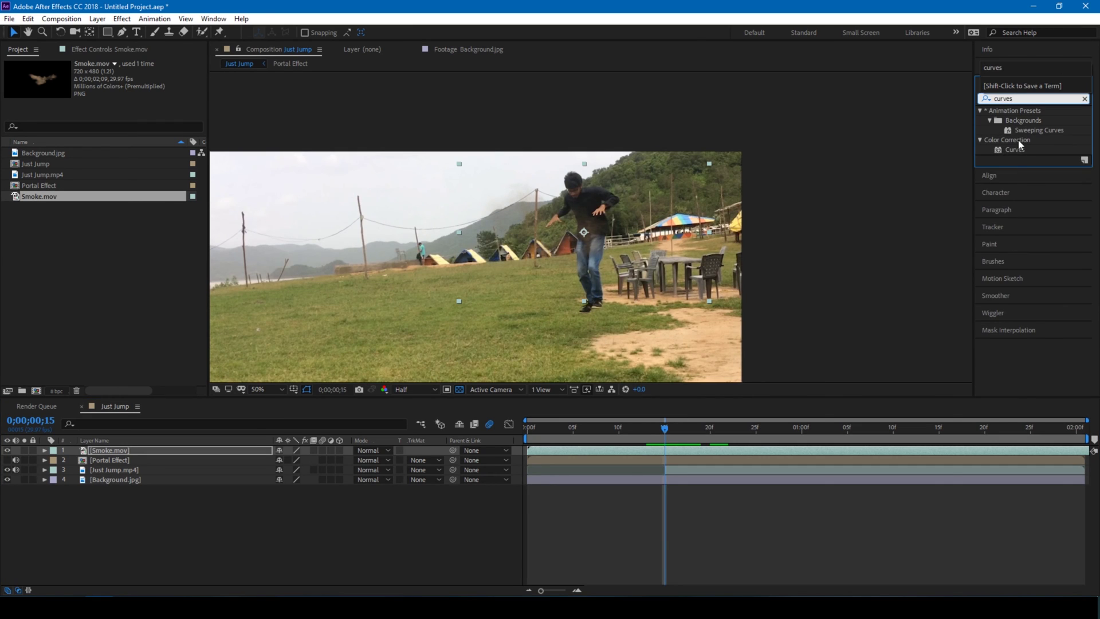
{"action": "type", "text": "es"}
{"action": "left_click_drag", "start_coordinate": [1024, 154], "coordinate": [590, 255]}
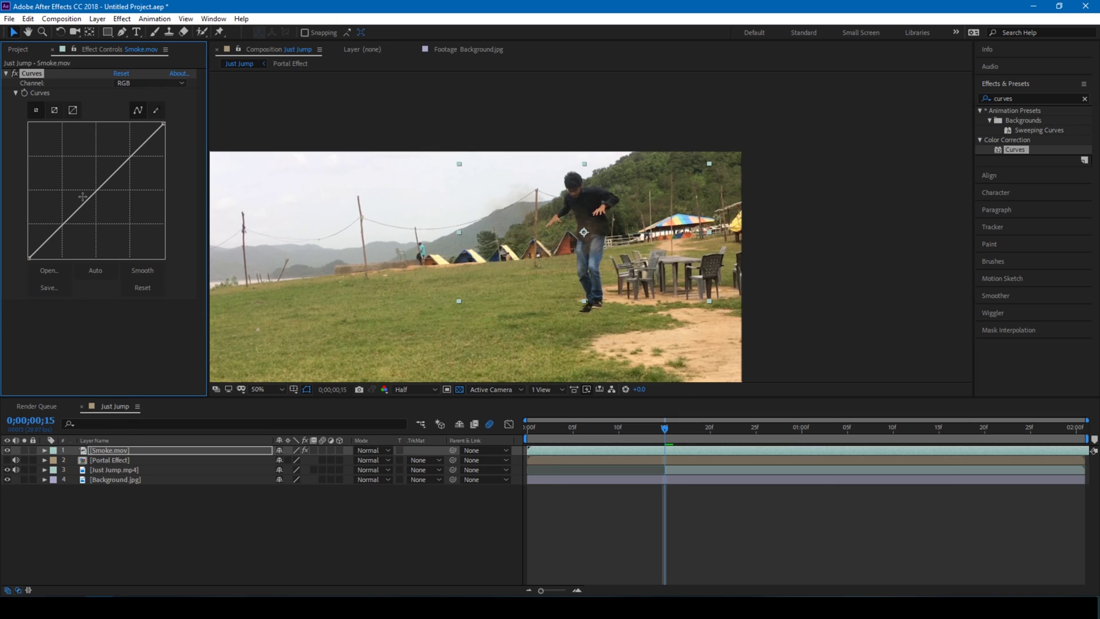
{"action": "left_click_drag", "start_coordinate": [82, 197], "coordinate": [123, 219]}
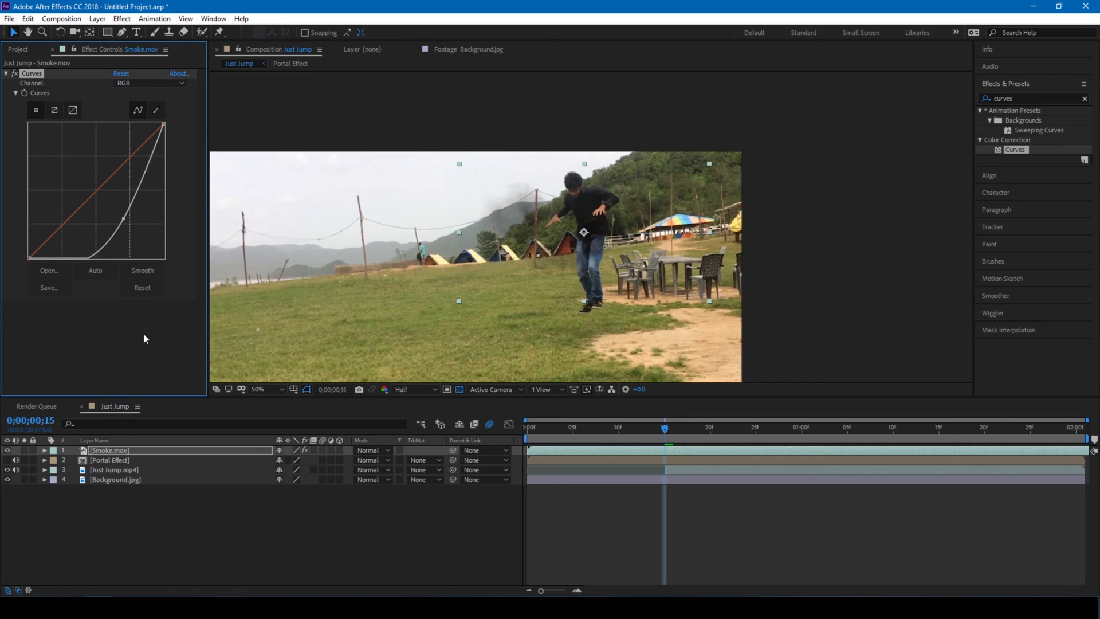
Step: Rotate the smoke layer to 79° and lower it in the frame
{"action": "left_click", "coordinate": [99, 450]}
{"action": "key", "text": "r"}
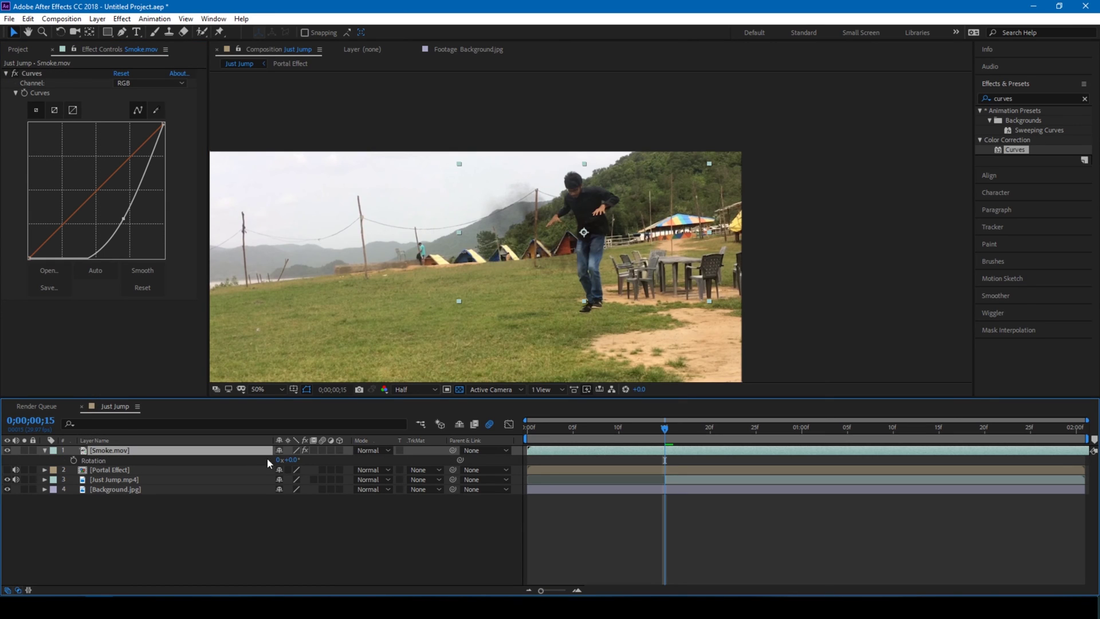
{"action": "left_click_drag", "start_coordinate": [289, 460], "coordinate": [346, 462]}
{"action": "left_click_drag", "start_coordinate": [559, 224], "coordinate": [580, 242]}
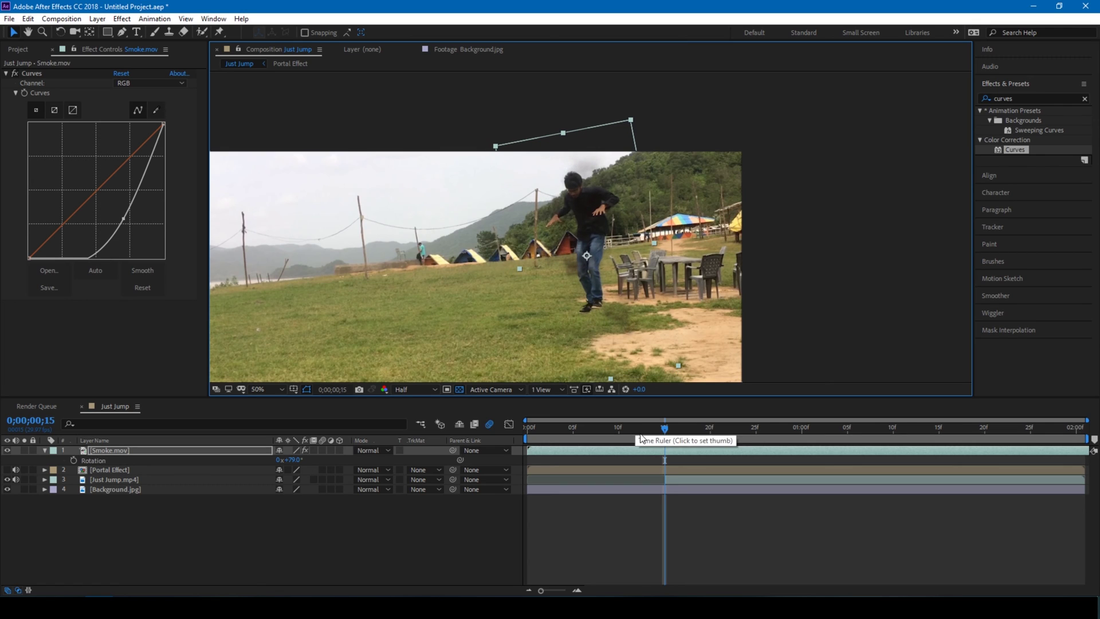
Step: Start the smoke clip later and lower its opacity to 67%
{"action": "left_click_drag", "start_coordinate": [583, 450], "coordinate": [720, 458]}
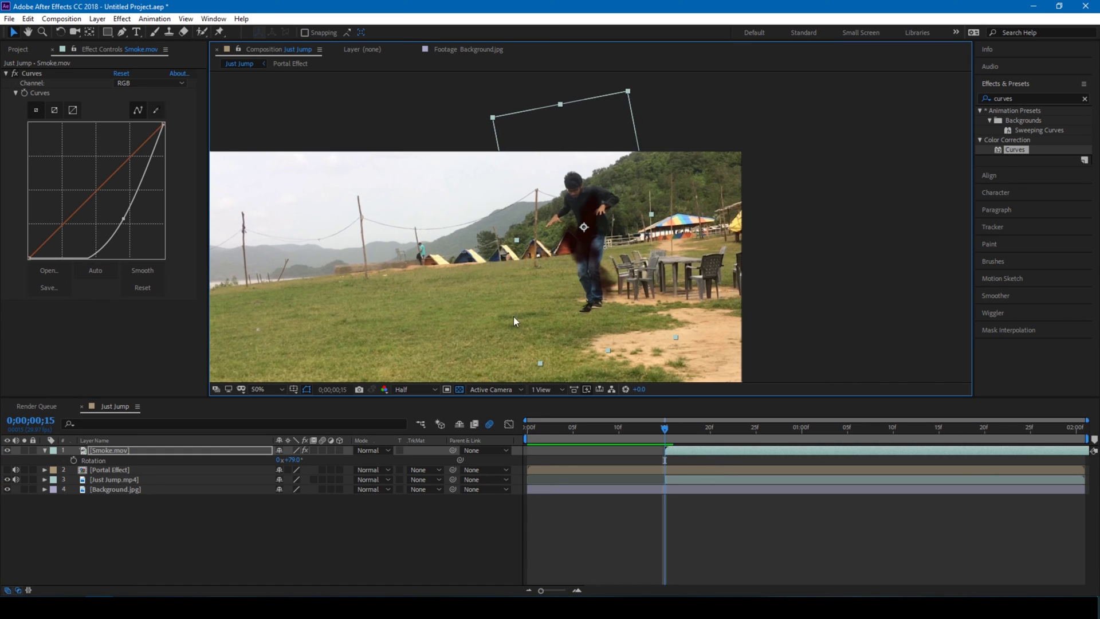
{"action": "key", "text": "t"}
{"action": "left_click_drag", "start_coordinate": [279, 460], "coordinate": [266, 459]}
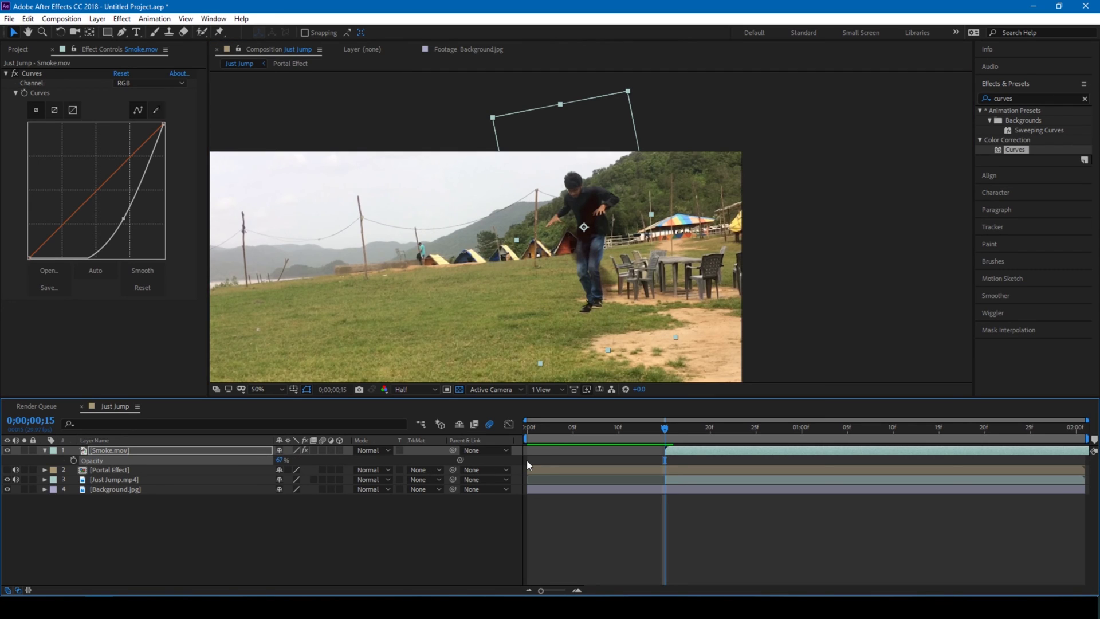
Step: Review frames around 17, then stack the Portal Effect layer above Smoke.mov
{"action": "left_click", "coordinate": [158, 453]}
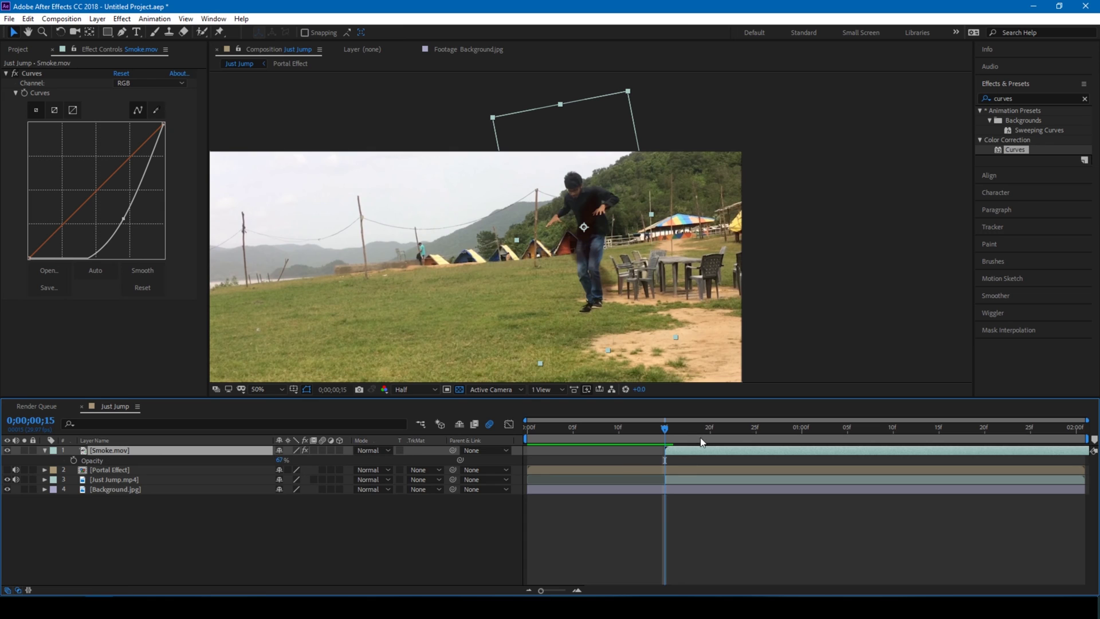
{"action": "mouse_move", "coordinate": [663, 428]}
{"action": "left_mouse_down"}
{"action": "mouse_move", "coordinate": [725, 429]}
{"action": "mouse_move", "coordinate": [683, 428]}
{"action": "left_mouse_up"}
{"action": "left_click_drag", "start_coordinate": [640, 279], "coordinate": [637, 285]}
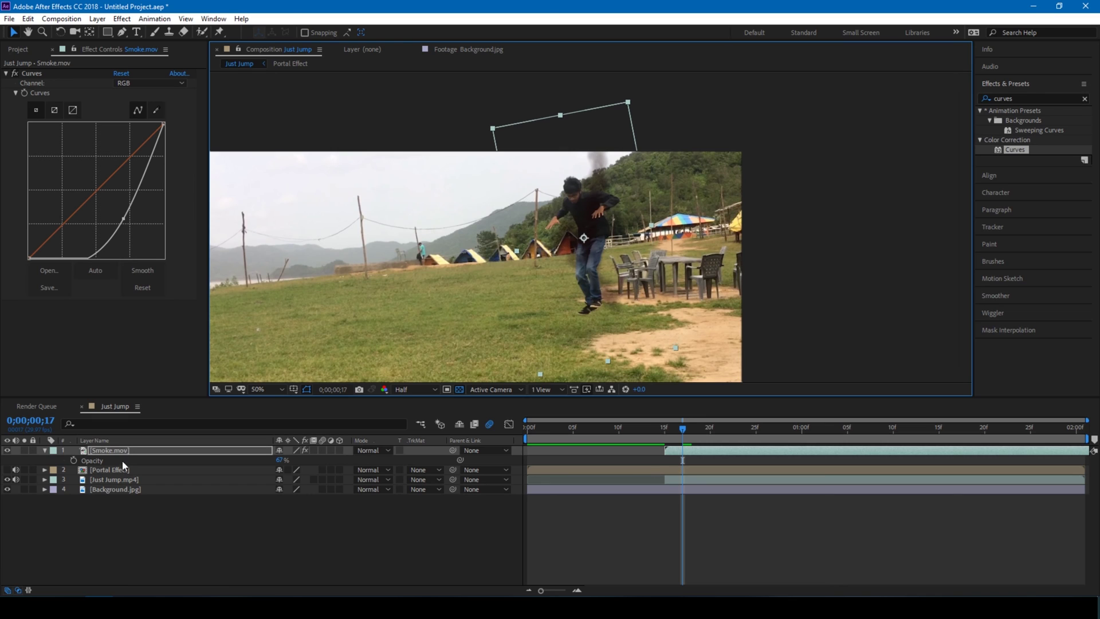
{"action": "left_click_drag", "start_coordinate": [99, 471], "coordinate": [100, 450]}
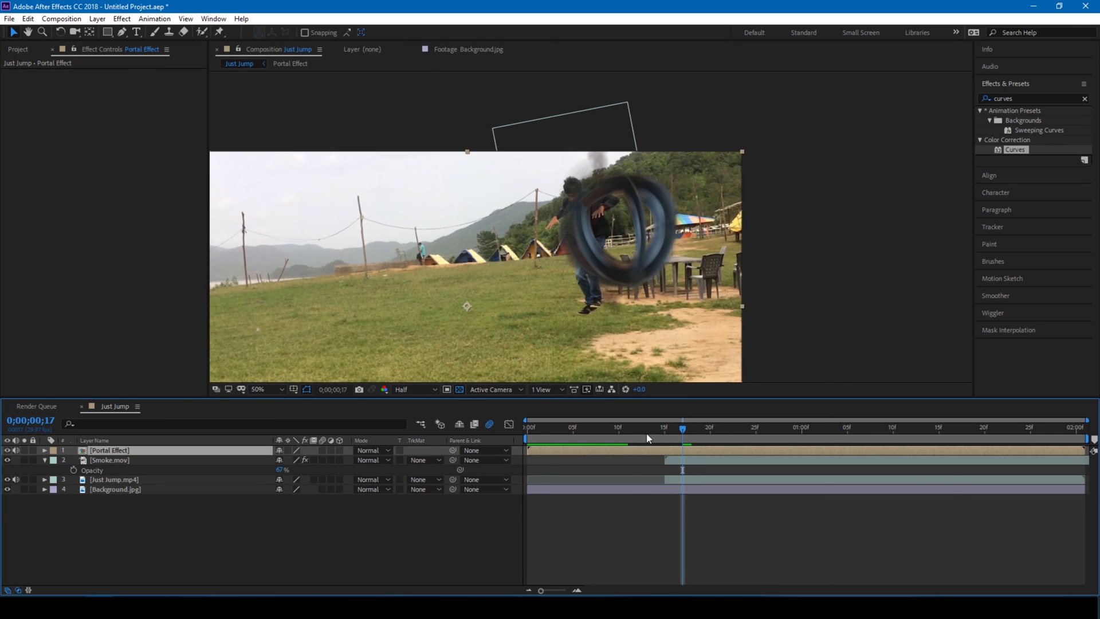
Step: Shift the Smoke.mov and Just Jump.mp4 clips later in the timeline
{"action": "left_click_drag", "start_coordinate": [682, 428], "coordinate": [818, 430]}
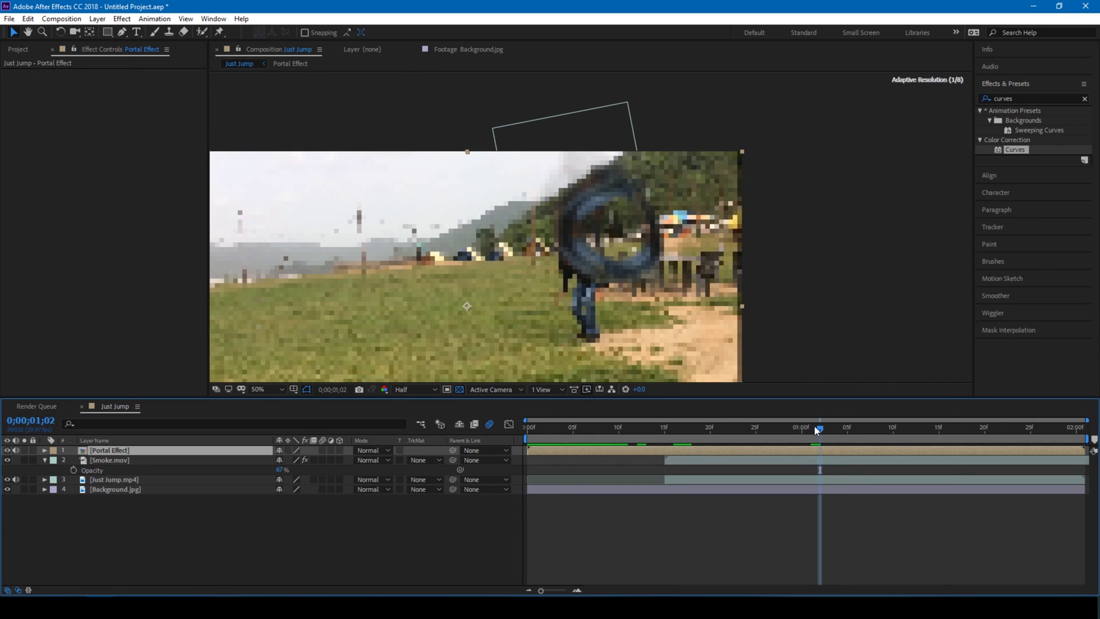
{"action": "left_click", "coordinate": [671, 461]}
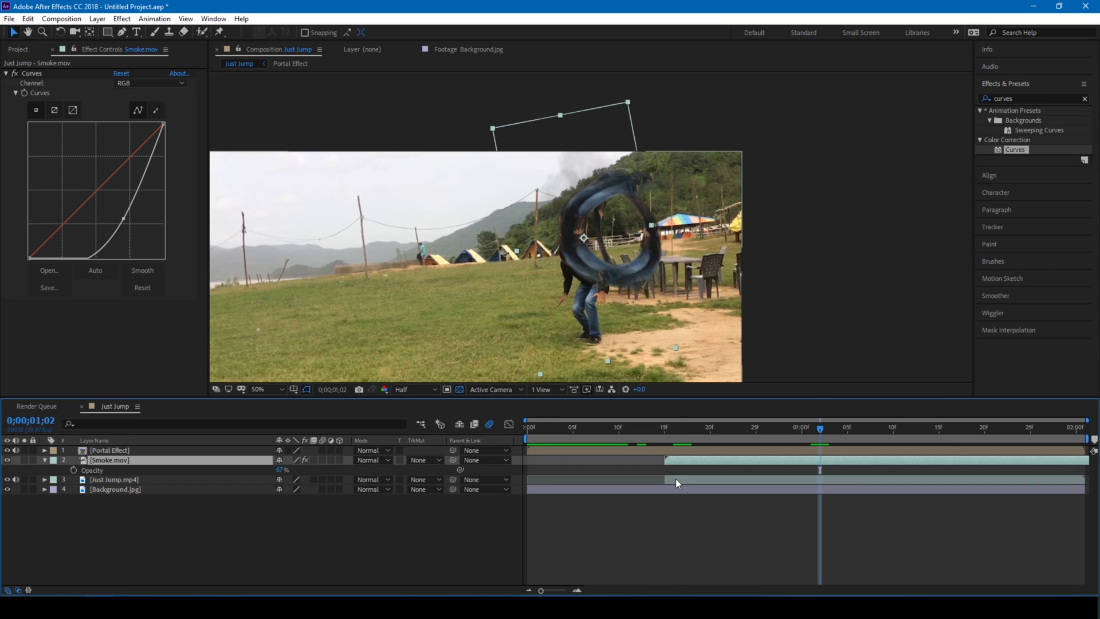
{"action": "left_click", "coordinate": [676, 479], "text": "ctrl"}
{"action": "left_click_drag", "start_coordinate": [678, 479], "coordinate": [834, 476]}
Step: Move the Portal Effect further left in the frame and play a preview
{"action": "left_click", "coordinate": [582, 449]}
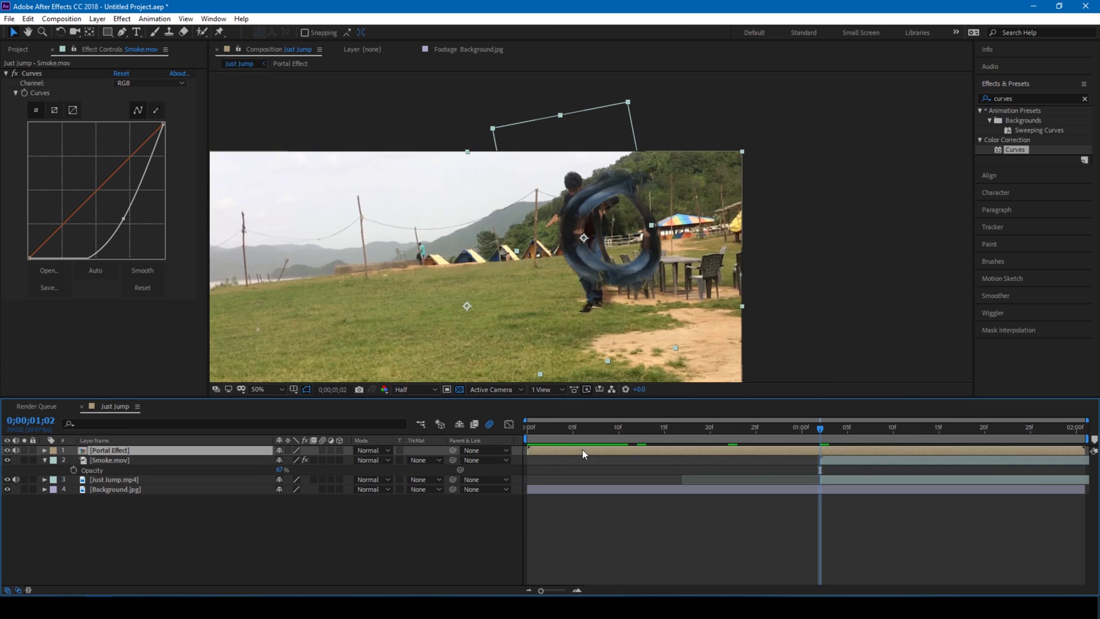
{"action": "left_click_drag", "start_coordinate": [611, 301], "coordinate": [585, 306]}
{"action": "left_click", "coordinate": [747, 428]}
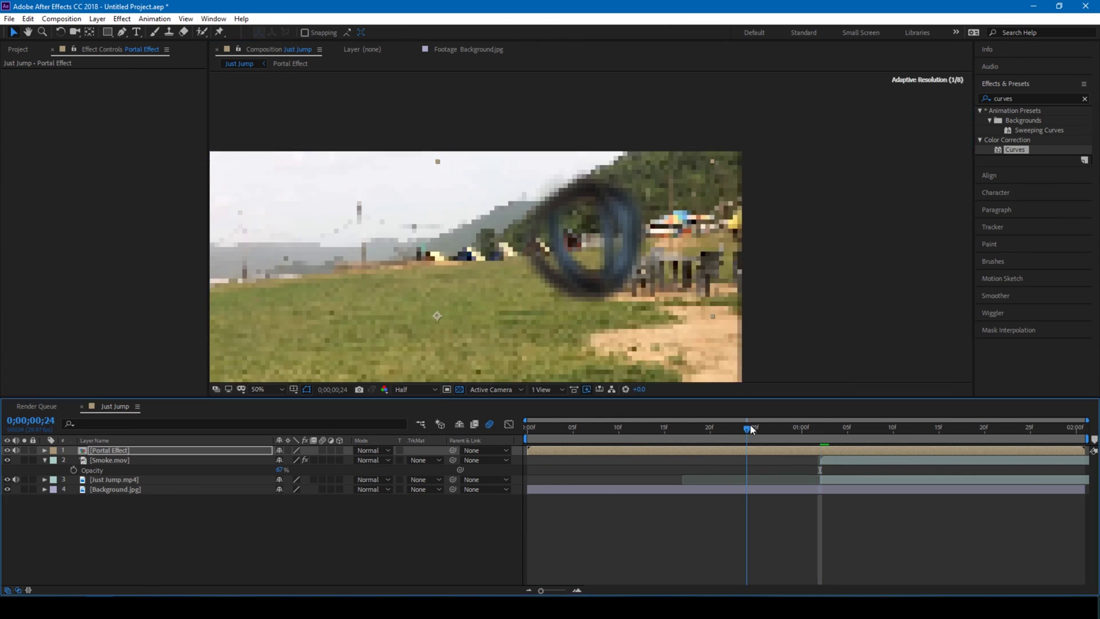
{"action": "key", "text": "space"}
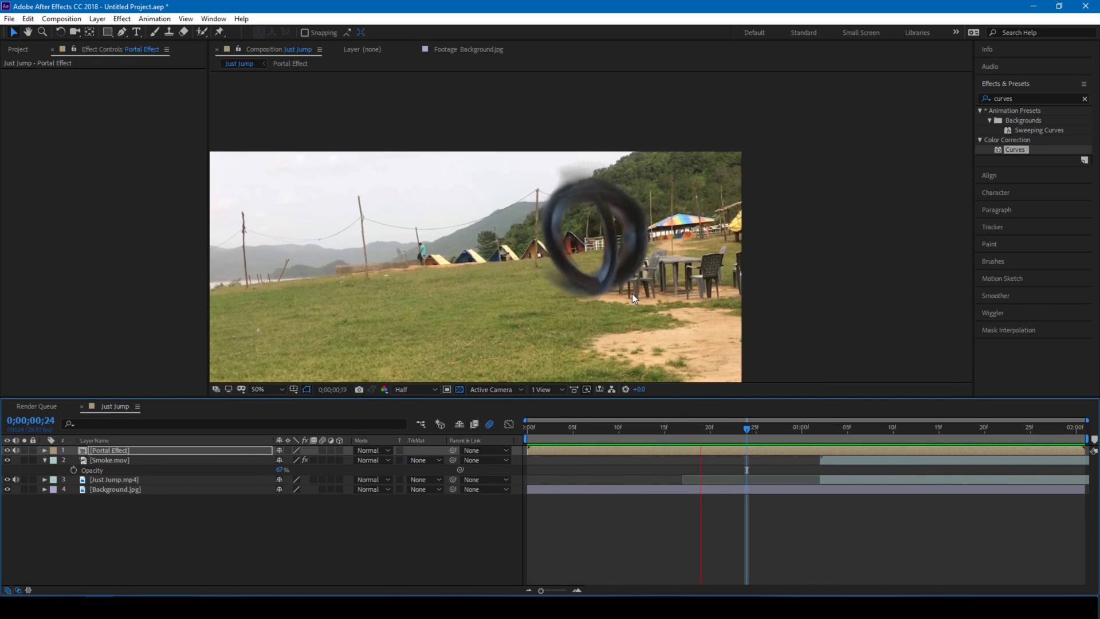
{"action": "key", "text": "h"}
{"action": "left_click_drag", "start_coordinate": [839, 293], "coordinate": [863, 208]}
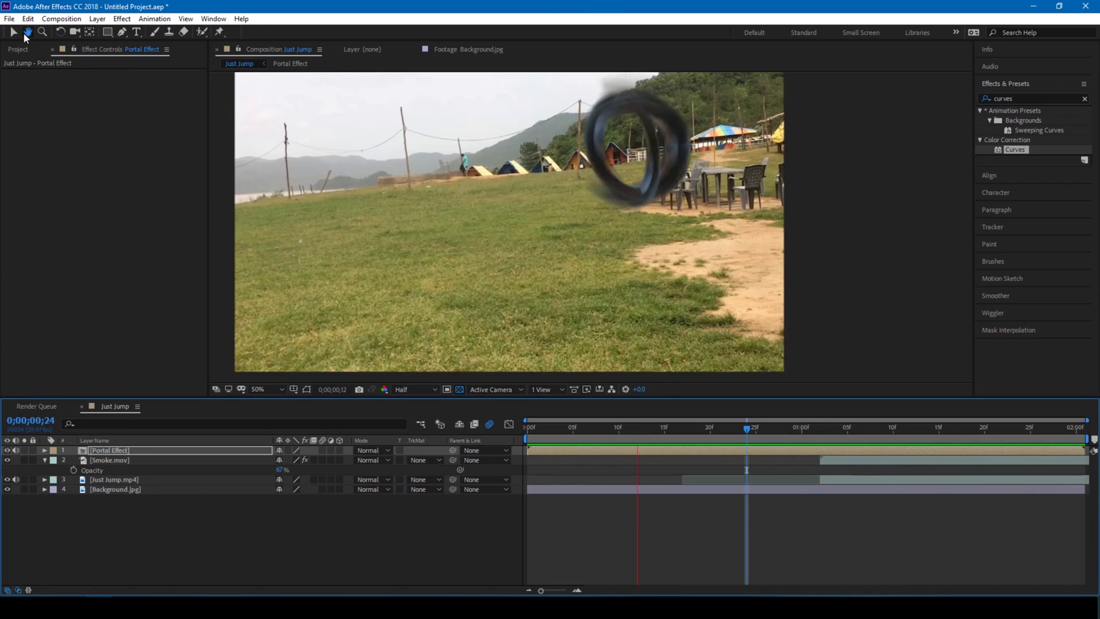
Step: Pre-compose the four selected layers into a new composition named 'MAIN COMP'
{"action": "key", "text": "v"}
{"action": "right_click", "coordinate": [115, 490]}
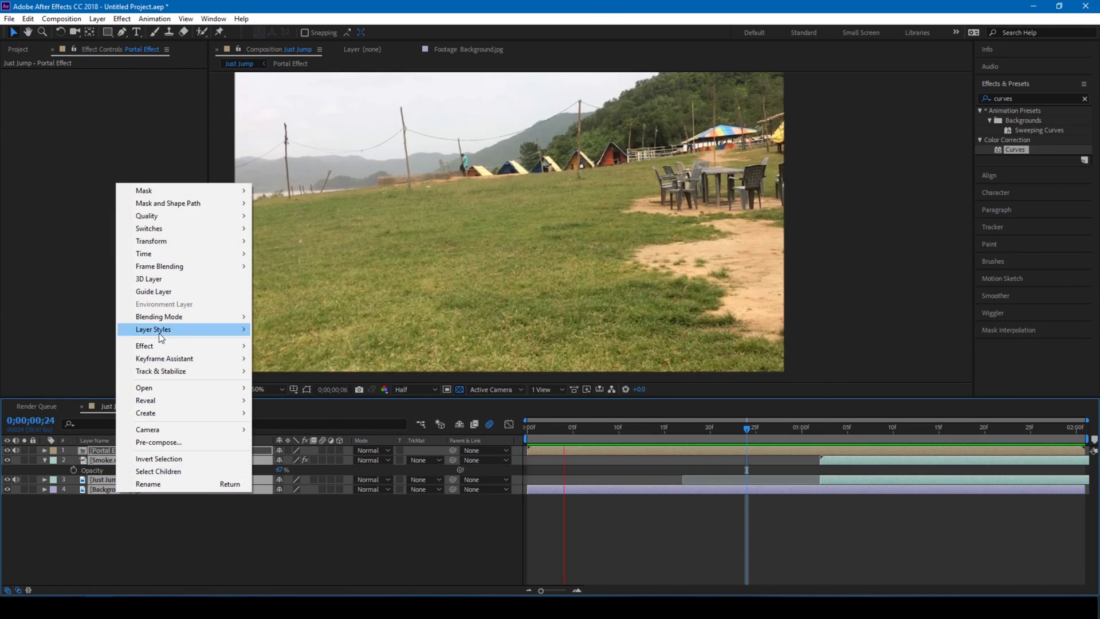
{"action": "left_click", "coordinate": [160, 443]}
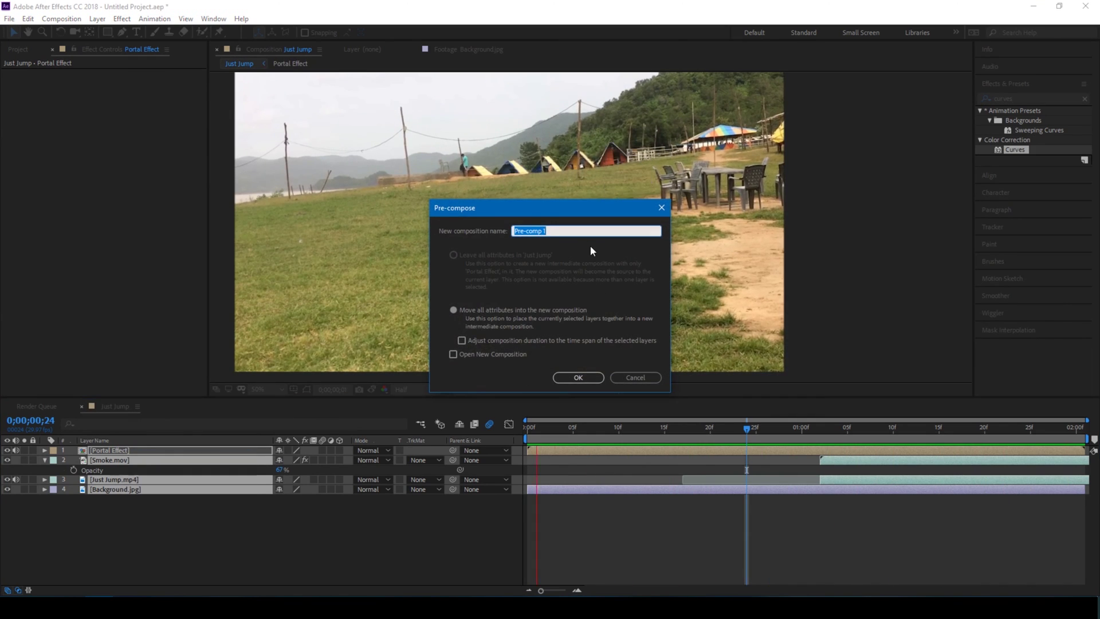
{"action": "type", "text": "MAO"}
{"action": "key", "text": "BackSpace"}
{"action": "type", "text": "IN COM"}
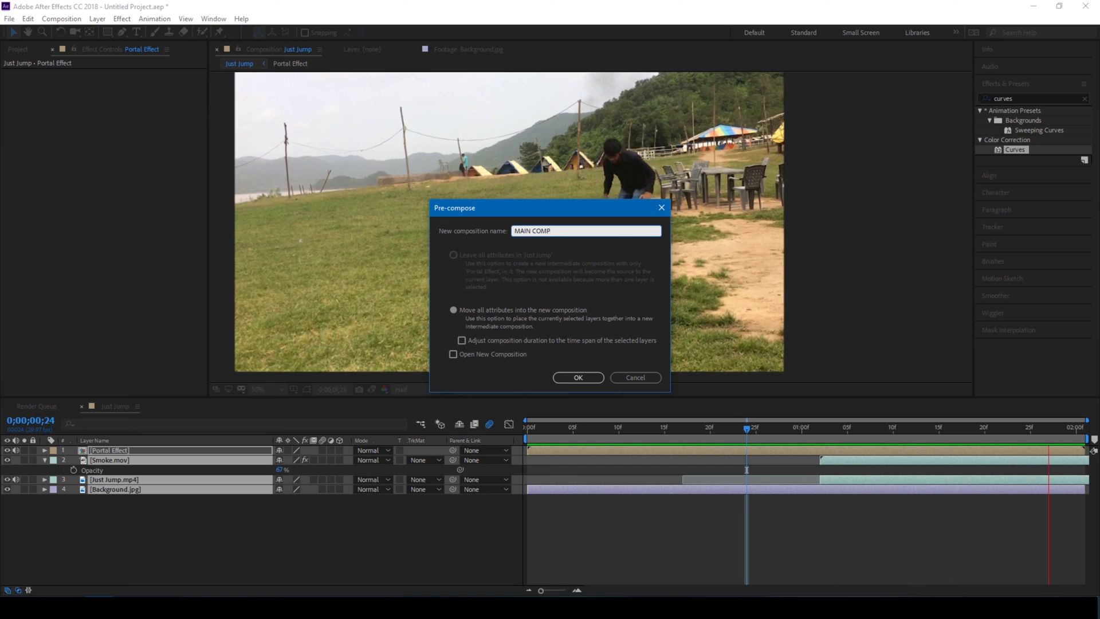
{"action": "type", "text": "P"}
{"action": "key", "text": "Return"}
{"action": "left_click", "coordinate": [645, 427]}
{"action": "mouse_move", "coordinate": [644, 430]}
{"action": "left_mouse_down"}
{"action": "mouse_move", "coordinate": [613, 432]}
{"action": "mouse_move", "coordinate": [626, 438]}
{"action": "left_mouse_up"}
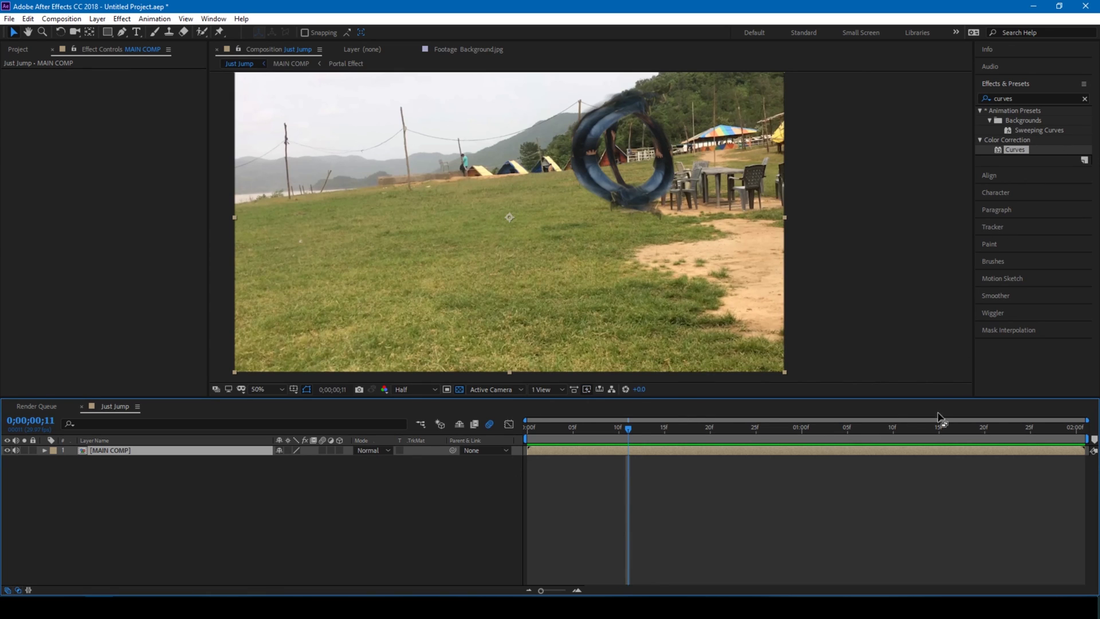
Step: Add MAIN COMP position keyframes at 11f and 1;05 and select both
{"action": "key", "text": "p"}
{"action": "left_click", "coordinate": [73, 460]}
{"action": "left_click_drag", "start_coordinate": [625, 431], "coordinate": [820, 431]}
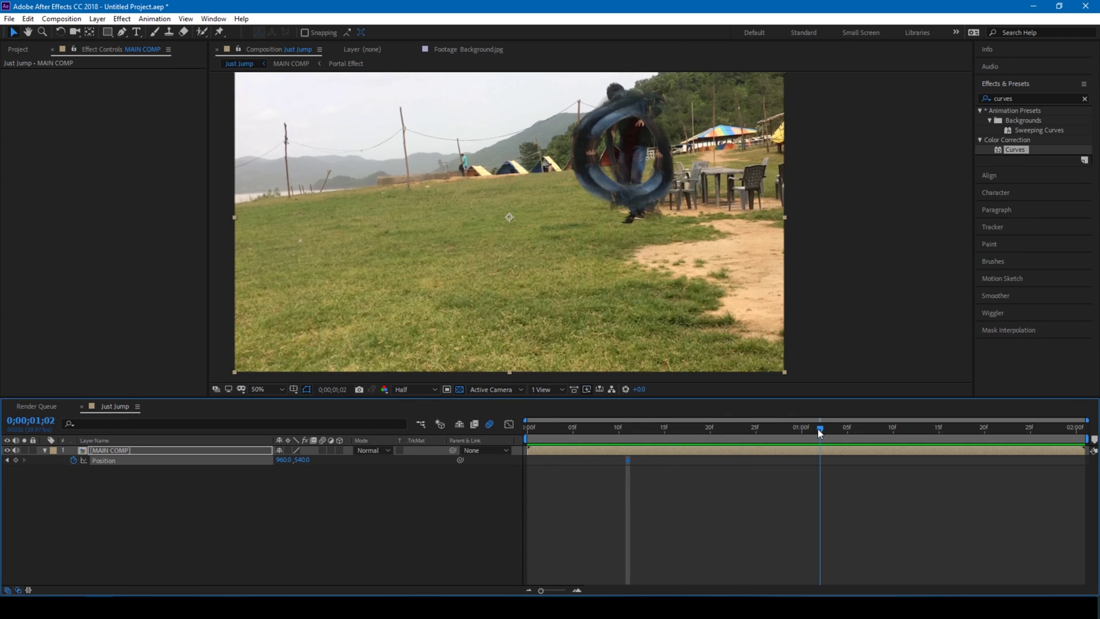
{"action": "left_click", "coordinate": [830, 429]}
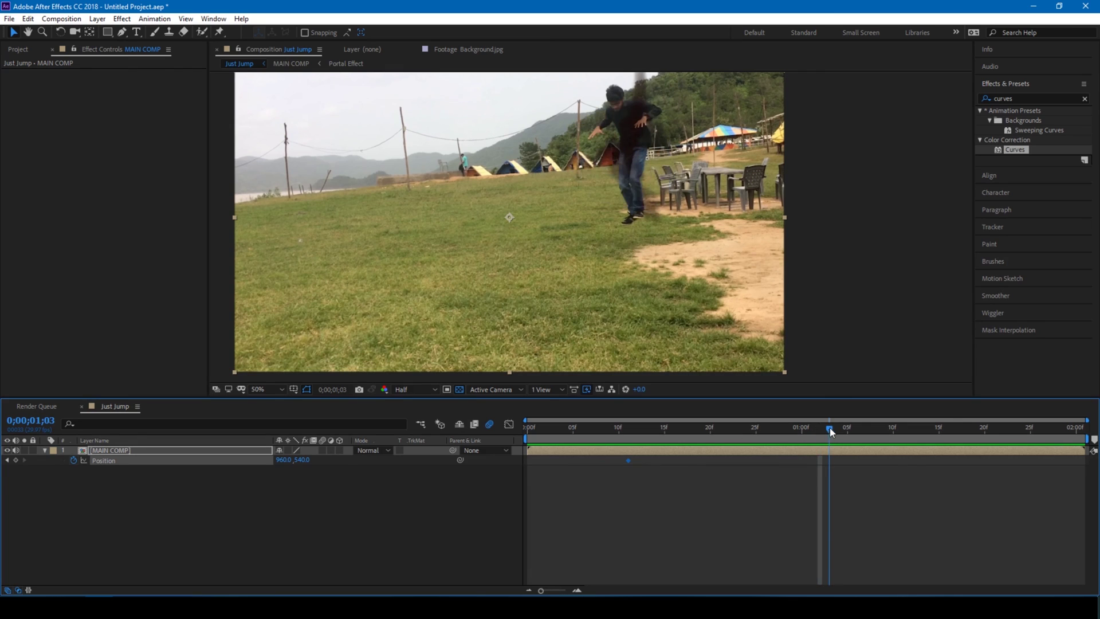
{"action": "left_click_drag", "start_coordinate": [830, 427], "coordinate": [846, 428]}
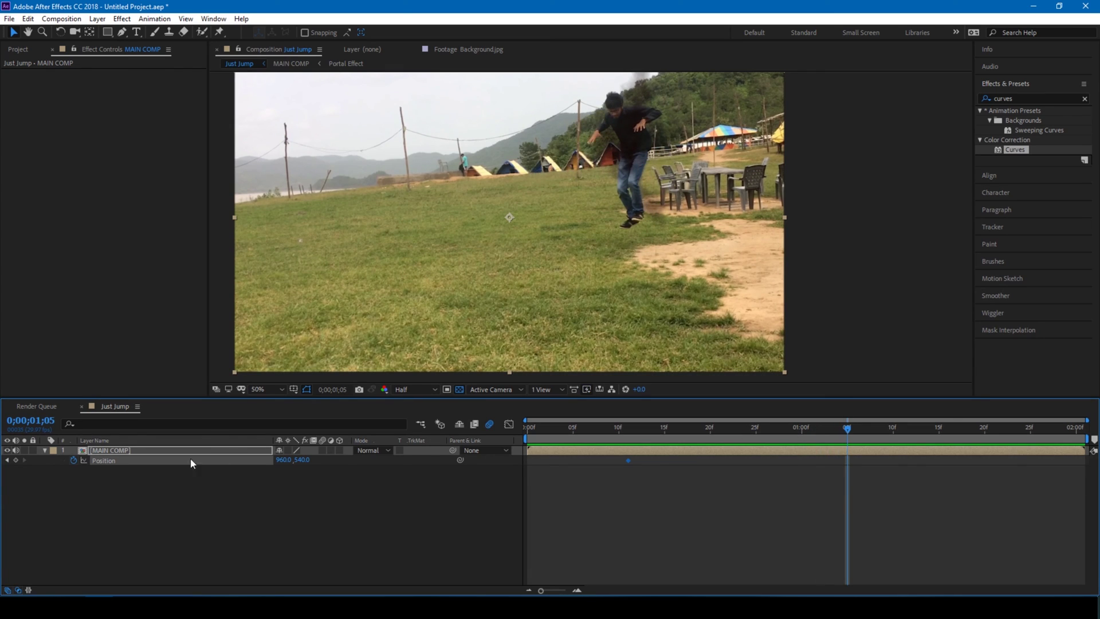
{"action": "left_click", "coordinate": [15, 460]}
{"action": "left_click_drag", "start_coordinate": [613, 456], "coordinate": [853, 468]}
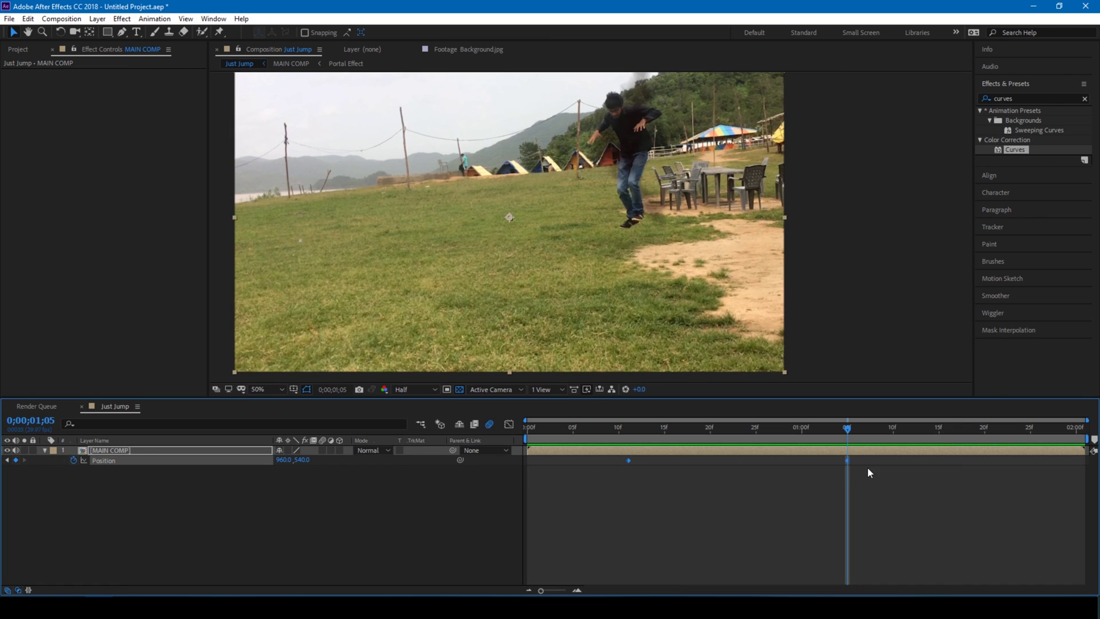
Step: Apply a Jagged Wiggler with frequency 10 and magnitude 10, then preview from the start
{"action": "left_click", "coordinate": [998, 312]}
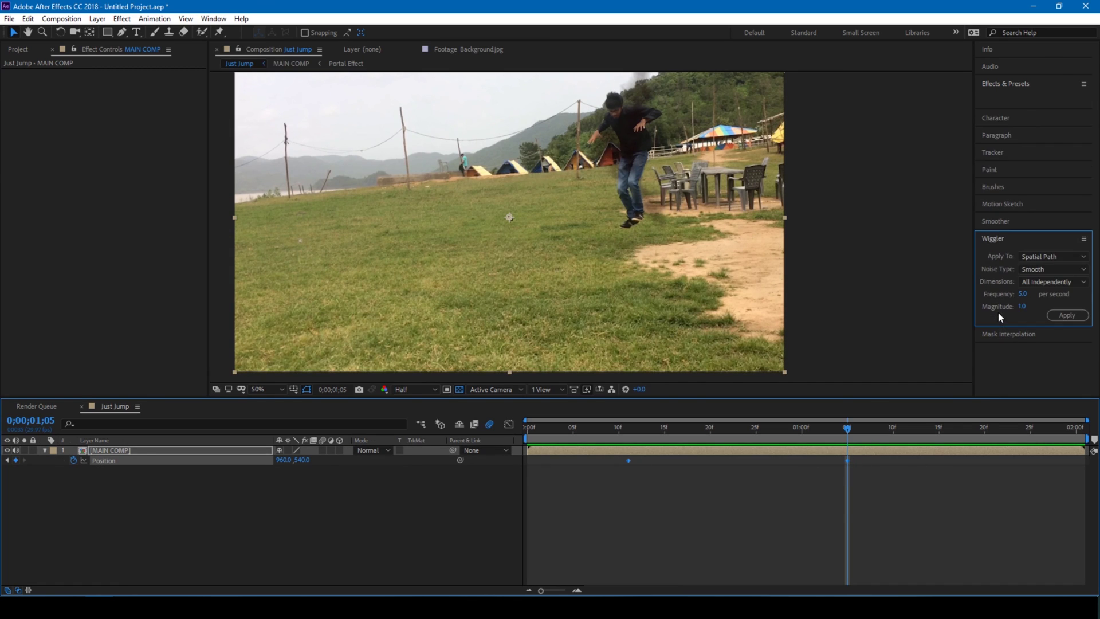
{"action": "left_click", "coordinate": [1033, 268]}
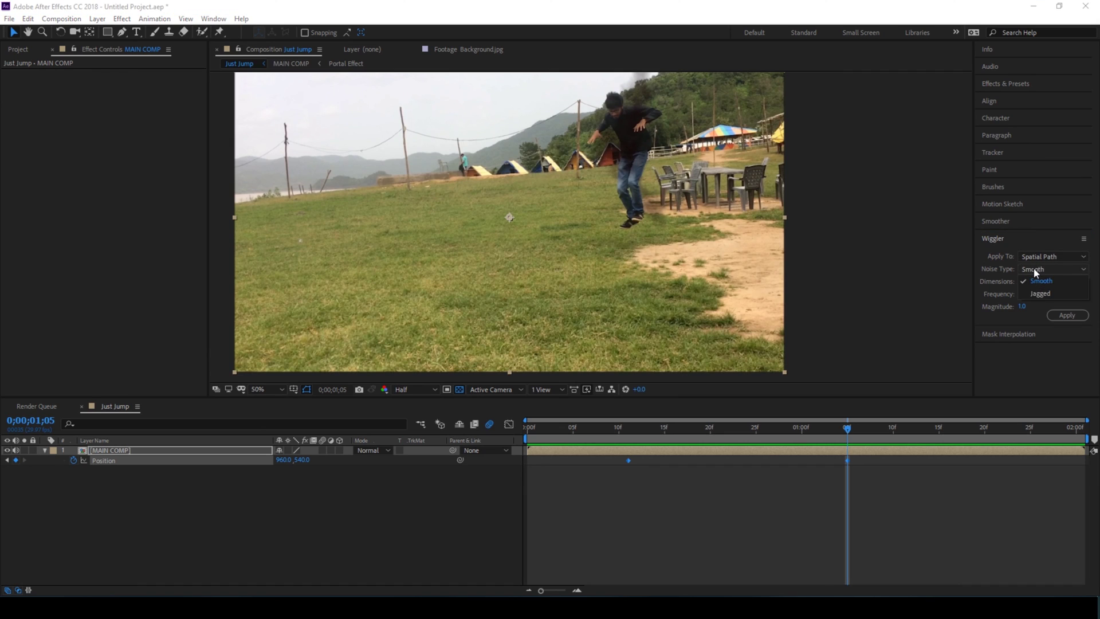
{"action": "left_click", "coordinate": [1038, 293]}
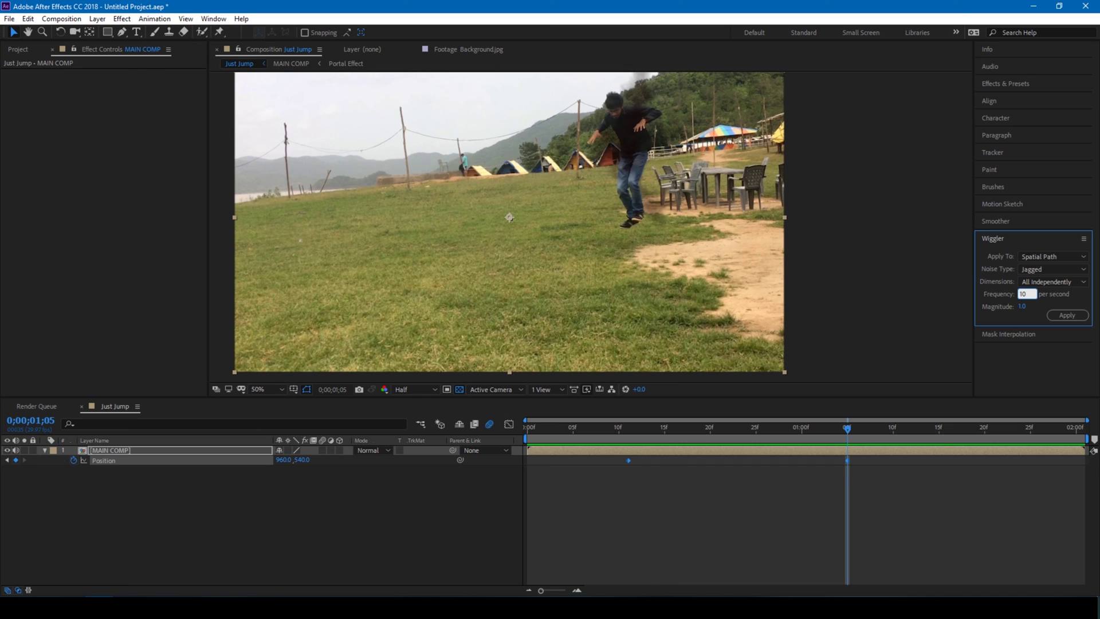
{"action": "key", "text": "Tab"}
{"action": "left_click", "coordinate": [1054, 315]}
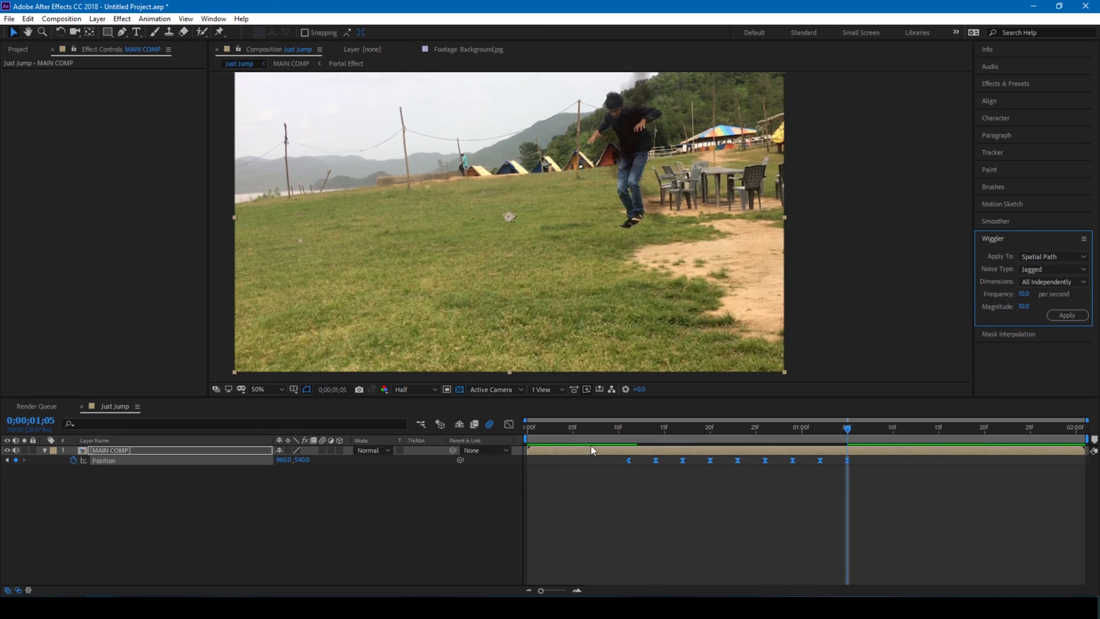
{"action": "left_click", "coordinate": [530, 434]}
{"action": "key", "text": "space"}
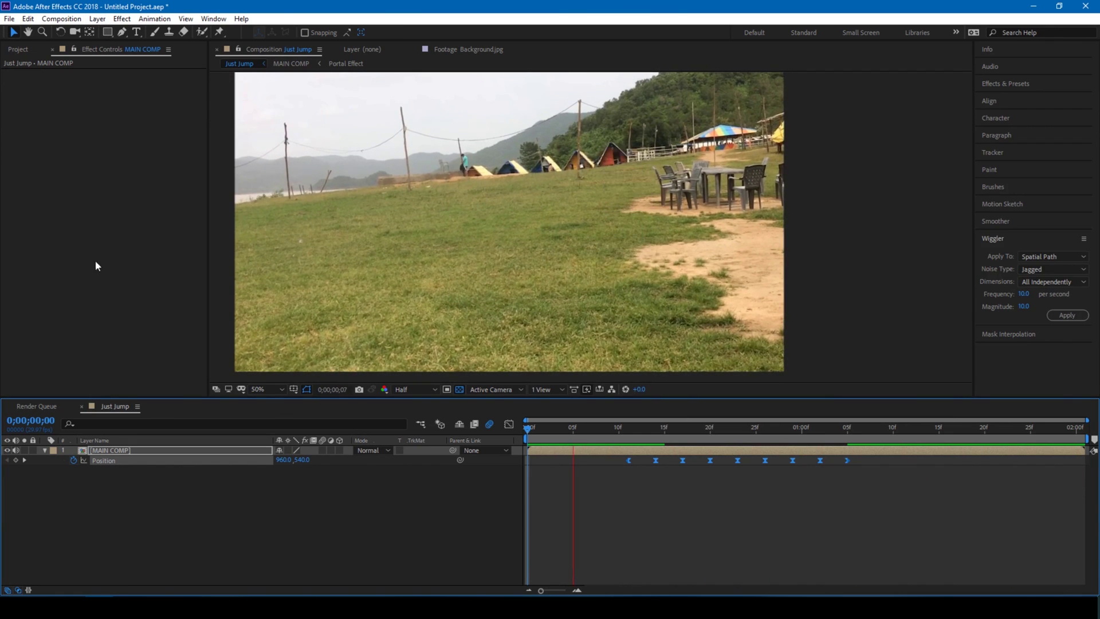
Step: Set MAIN COMP's Scale to 105%
{"action": "key", "text": "s"}
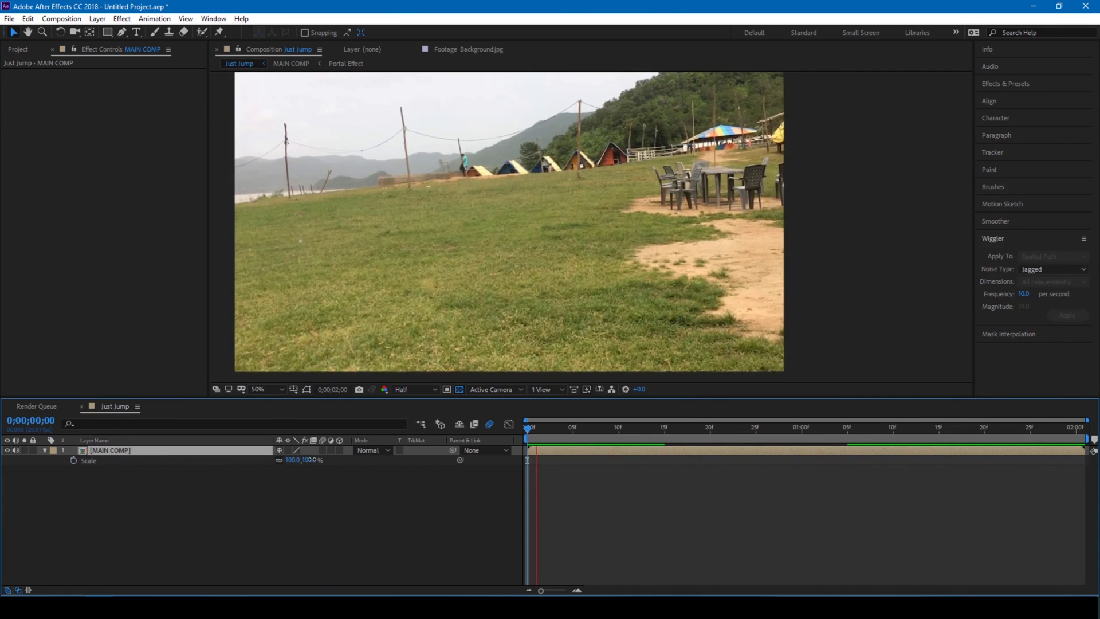
{"action": "left_click_drag", "start_coordinate": [314, 458], "coordinate": [314, 458]}
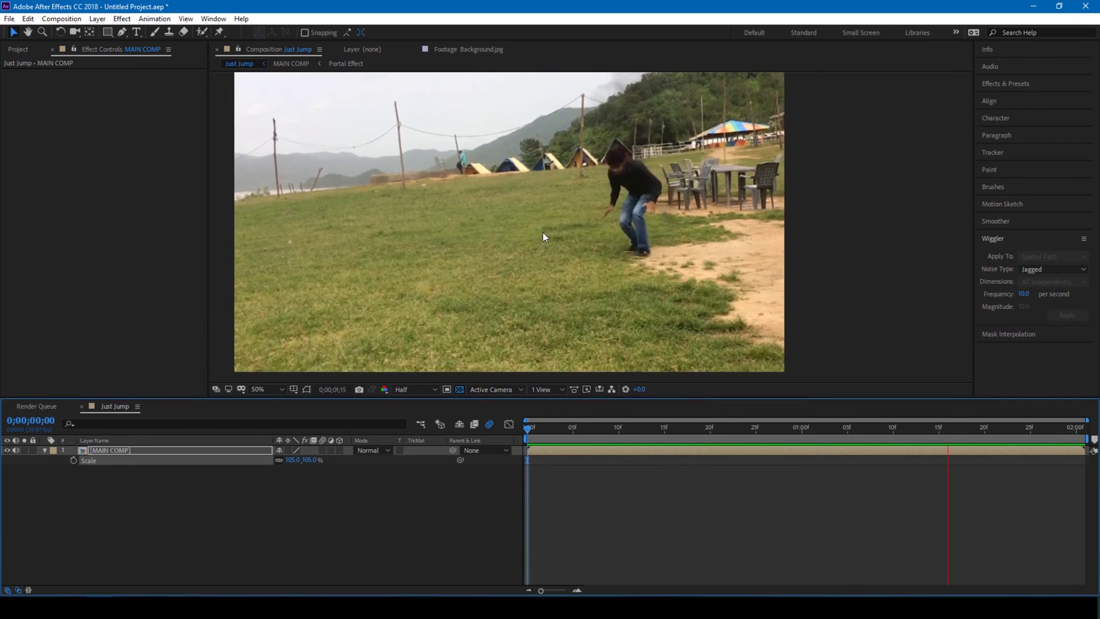
{"action": "scroll", "coordinate": [542, 232], "scroll_direction": "down", "scroll_amount": 2}
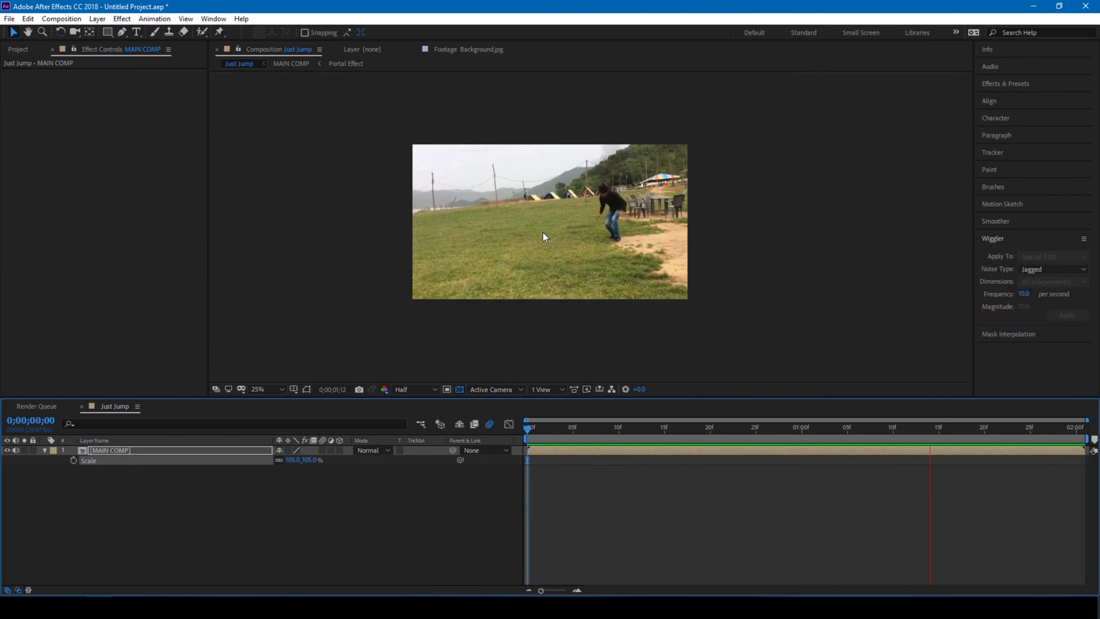
{"action": "scroll", "coordinate": [542, 233], "scroll_direction": "up", "scroll_amount": 4}
{"action": "scroll", "coordinate": [543, 233], "scroll_direction": "down", "scroll_amount": 2}
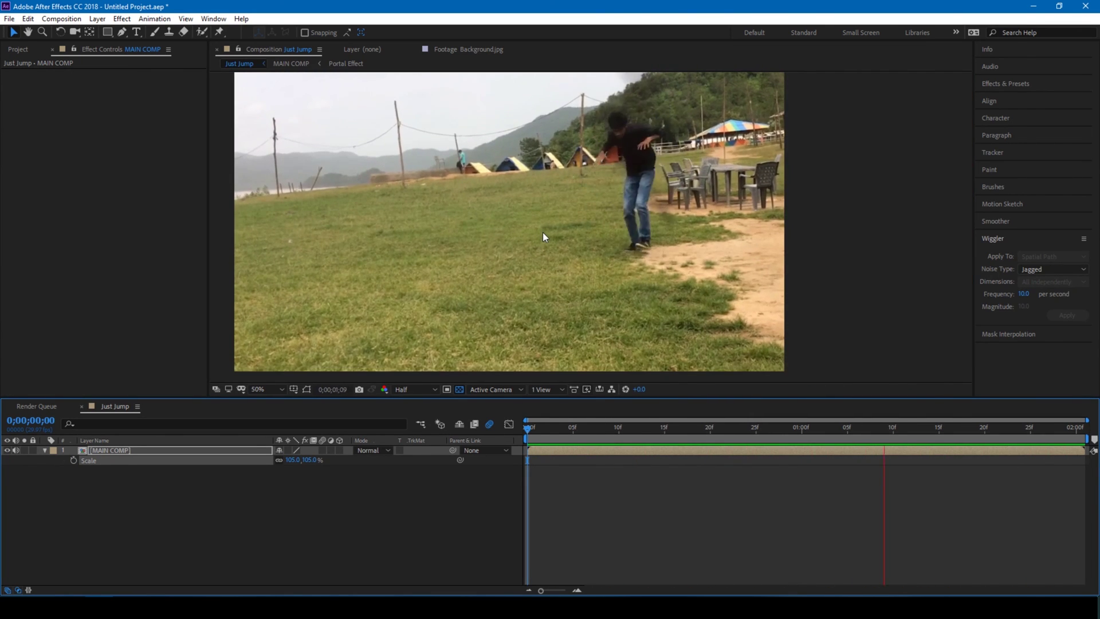